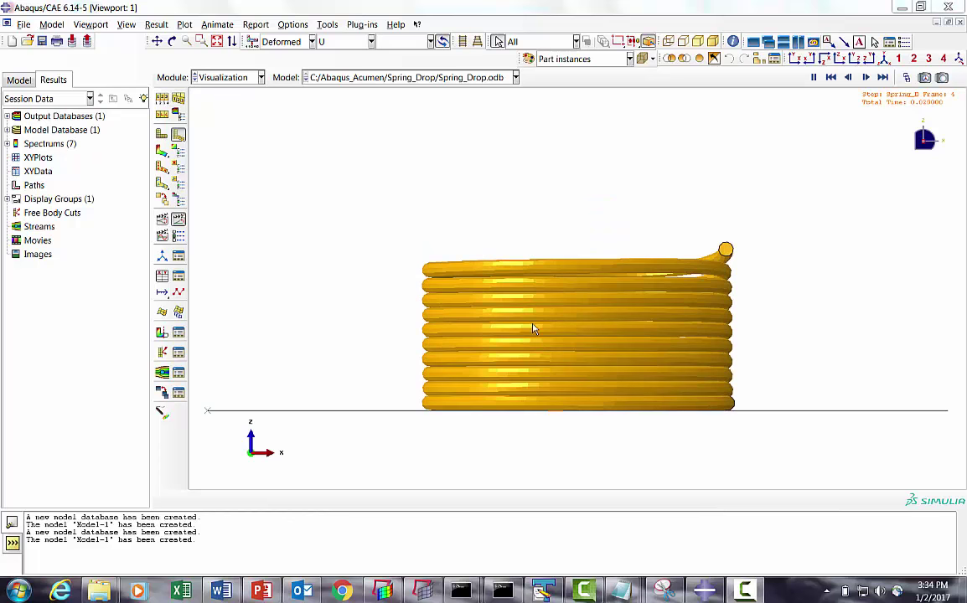
Step: Tilt the view of the dropped spring and plot Mises stress contours on its deformed shape
{"action": "left_click", "coordinate": [171, 41]}
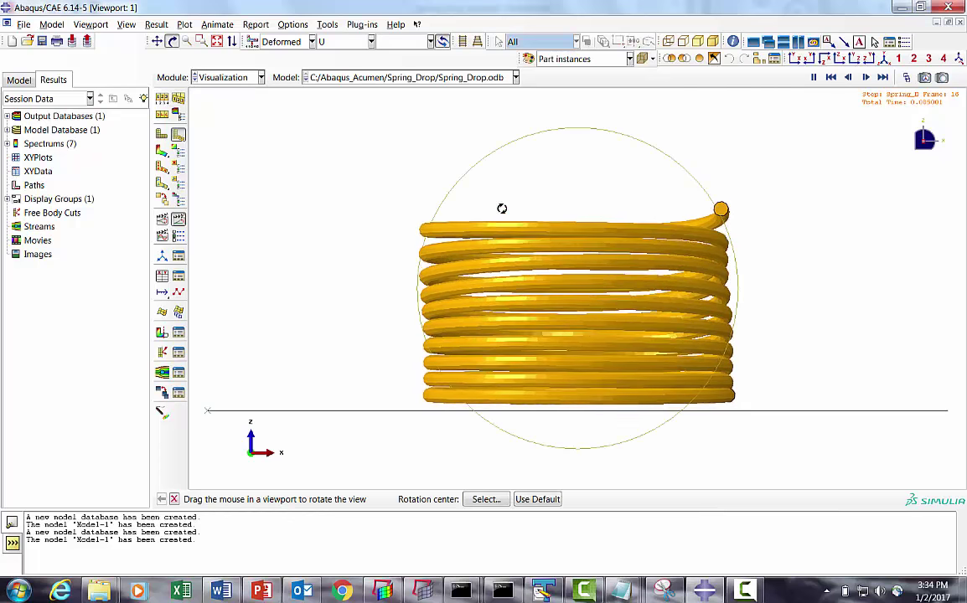
{"action": "left_click_drag", "start_coordinate": [522, 215], "coordinate": [536, 277]}
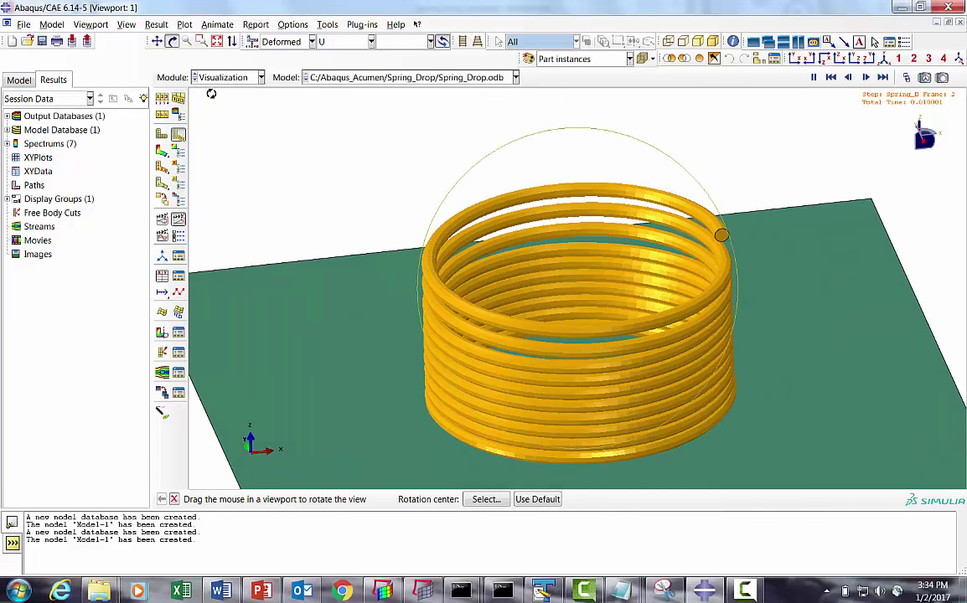
{"action": "scroll", "coordinate": [574, 329], "scroll_direction": "down", "scroll_amount": 3}
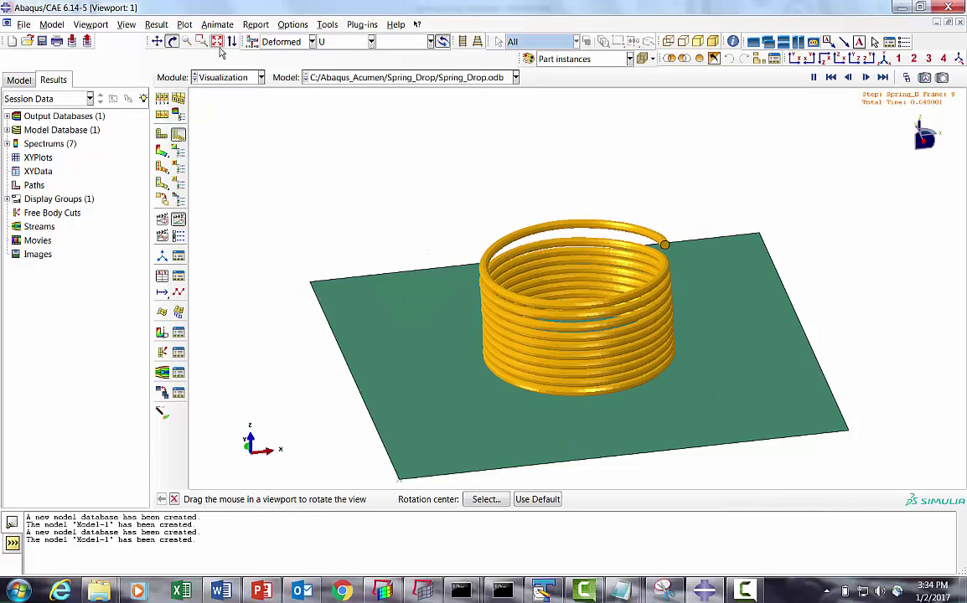
{"action": "left_click", "coordinate": [163, 151]}
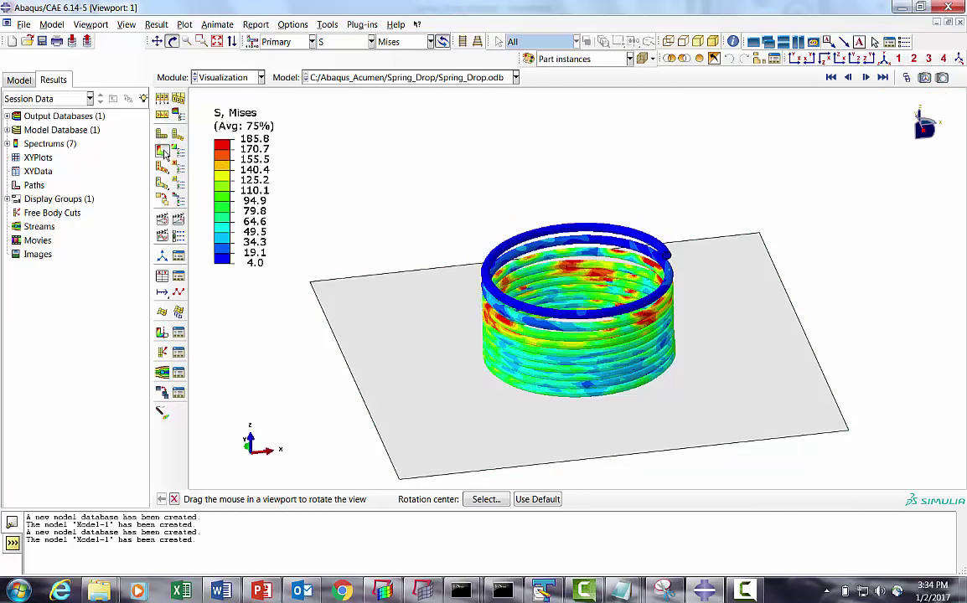
Step: Play and stop the drop animation, then show the PowerPoint title slide
{"action": "left_click", "coordinate": [179, 220]}
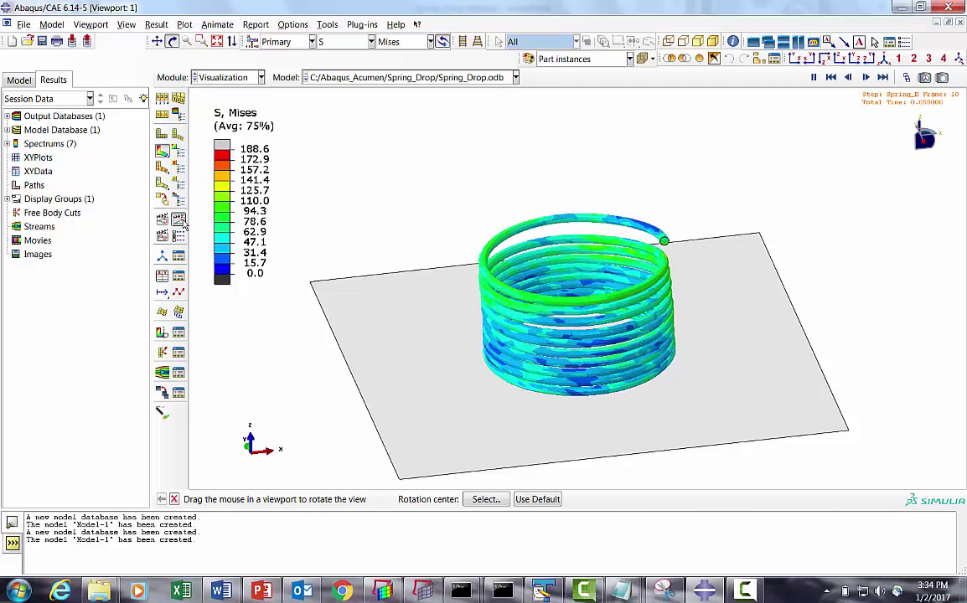
{"action": "left_click", "coordinate": [179, 219]}
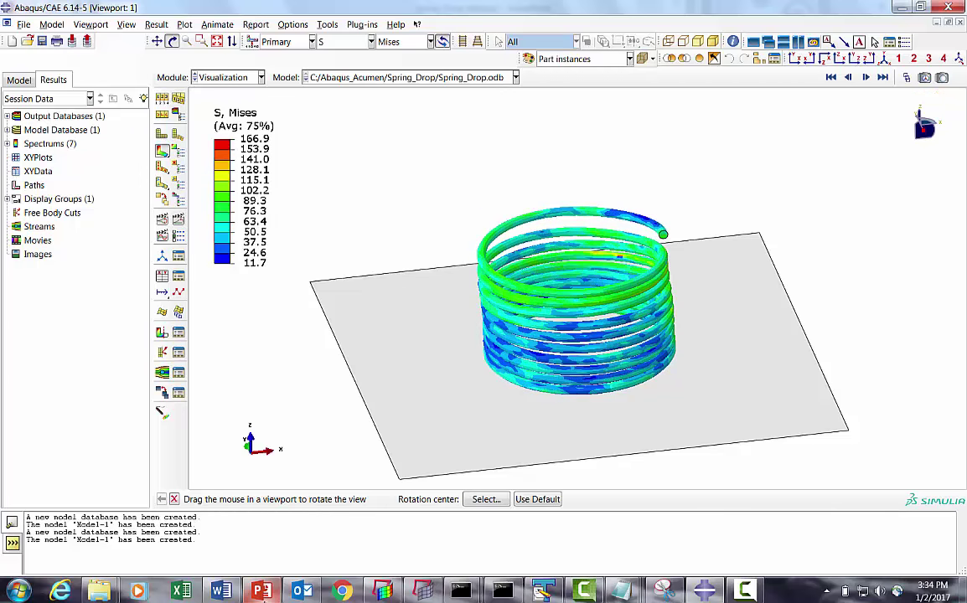
{"action": "key", "text": "alt+Tab"}
{"action": "left_click", "coordinate": [68, 191]}
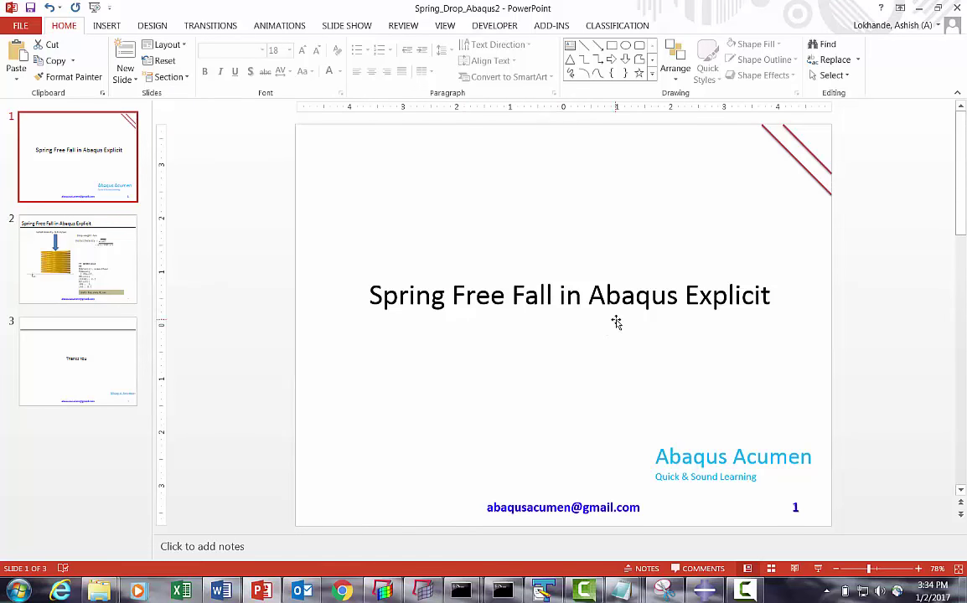
Step: View the slide on drop height, initial velocity and steel data, then return to Abaqus/CAE
{"action": "left_click", "coordinate": [98, 250]}
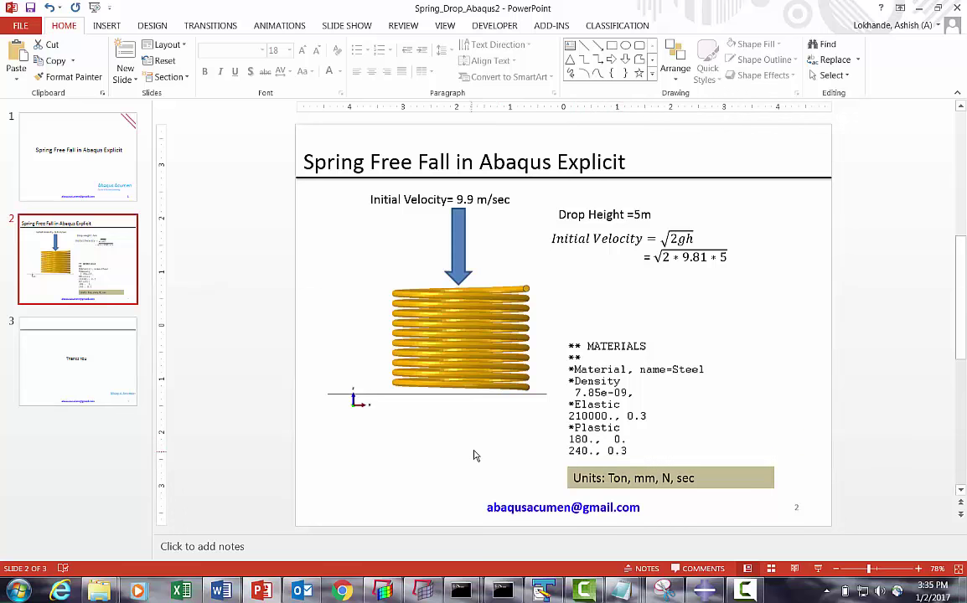
{"action": "left_click", "coordinate": [697, 590]}
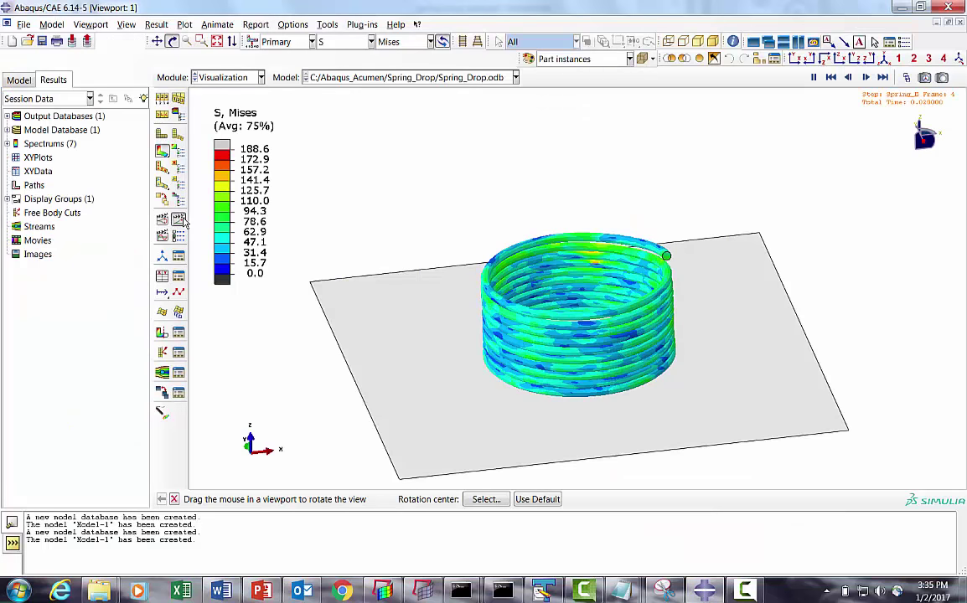
Step: Start a new Standard/Explicit model database without saving and set the work directory to Spring_Drop_Trial
{"action": "left_click", "coordinate": [24, 24]}
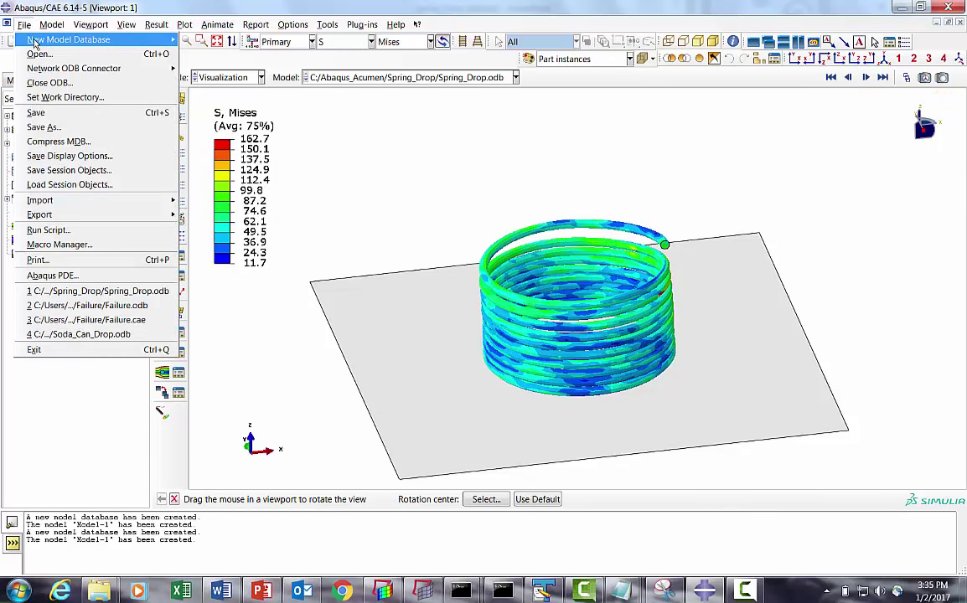
{"action": "mouse_move", "coordinate": [33, 40]}
{"action": "left_click", "coordinate": [248, 40]}
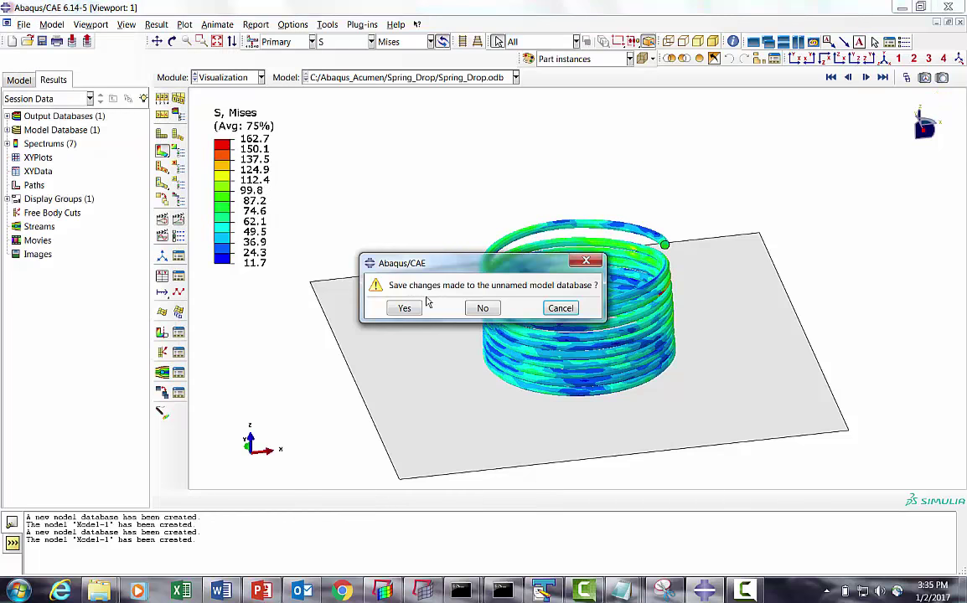
{"action": "left_click", "coordinate": [479, 309]}
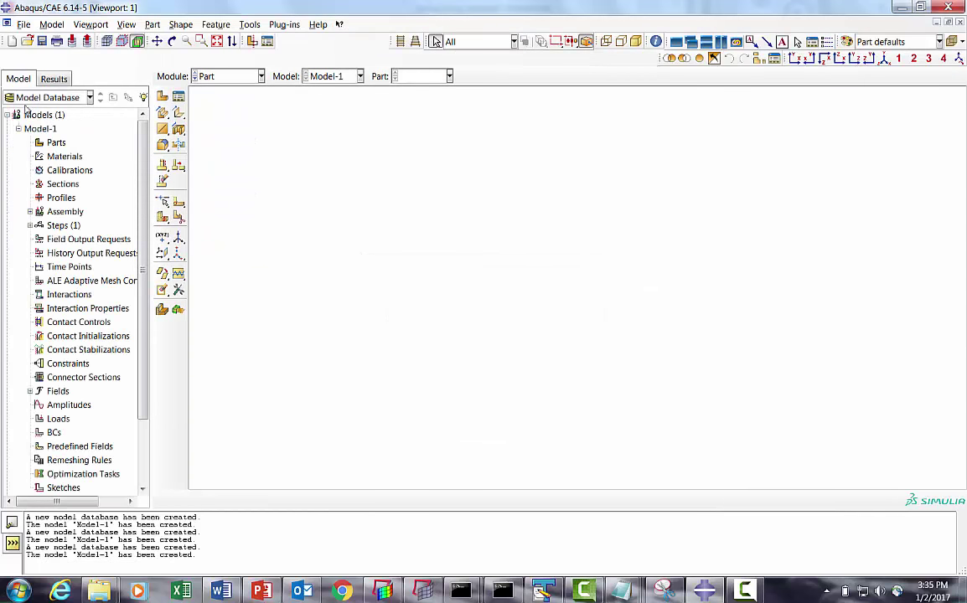
{"action": "left_click", "coordinate": [24, 25]}
{"action": "left_click", "coordinate": [44, 95]}
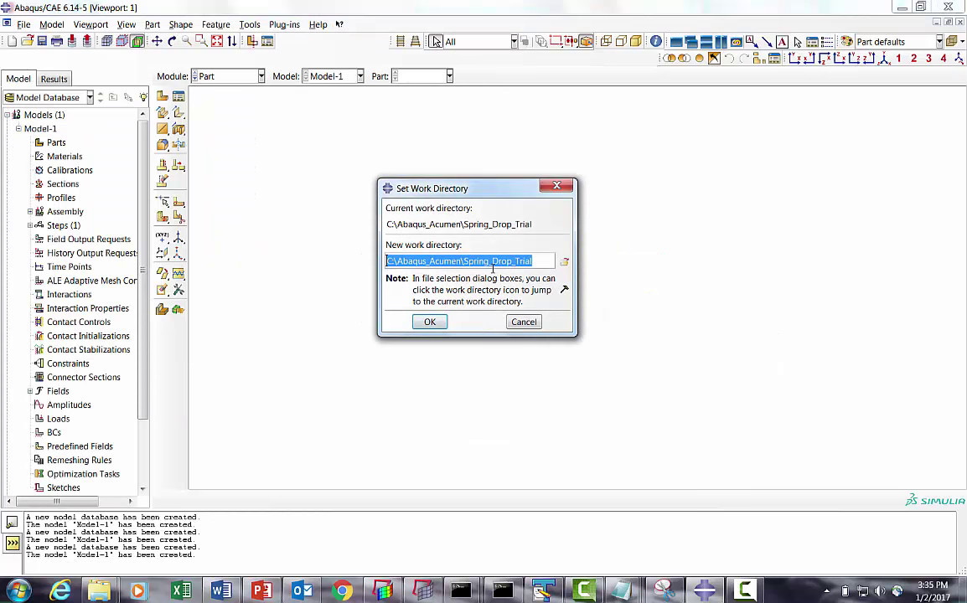
{"action": "left_click", "coordinate": [428, 321]}
Step: Create a 3D deformable solid revolution part named Spring and open its sketch
{"action": "left_click", "coordinate": [56, 143]}
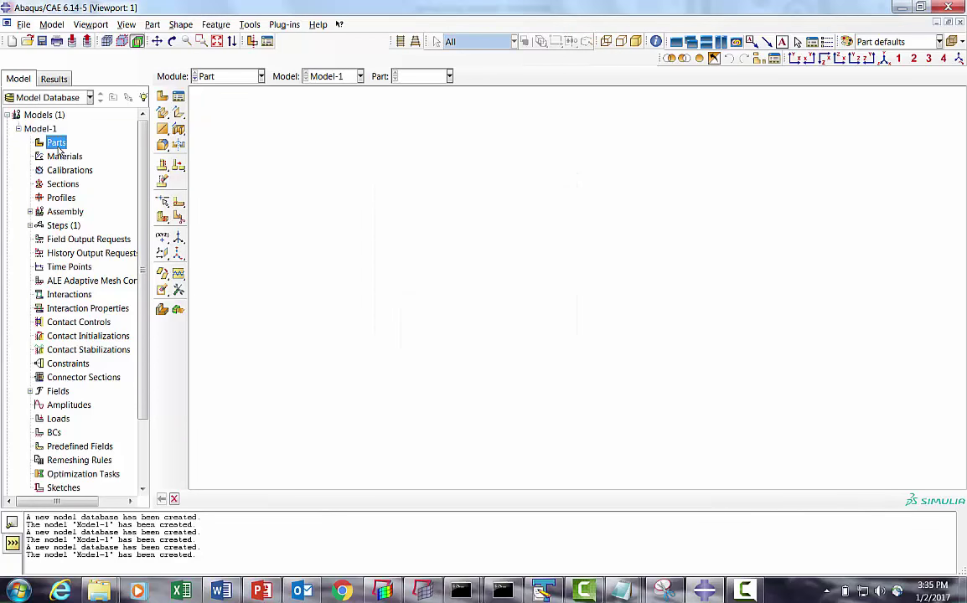
{"action": "right_click", "coordinate": [57, 143]}
{"action": "left_click", "coordinate": [74, 167]}
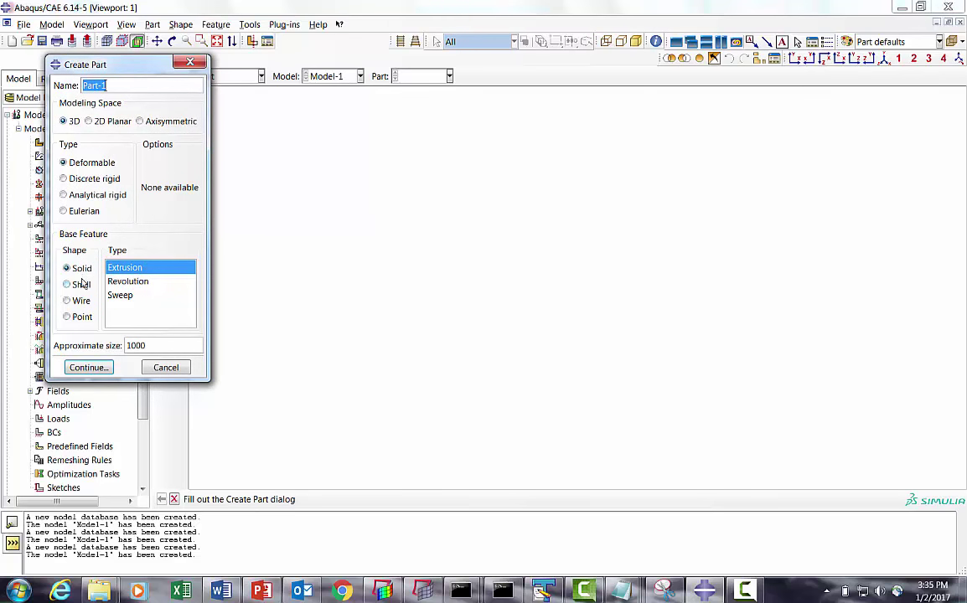
{"action": "left_click", "coordinate": [128, 282]}
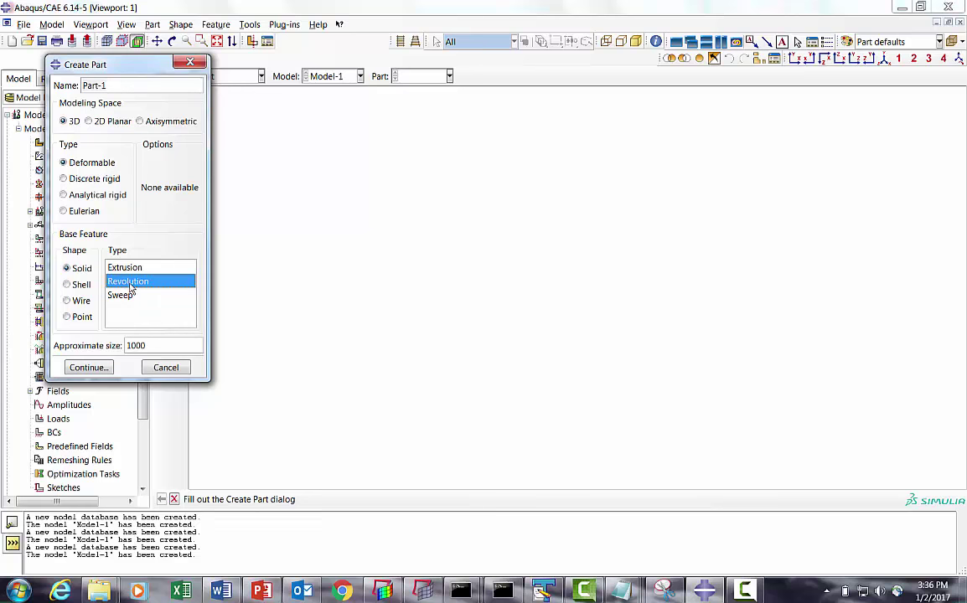
{"action": "triple_click", "coordinate": [109, 87]}
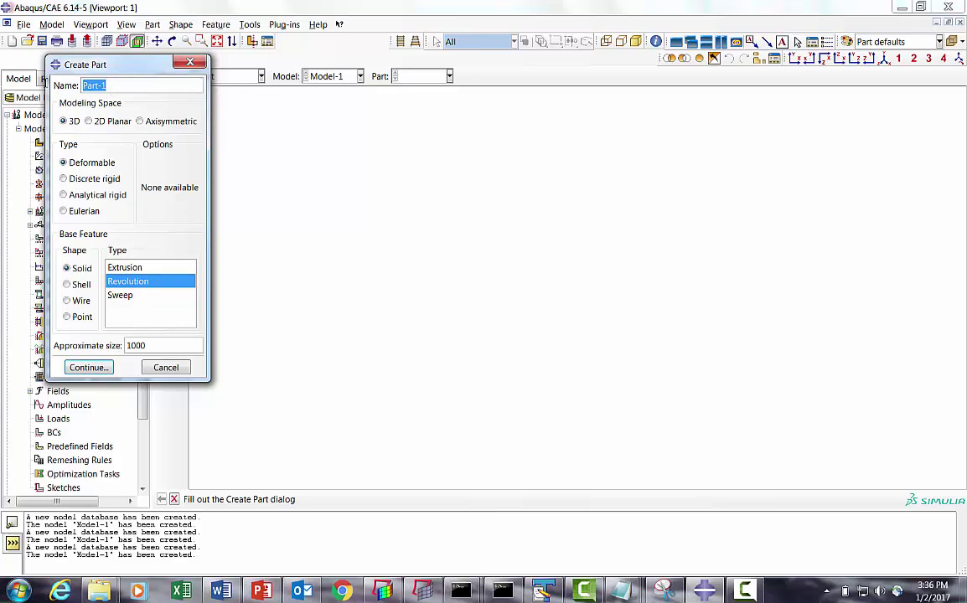
{"action": "type", "text": "Spring"}
{"action": "left_click", "coordinate": [89, 367]}
Step: Place a point at 0,0 and draw a circle centred 200 units to its right
{"action": "left_click", "coordinate": [162, 81]}
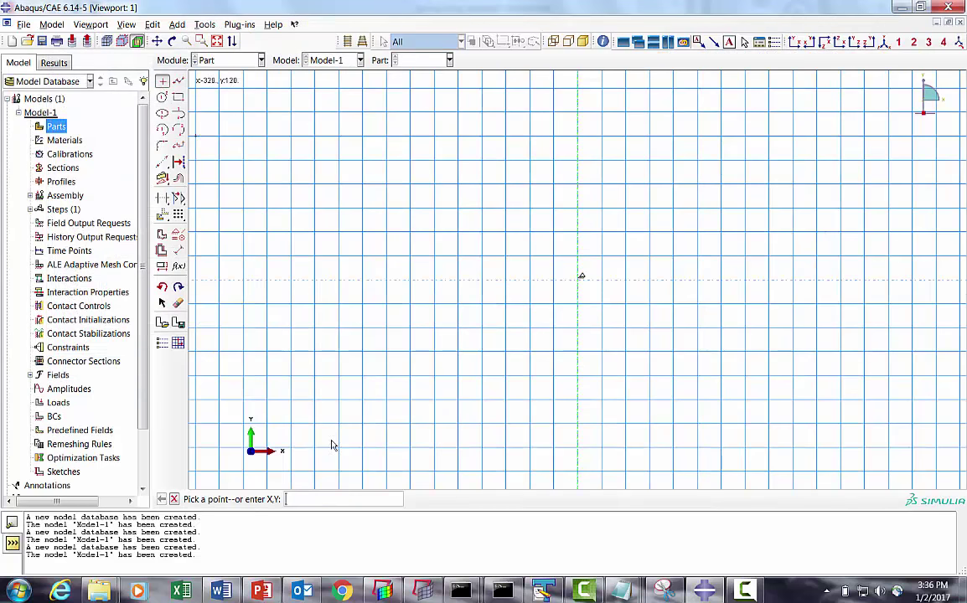
{"action": "type", "text": "0,0"}
{"action": "left_click", "coordinate": [161, 96]}
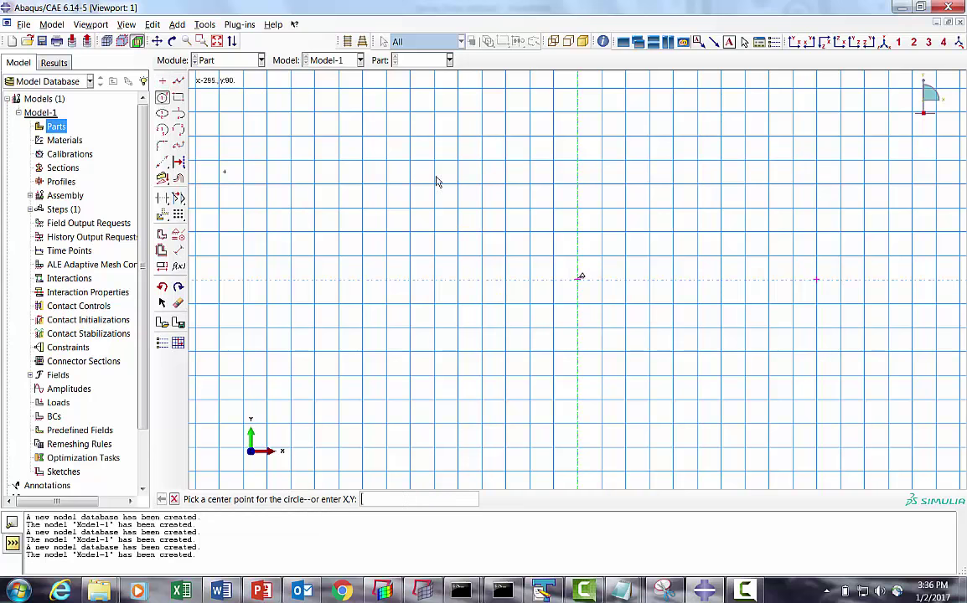
{"action": "left_click", "coordinate": [816, 279]}
{"action": "left_click", "coordinate": [819, 303]}
Step: Dimension the circle's radius to 10
{"action": "left_click", "coordinate": [178, 249]}
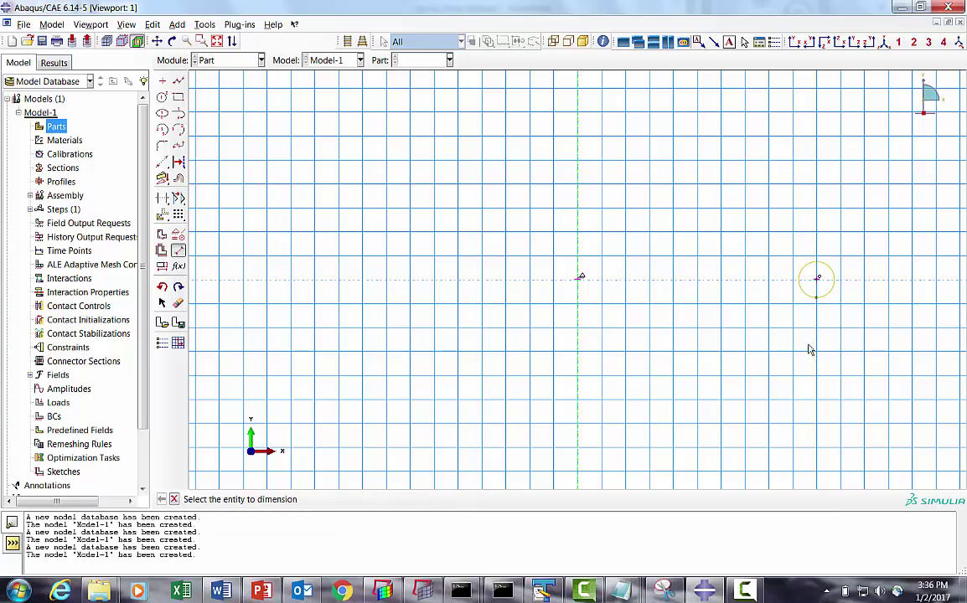
{"action": "left_click", "coordinate": [811, 298]}
{"action": "left_click", "coordinate": [791, 324]}
{"action": "type", "text": "10"}
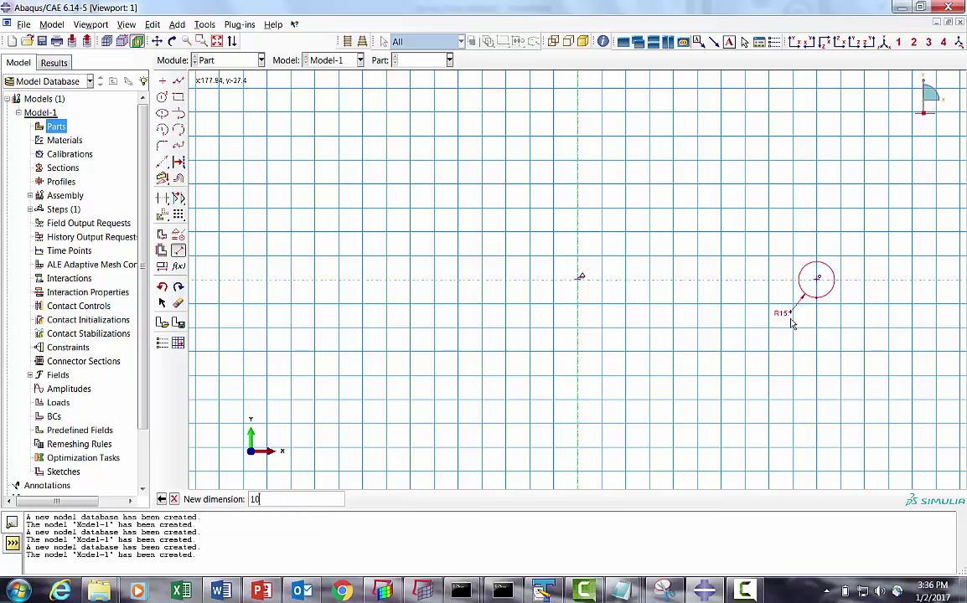
{"action": "key", "text": "Return"}
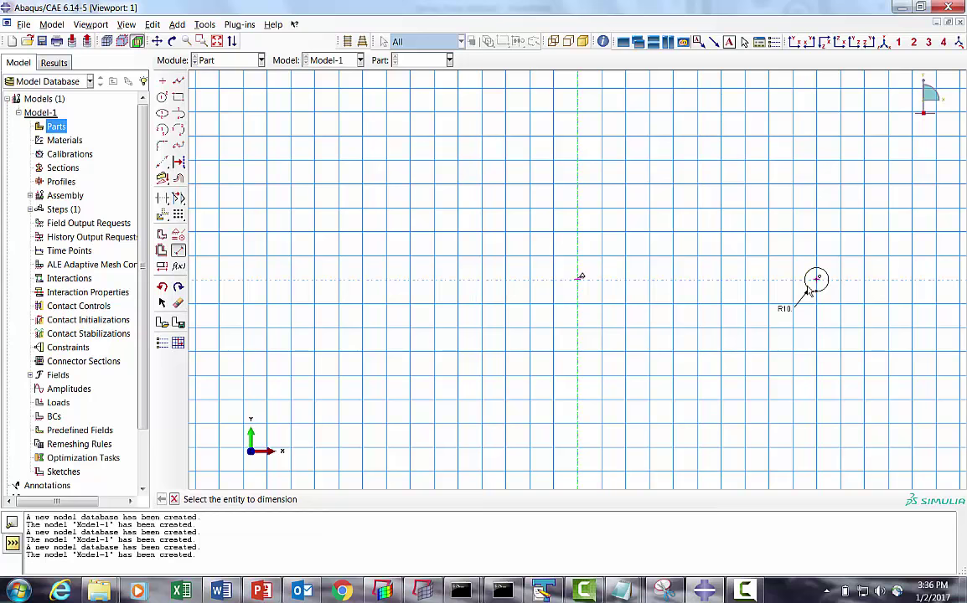
{"action": "left_click", "coordinate": [174, 499]}
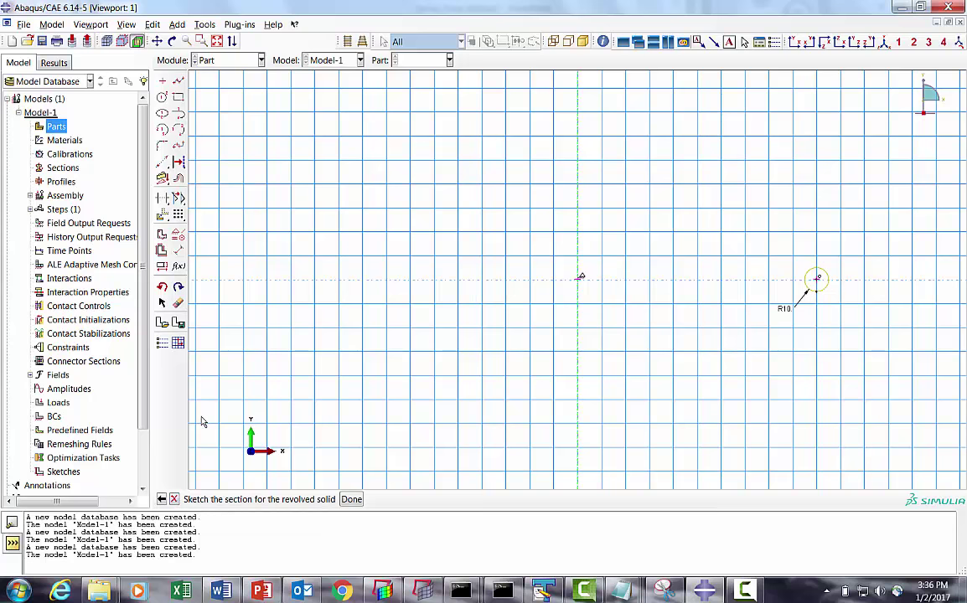
Step: Revolve the profile 3600° with an upward pitch of 30 into a helical coil
{"action": "left_click", "coordinate": [351, 499]}
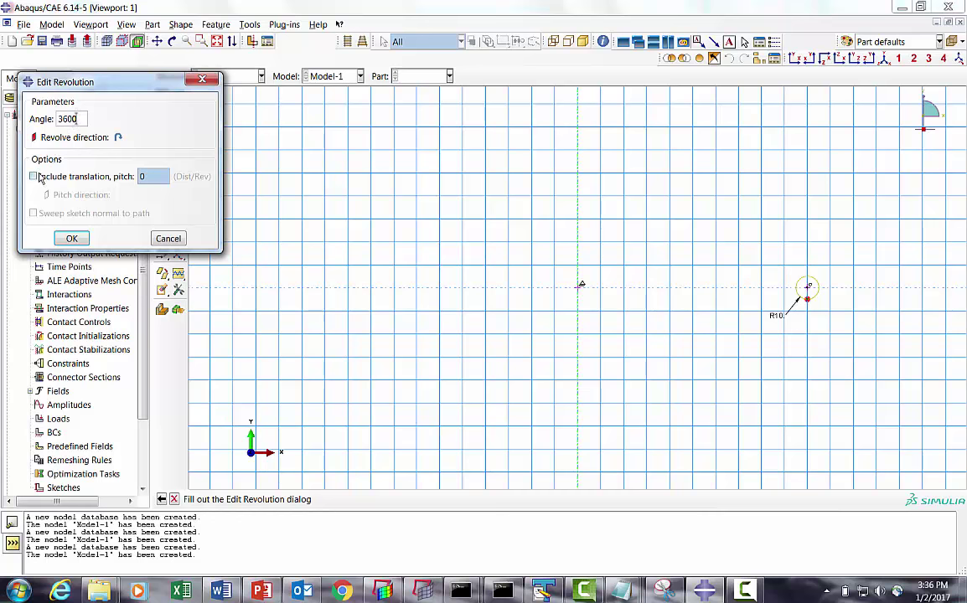
{"action": "left_click", "coordinate": [33, 177]}
{"action": "left_click", "coordinate": [143, 177]}
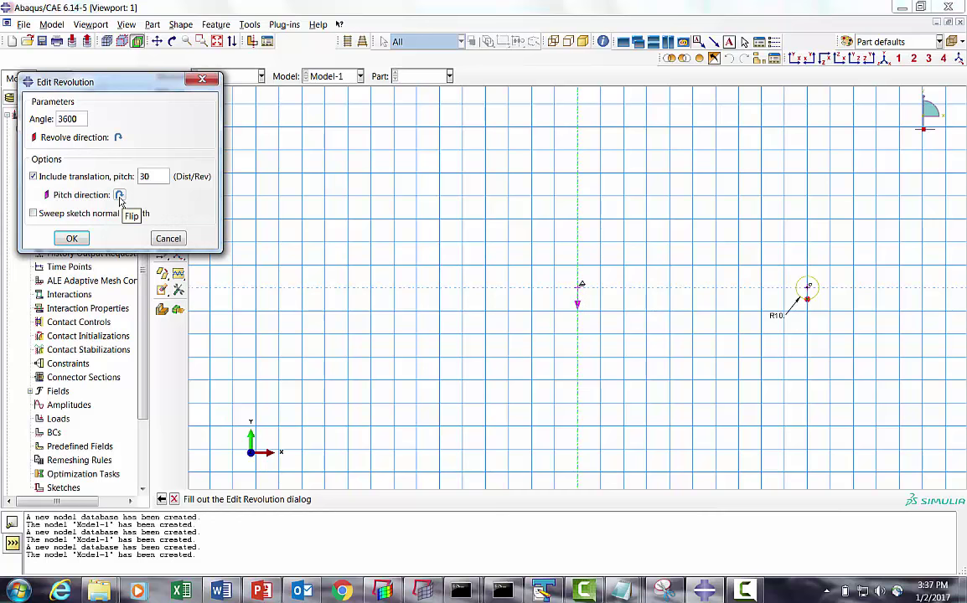
{"action": "left_click", "coordinate": [120, 196]}
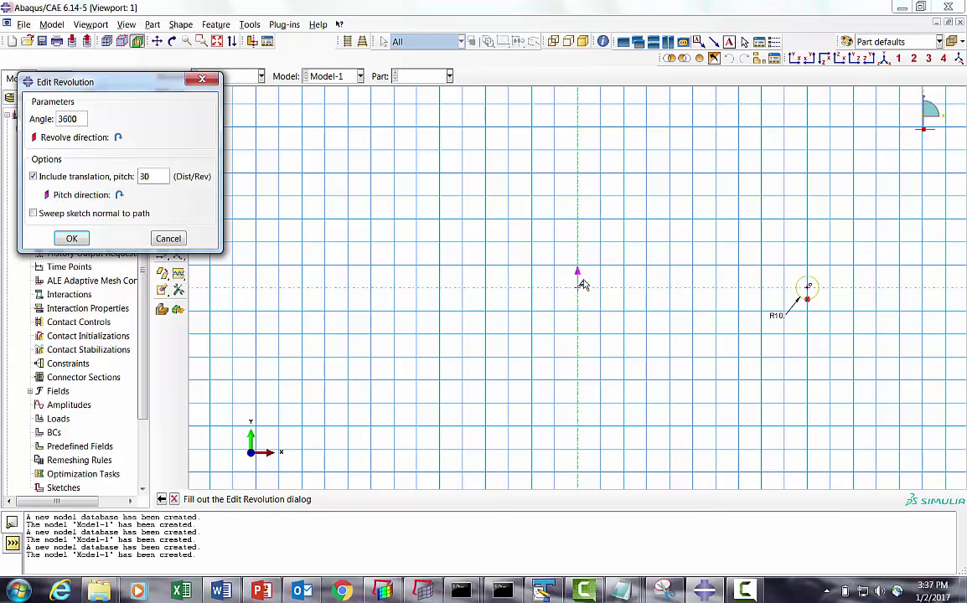
{"action": "left_click", "coordinate": [72, 238]}
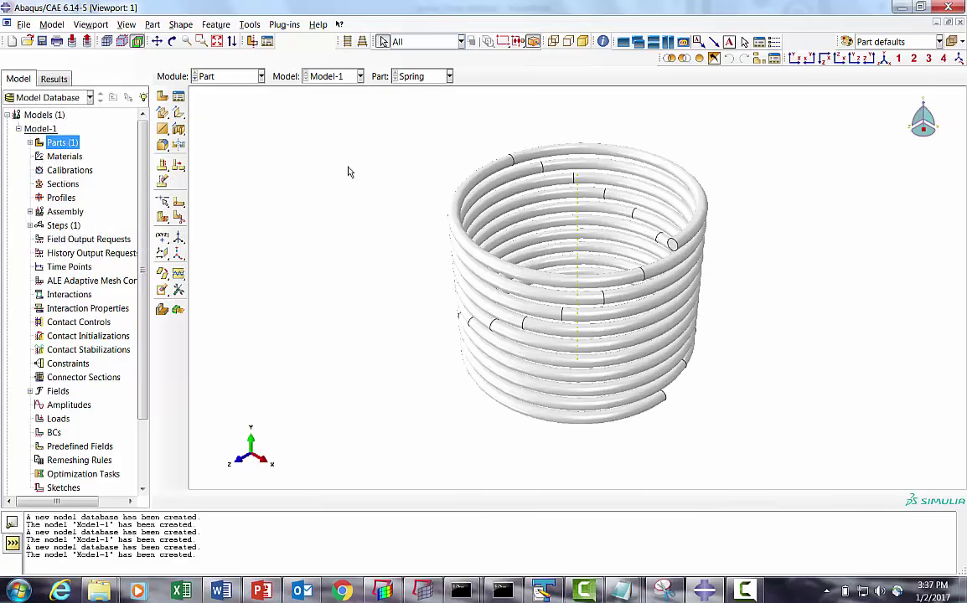
Step: Rotate the coil to inspect it, then snap it to the front view
{"action": "left_click", "coordinate": [170, 41]}
{"action": "mouse_move", "coordinate": [544, 255]}
{"action": "left_mouse_down"}
{"action": "mouse_move", "coordinate": [597, 239]}
{"action": "mouse_move", "coordinate": [620, 194]}
{"action": "left_mouse_up"}
{"action": "left_click", "coordinate": [794, 61]}
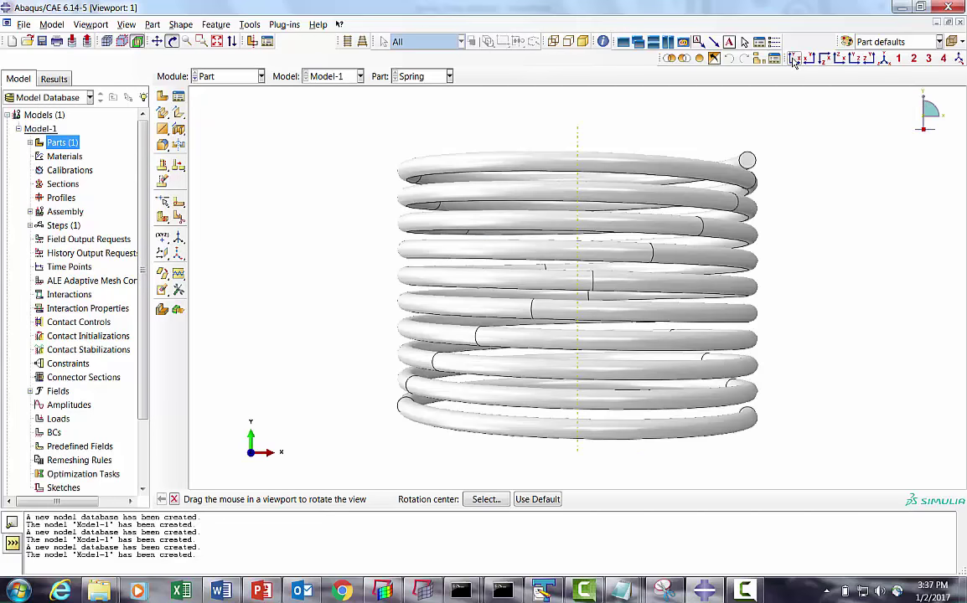
{"action": "left_click", "coordinate": [226, 76]}
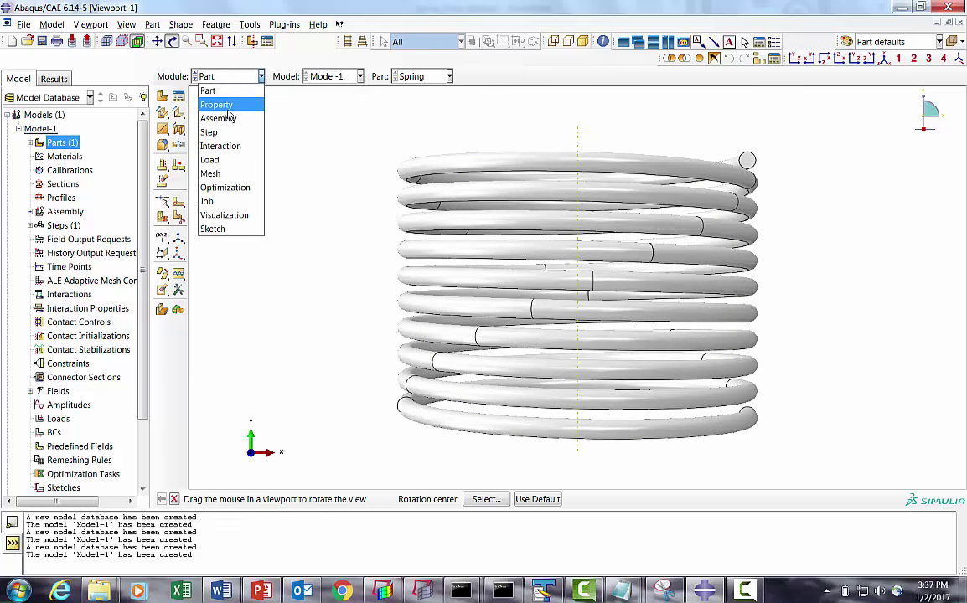
Step: In the Property module, create a material named Steel with density 7.85e-09
{"action": "left_click", "coordinate": [227, 107]}
{"action": "left_click", "coordinate": [178, 96]}
{"action": "left_click", "coordinate": [160, 122]}
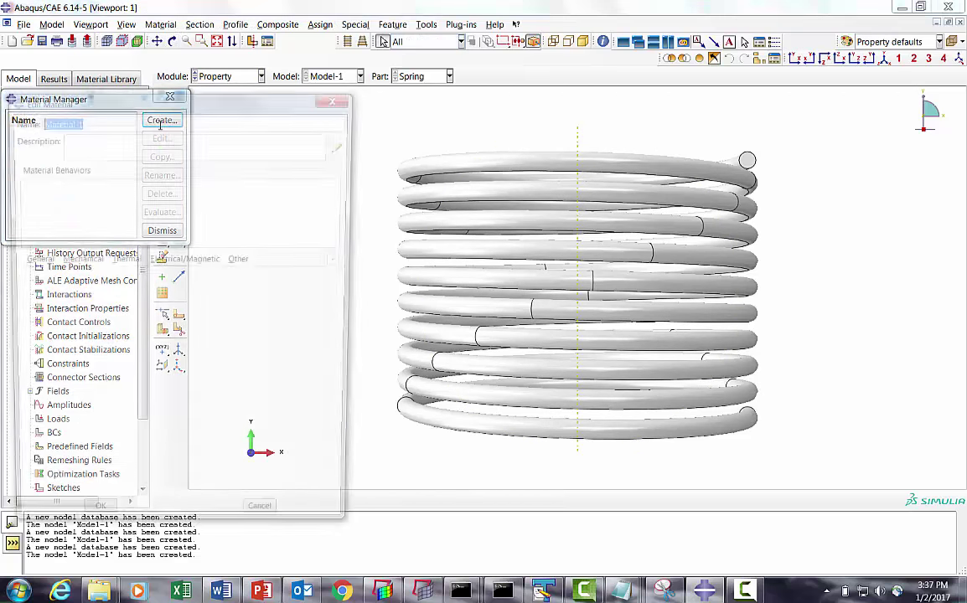
{"action": "type", "text": "Steel"}
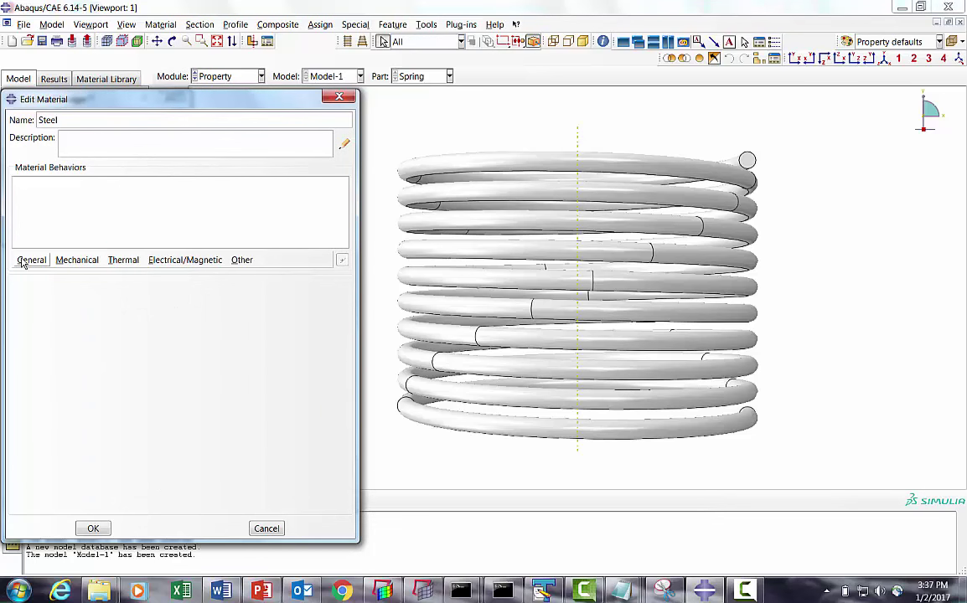
{"action": "left_click", "coordinate": [26, 259]}
{"action": "left_click", "coordinate": [32, 277]}
{"action": "left_click", "coordinate": [53, 391]}
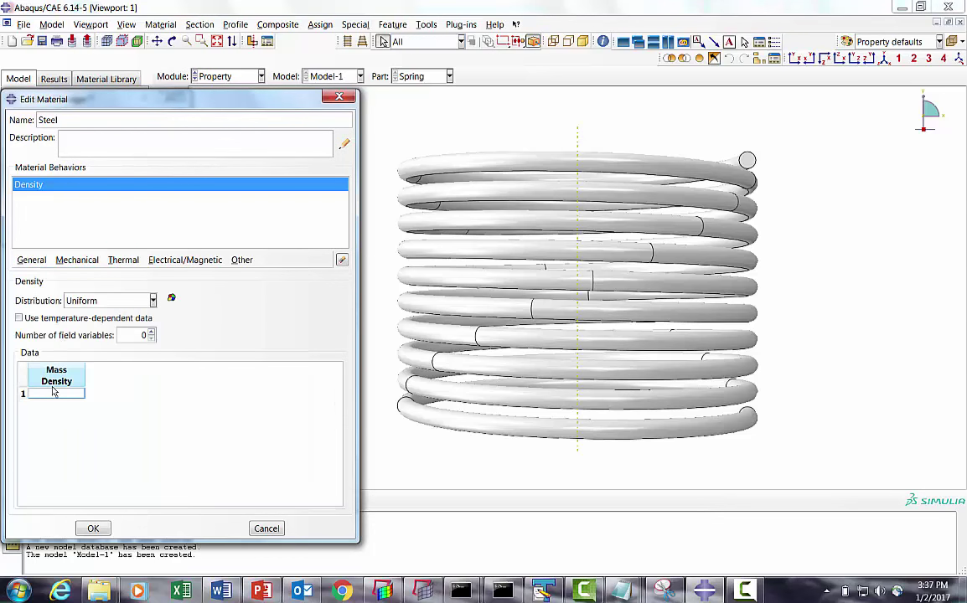
{"action": "type", "text": "7.85e-09"}
{"action": "key", "text": "Return"}
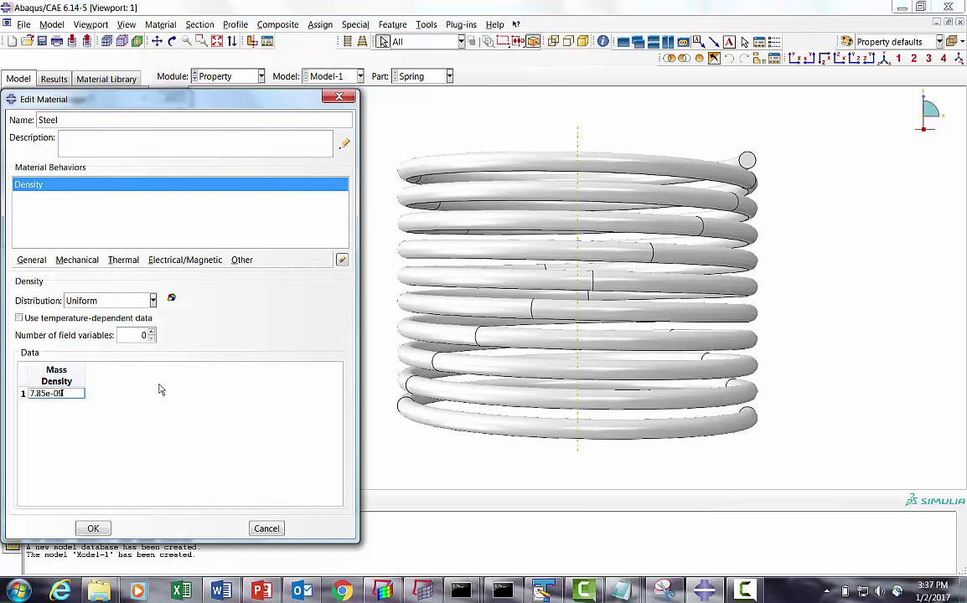
Step: Add elastic behaviour with Young's modulus 210e03 and Poisson's ratio 0.3
{"action": "left_click", "coordinate": [77, 260]}
{"action": "mouse_move", "coordinate": [86, 277]}
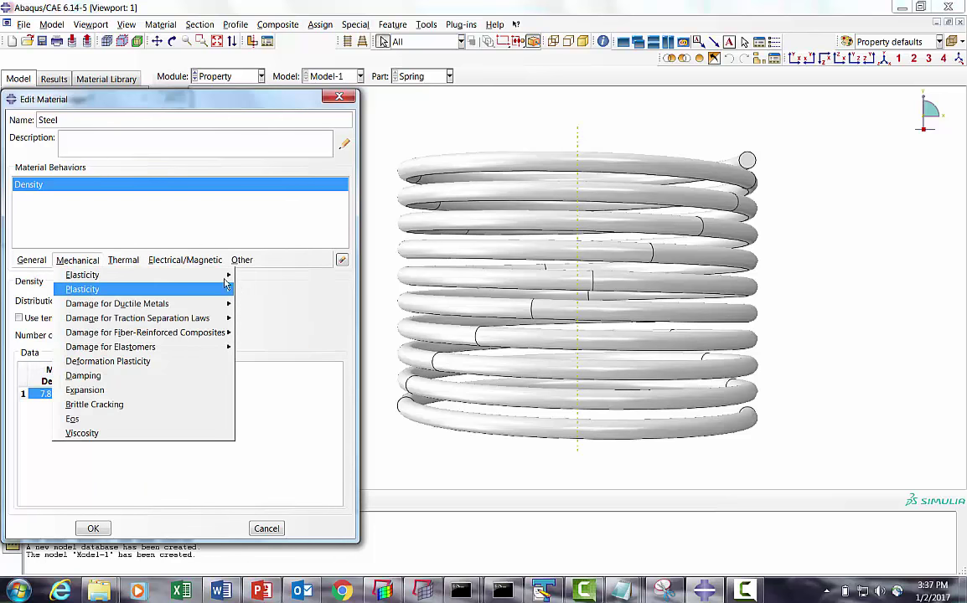
{"action": "left_click", "coordinate": [260, 275]}
{"action": "left_click", "coordinate": [64, 447]}
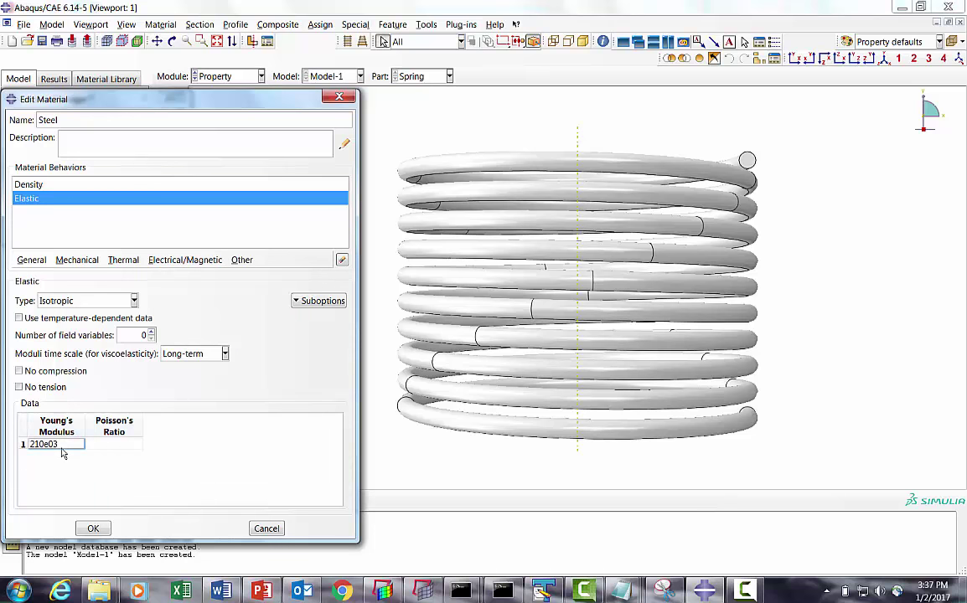
{"action": "left_click", "coordinate": [109, 447]}
{"action": "type", "text": "0"}
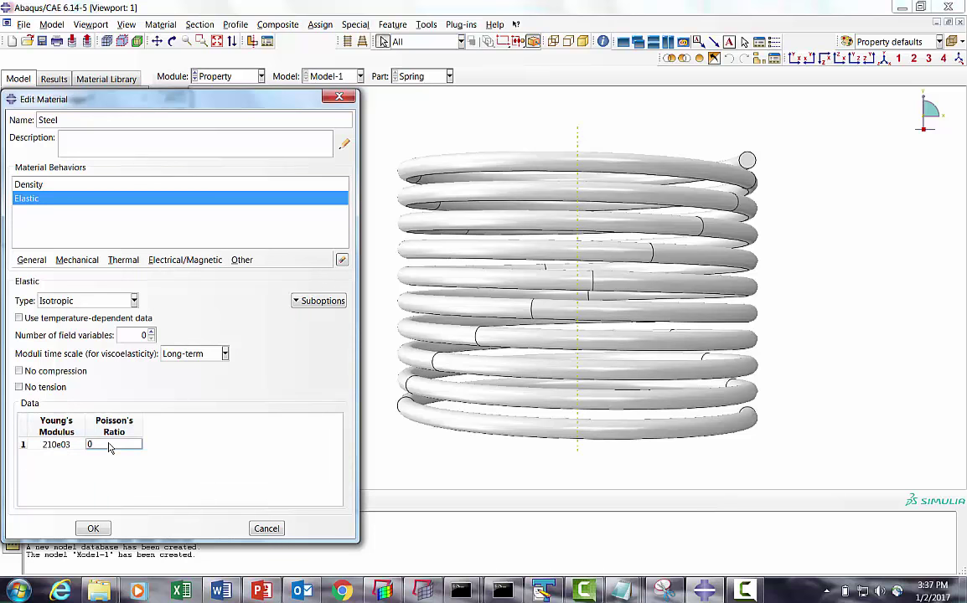
{"action": "type", "text": ".3"}
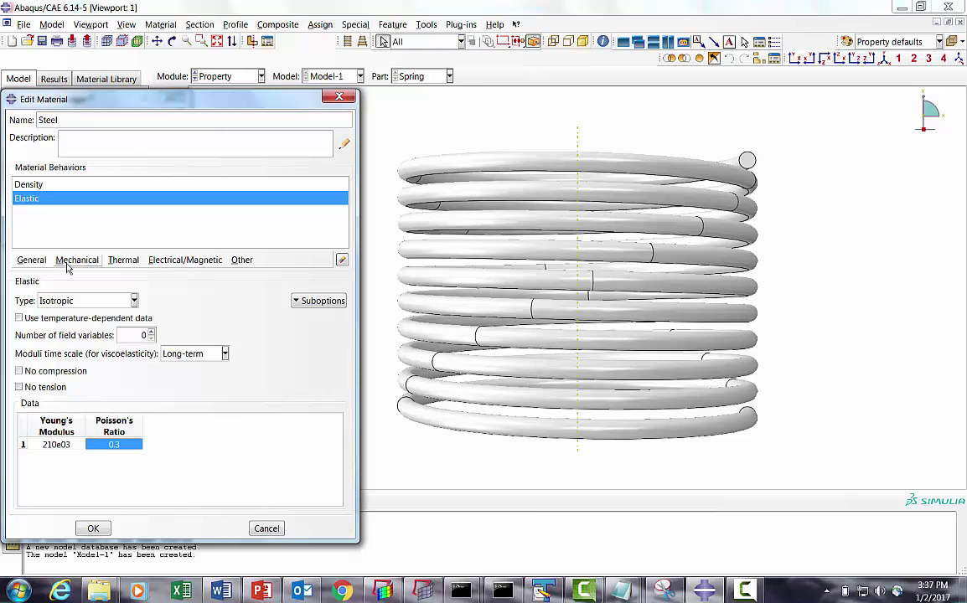
Step: Add plastic behaviour with yield 180 at strain 0 and 240 at 0.3, and save Steel
{"action": "left_click", "coordinate": [71, 259]}
{"action": "mouse_move", "coordinate": [75, 290]}
{"action": "left_click", "coordinate": [312, 288]}
{"action": "left_click", "coordinate": [64, 411]}
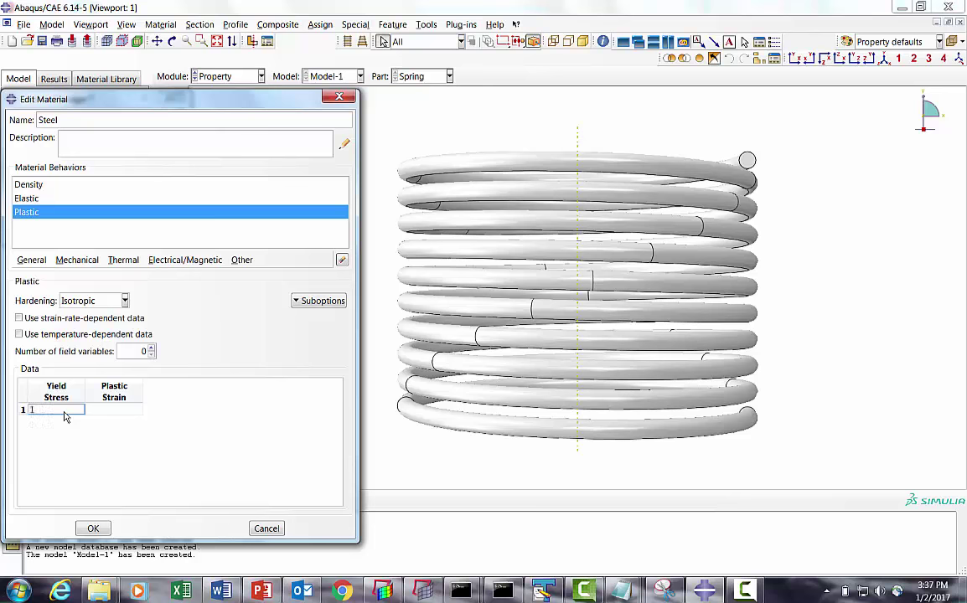
{"action": "left_click", "coordinate": [106, 409]}
{"action": "key", "text": "Tab"}
{"action": "type", "text": "240"}
{"action": "left_click", "coordinate": [131, 420]}
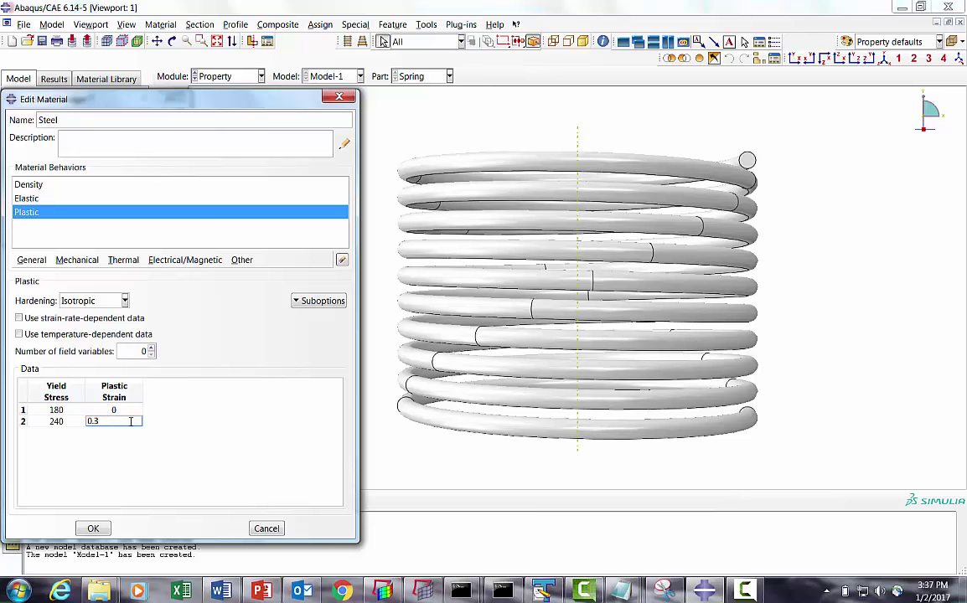
{"action": "type", "text": "0.3"}
{"action": "left_click", "coordinate": [93, 528]}
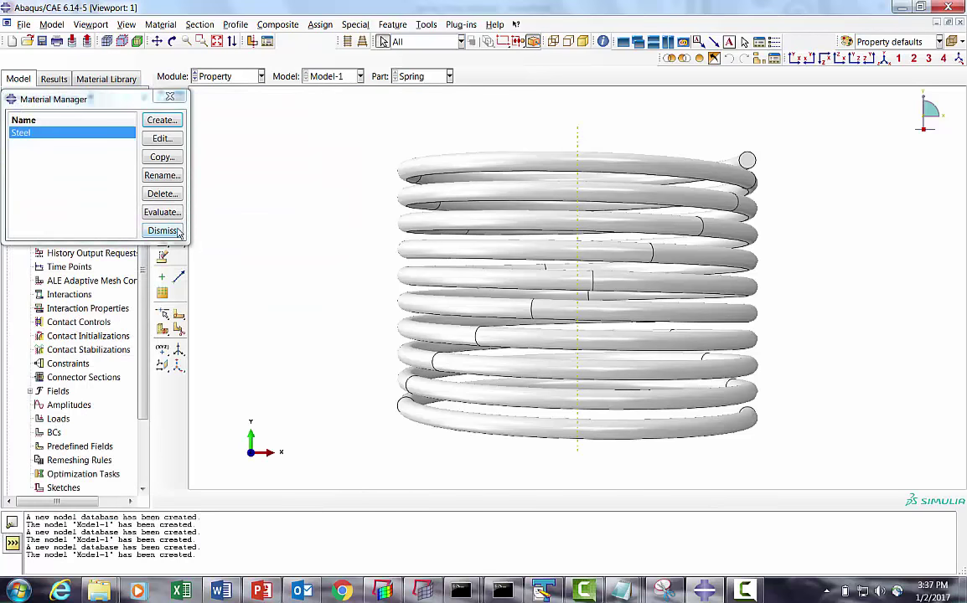
Step: Create a solid homogeneous section named Spring using the Steel material
{"action": "left_click", "coordinate": [176, 233]}
{"action": "double_click", "coordinate": [60, 184]}
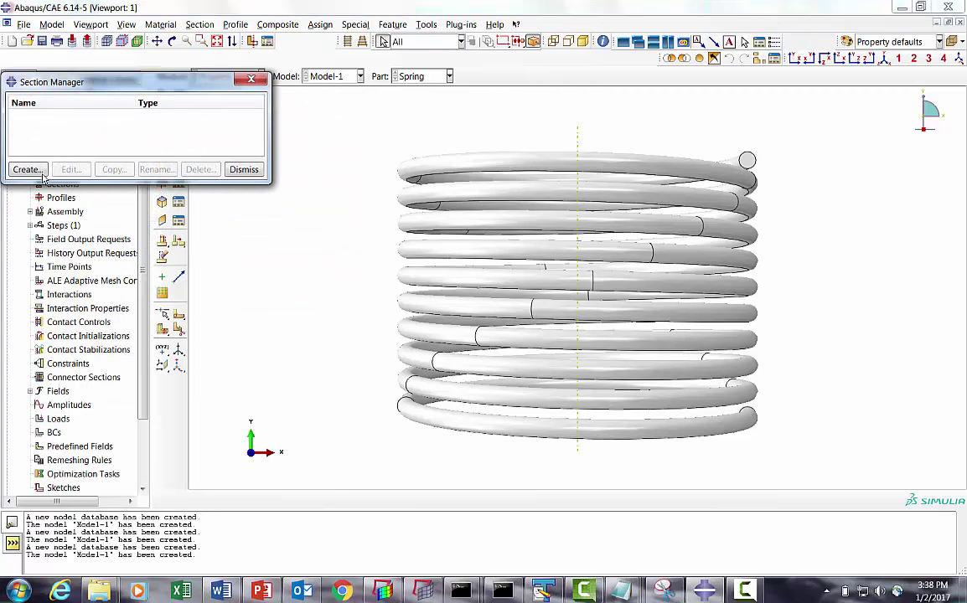
{"action": "left_click", "coordinate": [28, 170]}
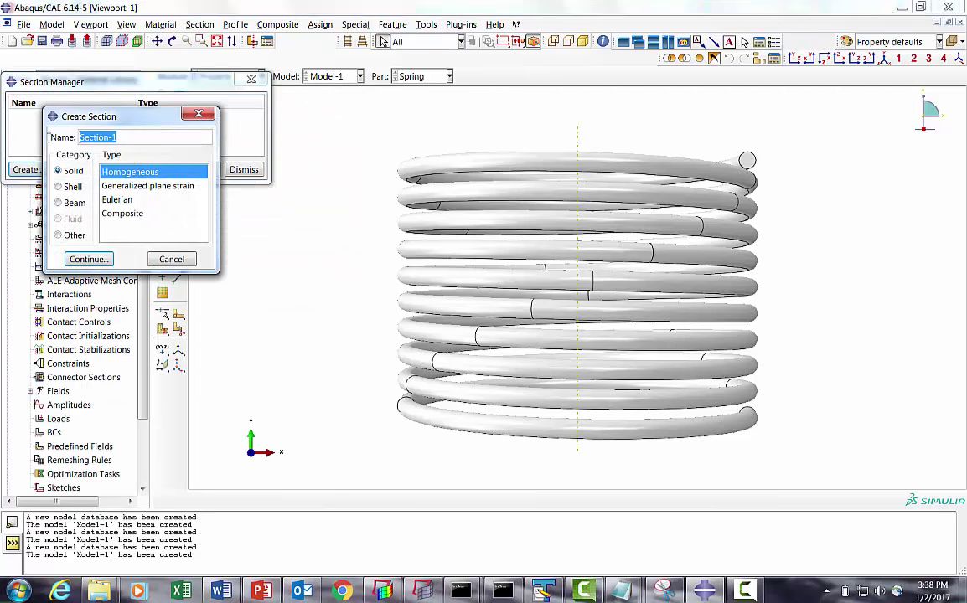
{"action": "type", "text": "Spring"}
{"action": "left_click", "coordinate": [84, 259]}
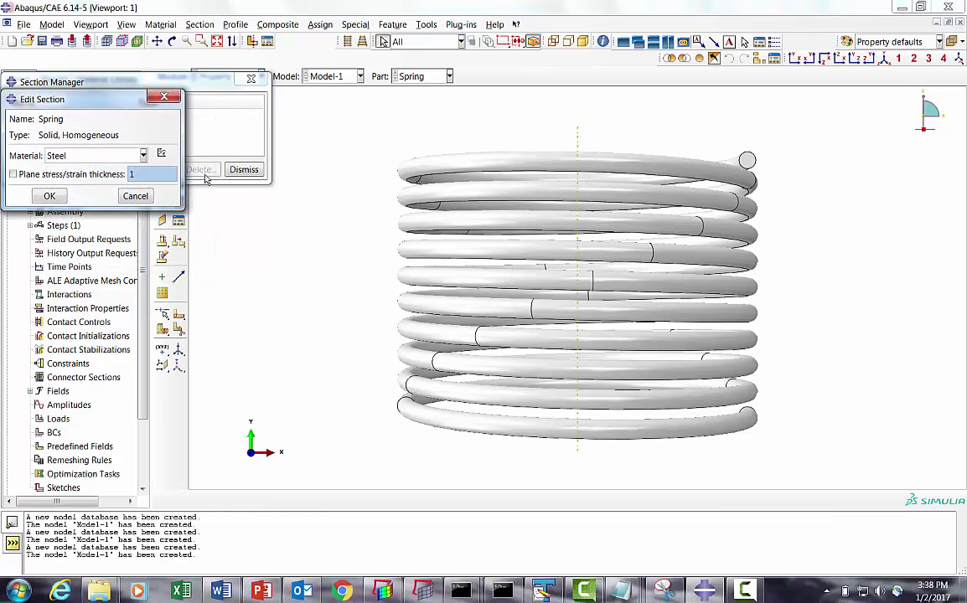
{"action": "left_click", "coordinate": [50, 196]}
{"action": "left_click", "coordinate": [240, 170]}
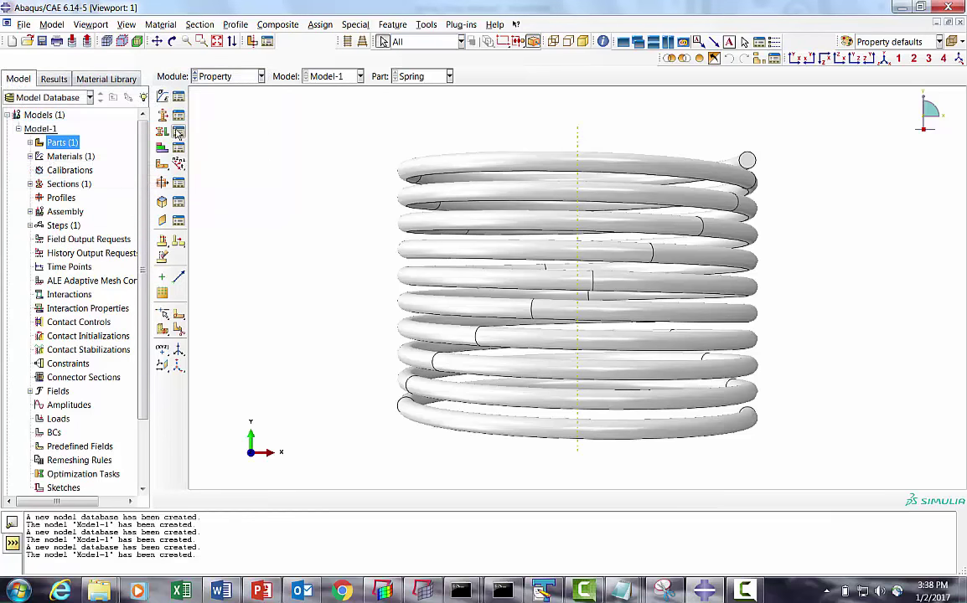
Step: Assign the Spring section to the entire coil
{"action": "left_click", "coordinate": [161, 120]}
{"action": "left_click", "coordinate": [46, 203]}
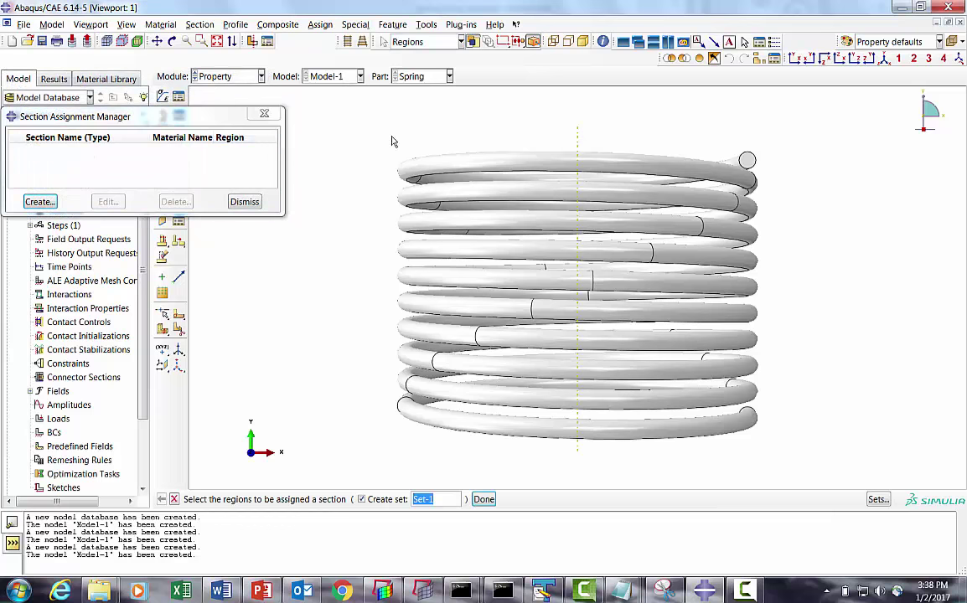
{"action": "left_click_drag", "start_coordinate": [370, 110], "coordinate": [754, 457]}
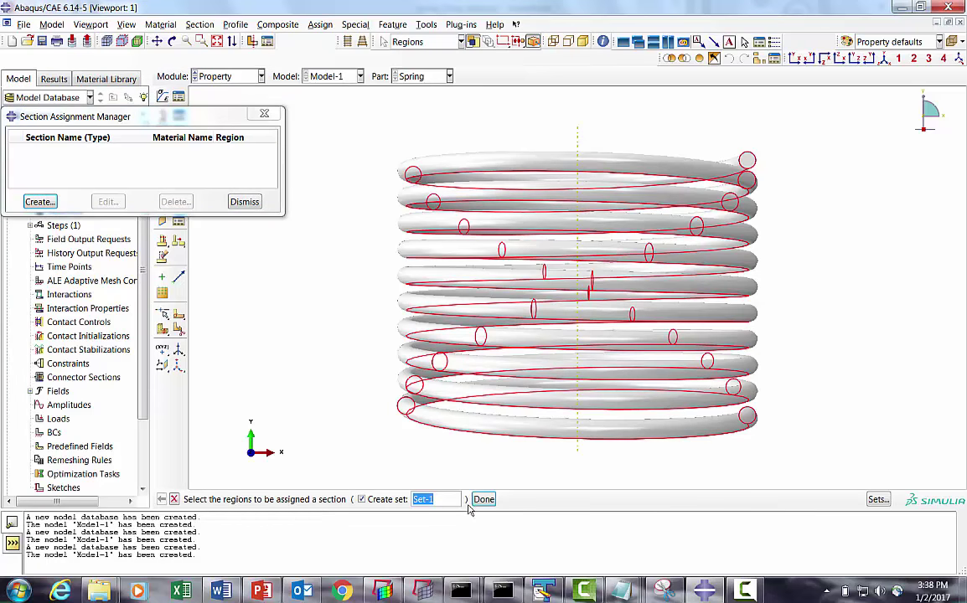
{"action": "left_click", "coordinate": [483, 499]}
{"action": "left_click", "coordinate": [48, 346]}
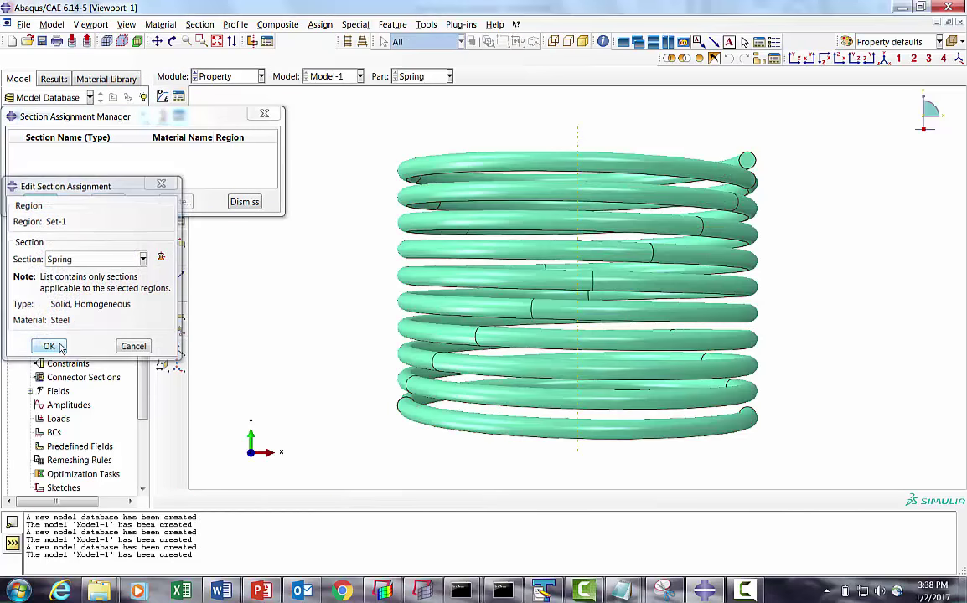
{"action": "left_click", "coordinate": [245, 202]}
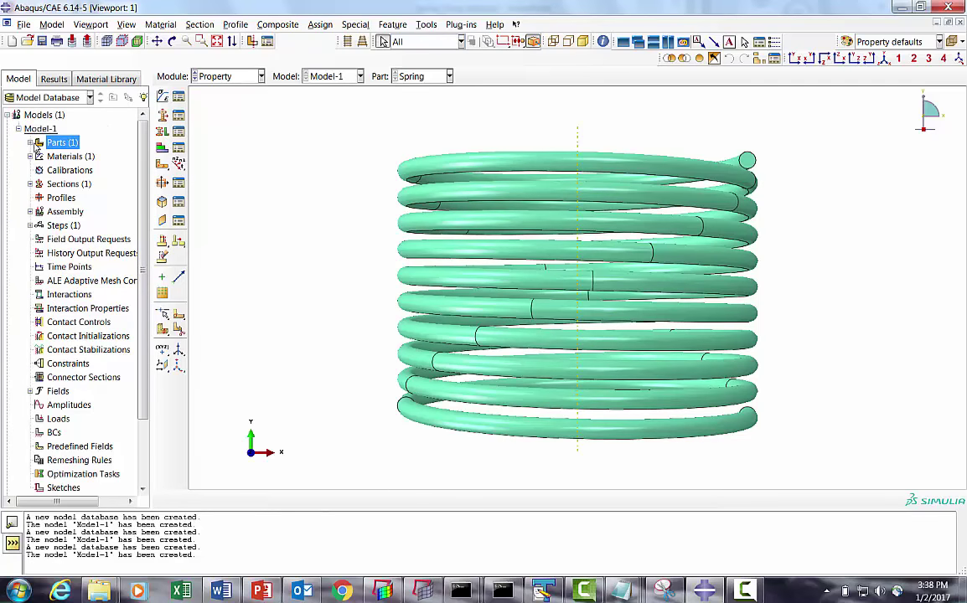
Step: Create a discrete rigid planar shell part named floor and open its sketch
{"action": "right_click", "coordinate": [55, 144]}
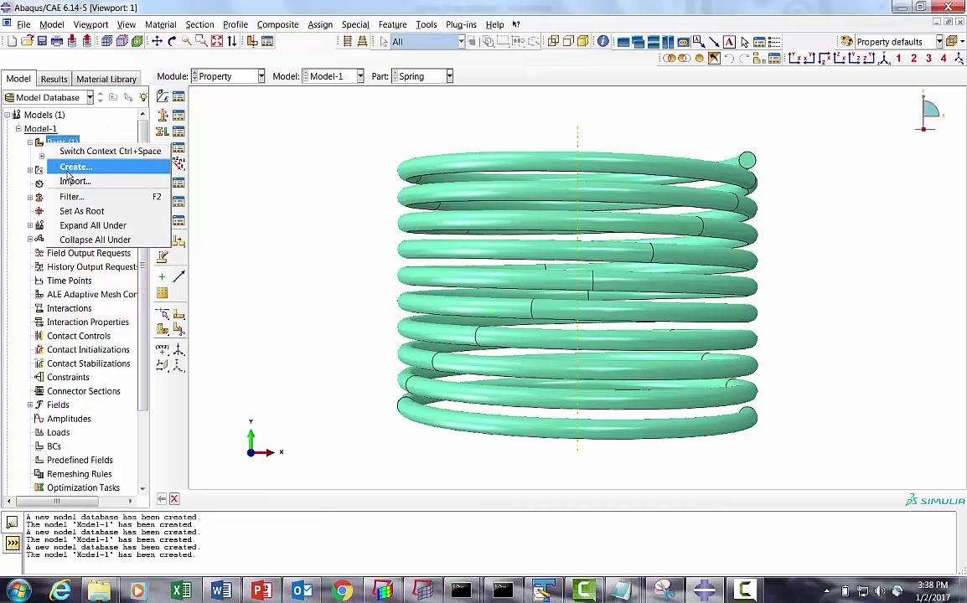
{"action": "left_click", "coordinate": [72, 169]}
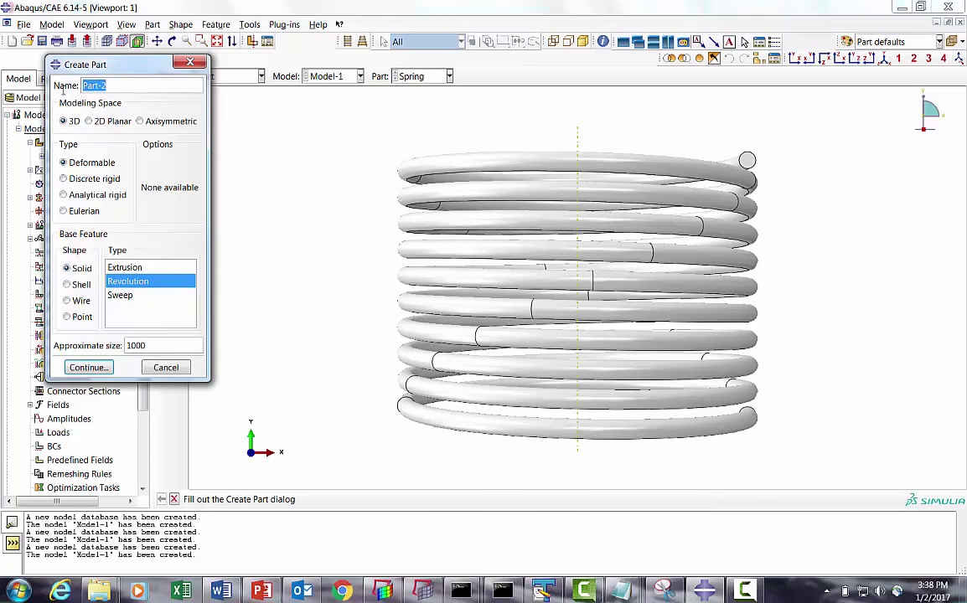
{"action": "type", "text": "floor"}
{"action": "left_click", "coordinate": [77, 284]}
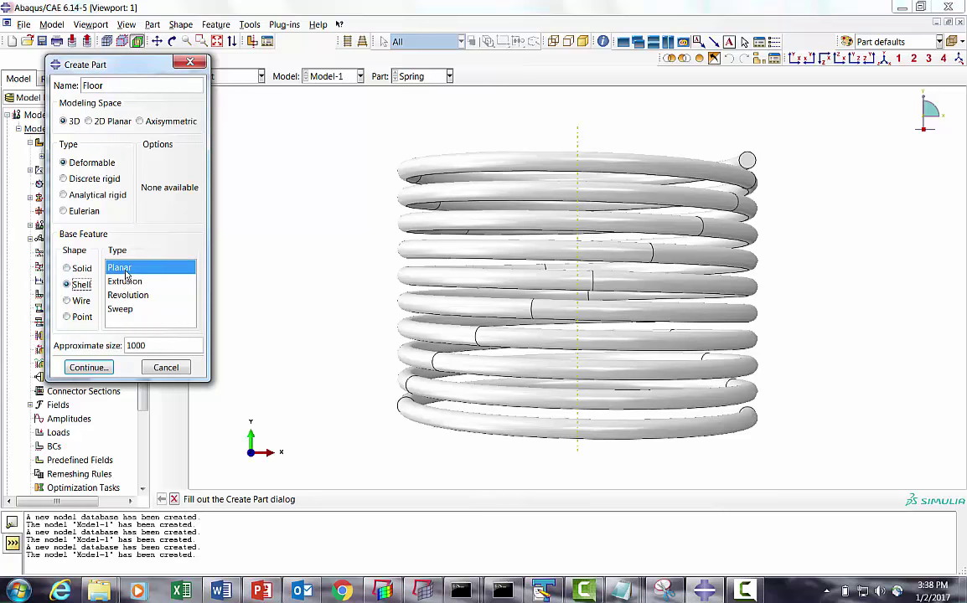
{"action": "left_click", "coordinate": [93, 179]}
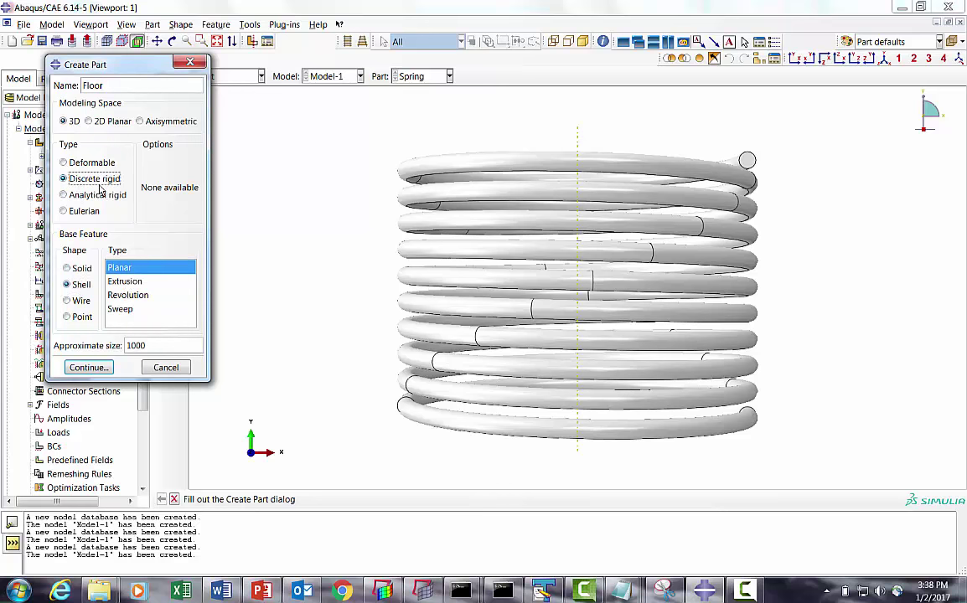
{"action": "left_click", "coordinate": [95, 371]}
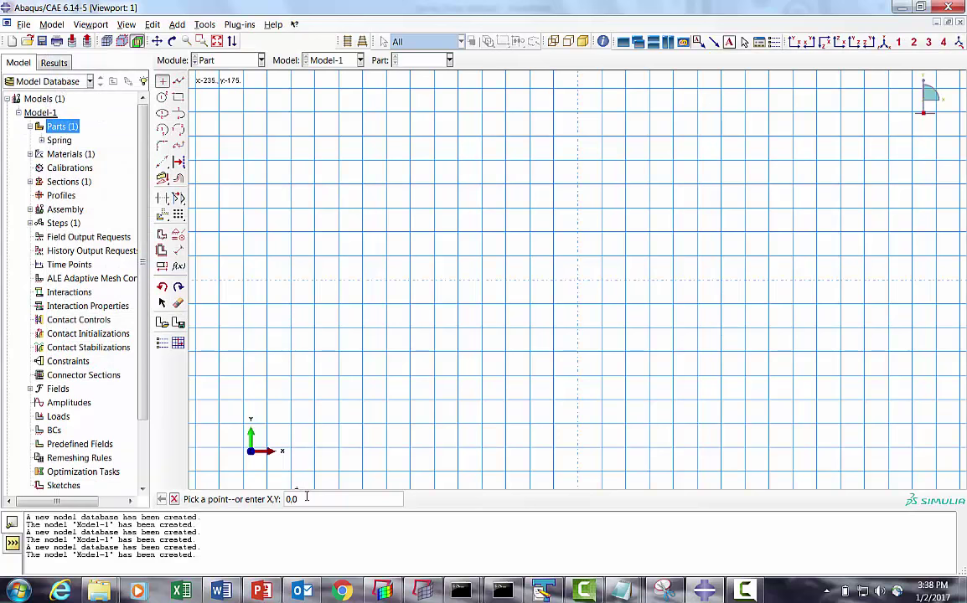
Step: Sketch the square floor outline using points -500,500 and 500,500 and a corner-to-corner rectangle
{"action": "left_click", "coordinate": [307, 497]}
{"action": "type", "text": "-"}
{"action": "key", "text": "Return"}
{"action": "type", "text": "500"}
{"action": "key", "text": "Return"}
{"action": "left_click", "coordinate": [199, 39]}
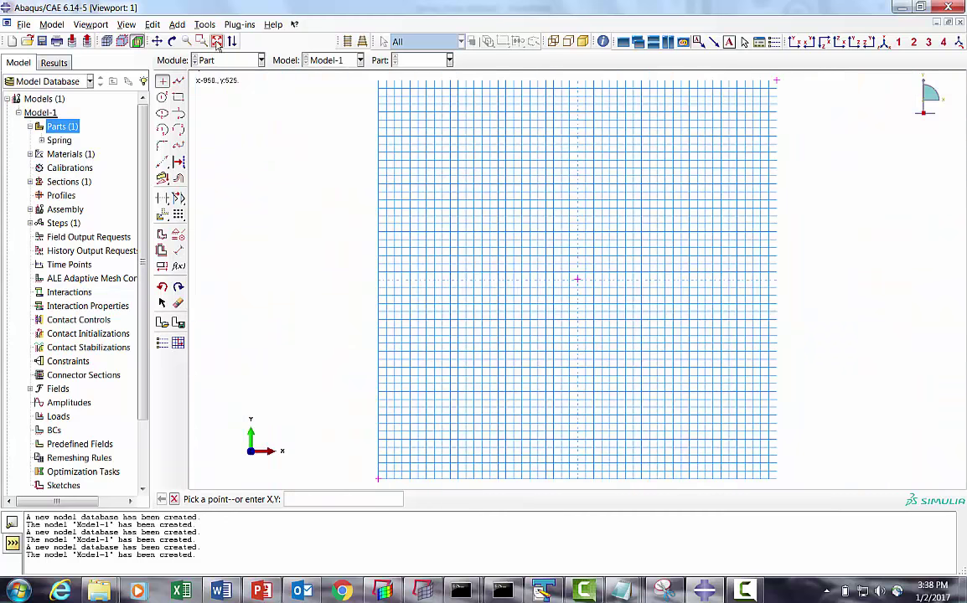
{"action": "left_click", "coordinate": [178, 98]}
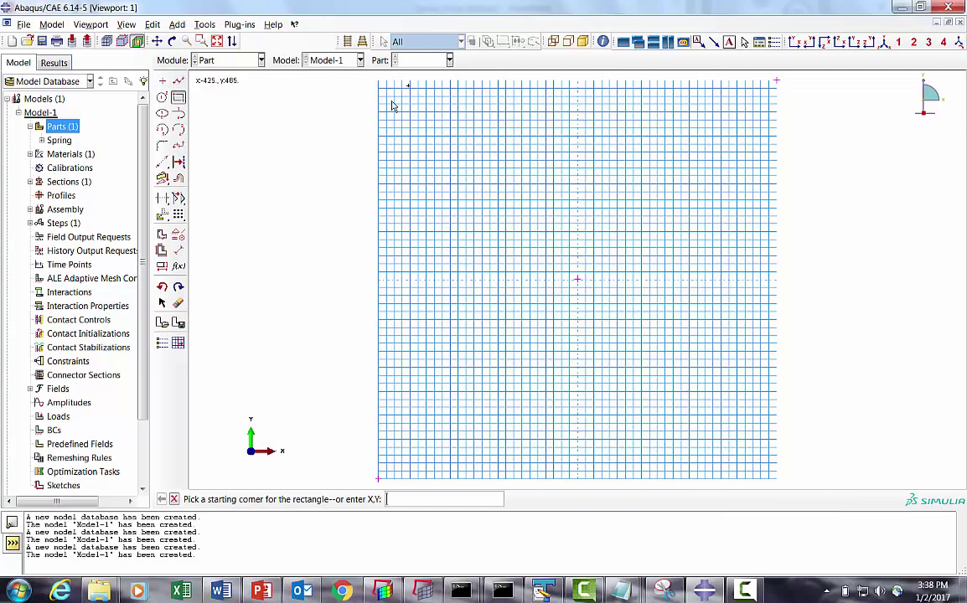
{"action": "left_click", "coordinate": [378, 479]}
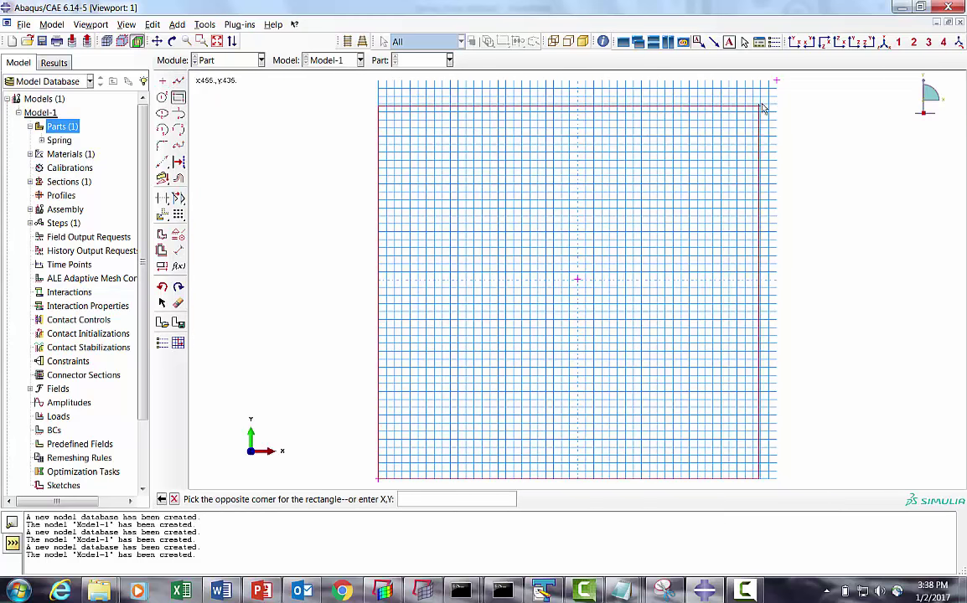
{"action": "left_click", "coordinate": [775, 81]}
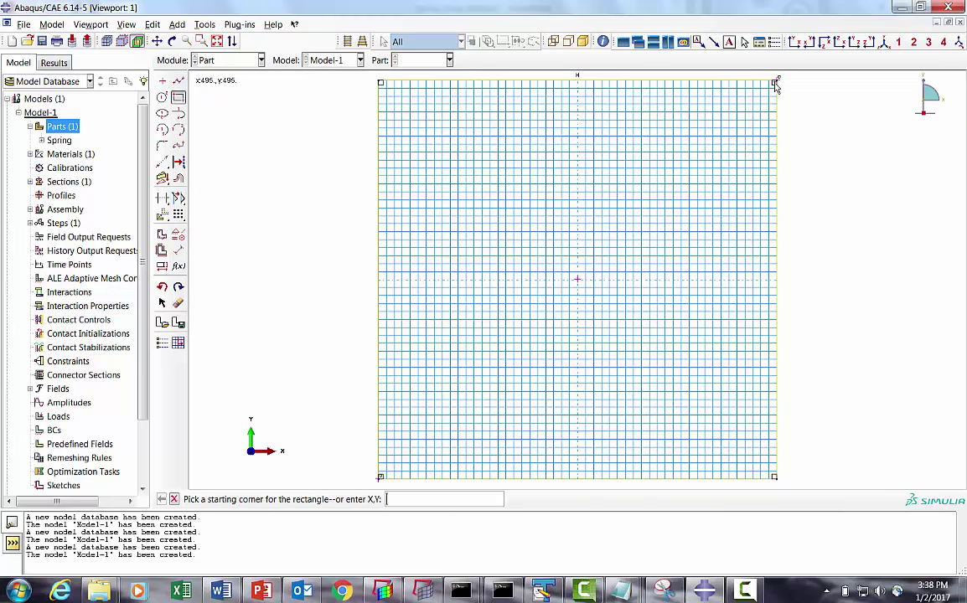
{"action": "left_click", "coordinate": [174, 500]}
{"action": "left_click", "coordinate": [341, 499]}
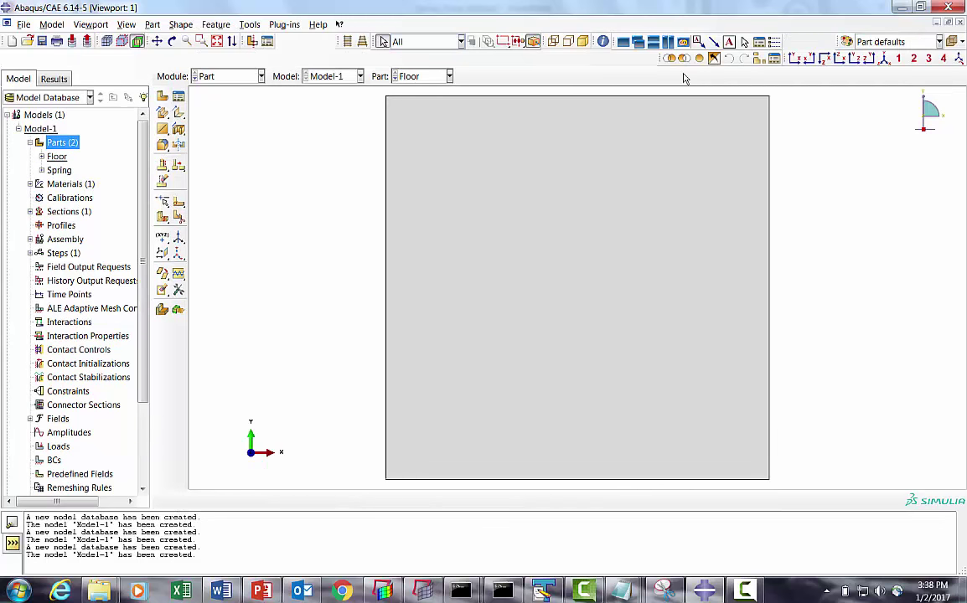
Step: Tilt the Floor plate into a 3D view and switch to the Property module
{"action": "left_click", "coordinate": [172, 41]}
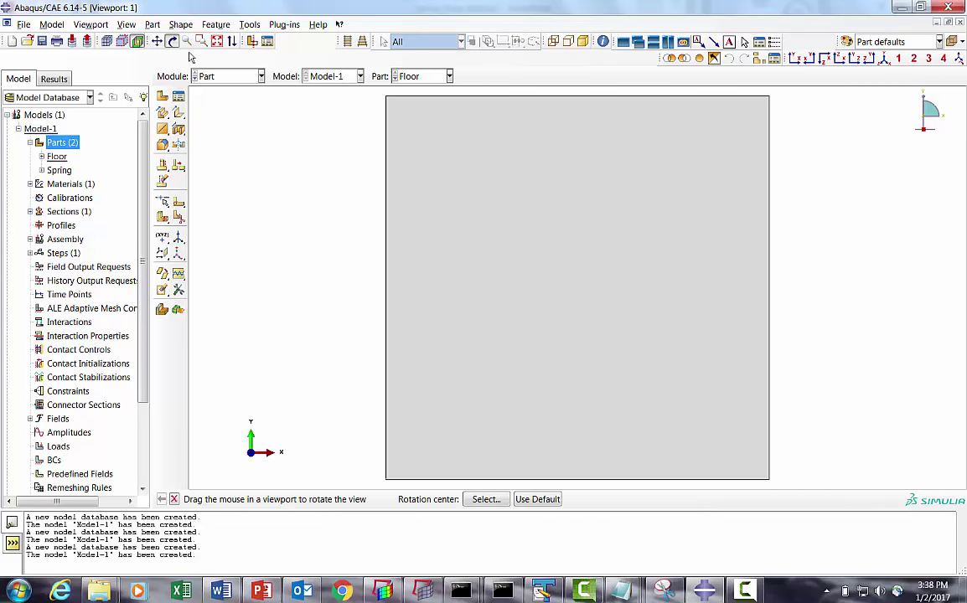
{"action": "mouse_move", "coordinate": [503, 213]}
{"action": "left_mouse_down"}
{"action": "mouse_move", "coordinate": [517, 198]}
{"action": "mouse_move", "coordinate": [688, 314]}
{"action": "mouse_move", "coordinate": [712, 313]}
{"action": "mouse_move", "coordinate": [578, 258]}
{"action": "left_mouse_up"}
{"action": "left_click", "coordinate": [212, 77]}
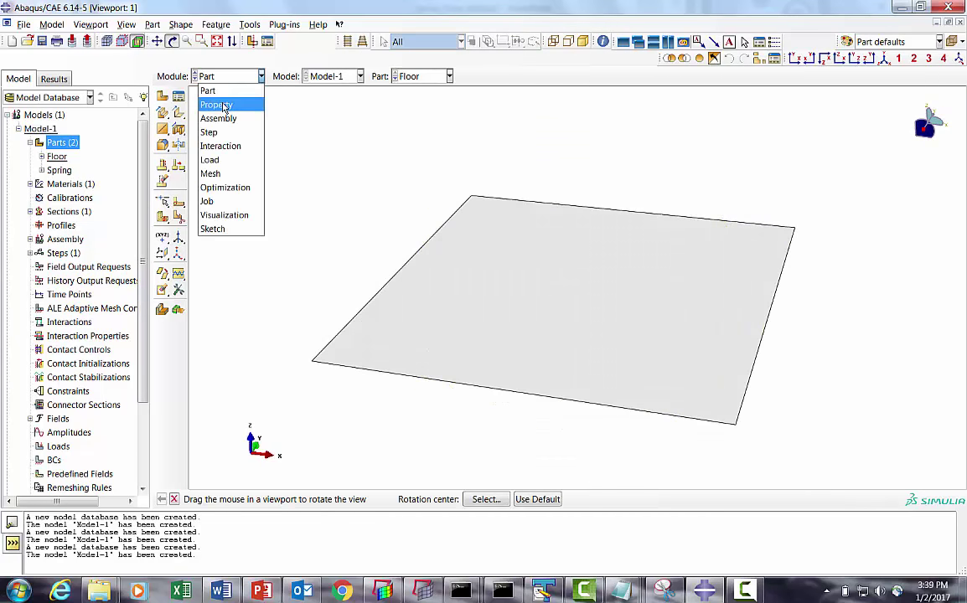
{"action": "left_click", "coordinate": [217, 105]}
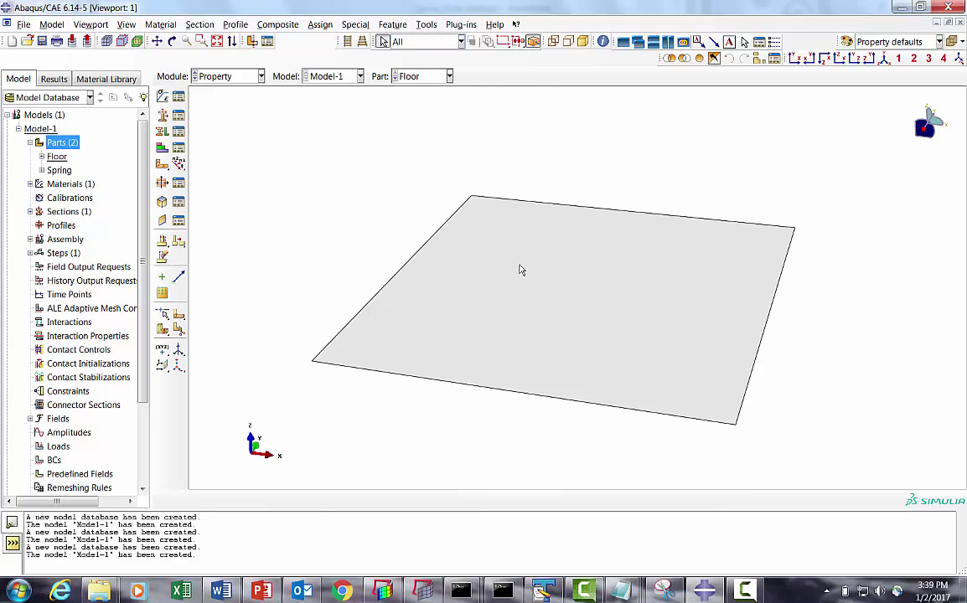
Step: Add a reference point at a corner of the Floor plate
{"action": "left_click", "coordinate": [392, 25]}
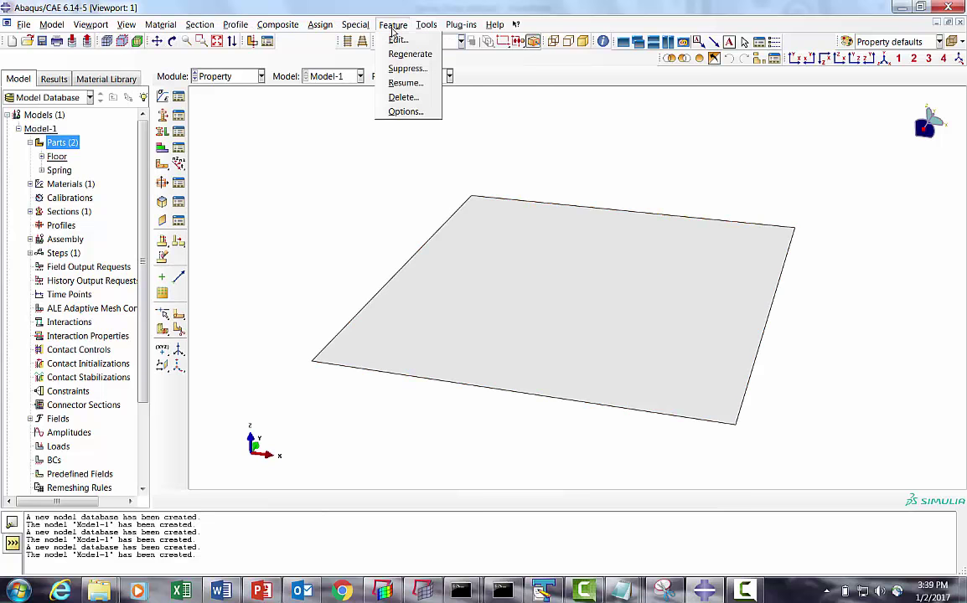
{"action": "mouse_move", "coordinate": [426, 24]}
{"action": "left_click", "coordinate": [434, 55]}
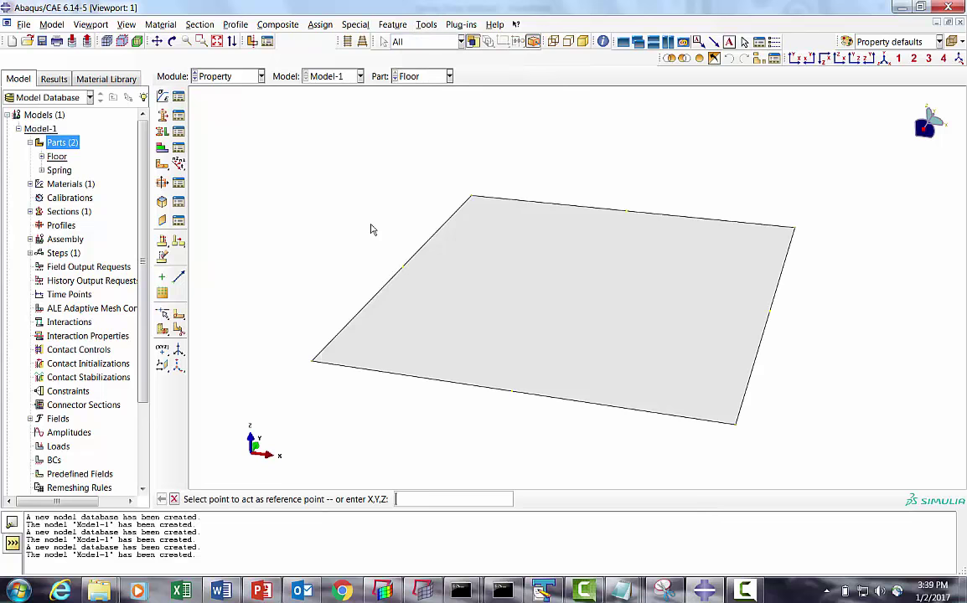
{"action": "left_click", "coordinate": [314, 364]}
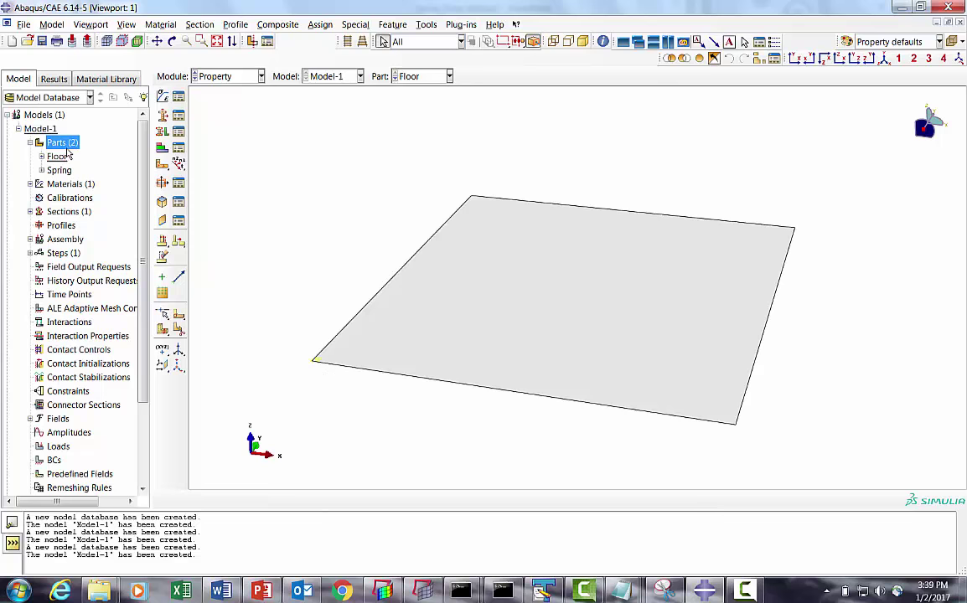
{"action": "left_click", "coordinate": [29, 239]}
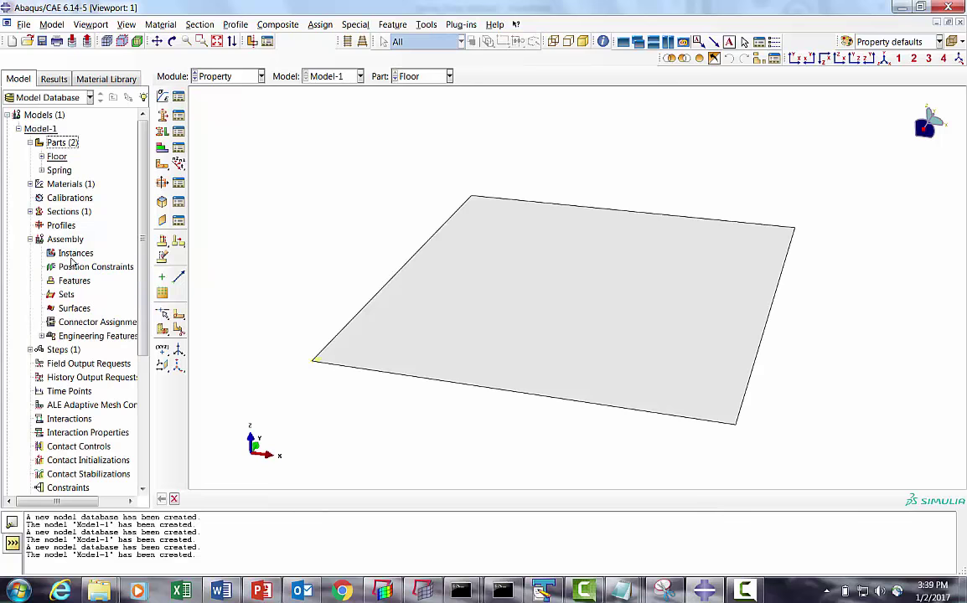
Step: Instance both Floor and Spring in the assembly and orbit to an oblique view
{"action": "right_click", "coordinate": [70, 255]}
{"action": "left_click", "coordinate": [87, 277]}
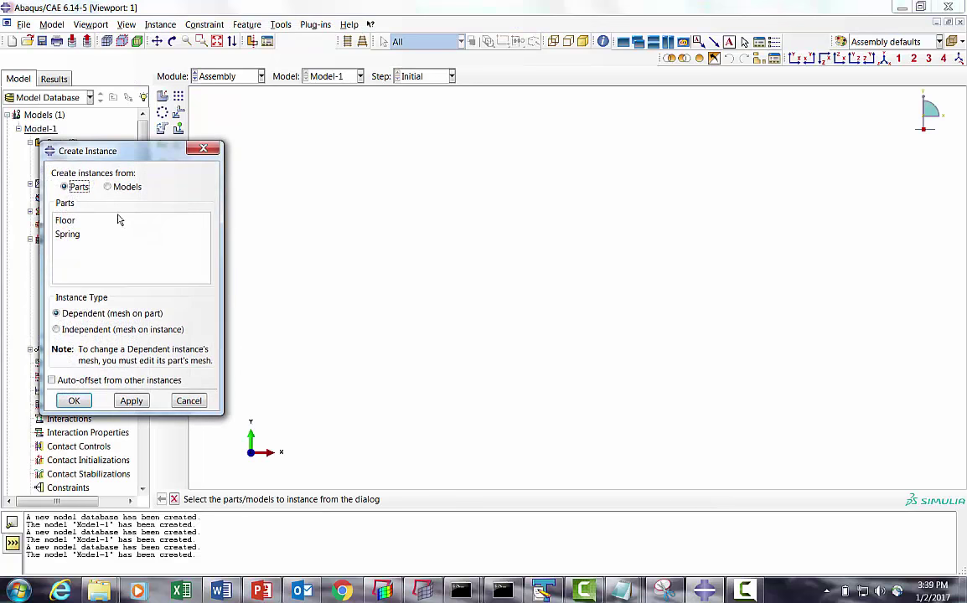
{"action": "left_click_drag", "start_coordinate": [66, 221], "coordinate": [71, 234]}
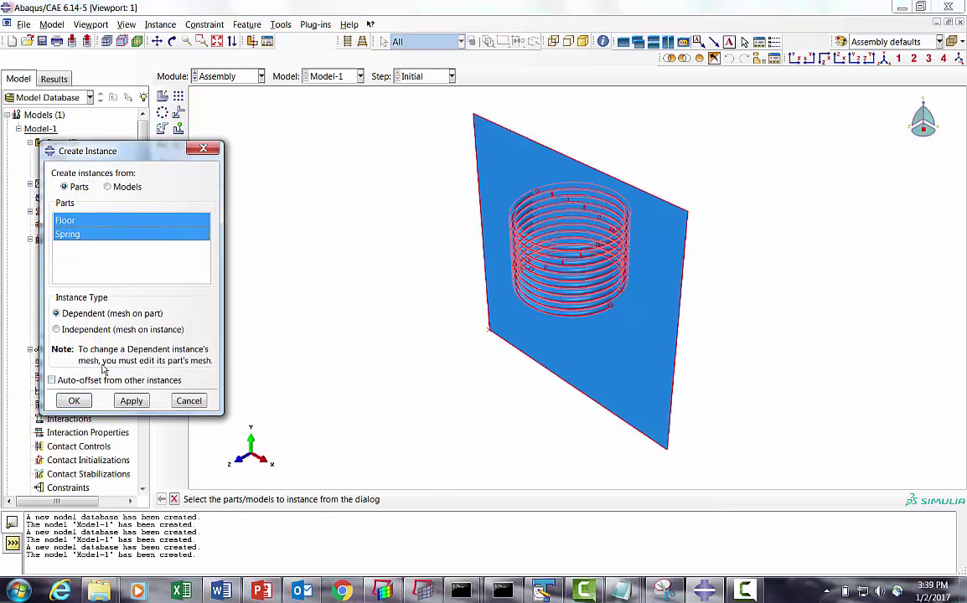
{"action": "left_click", "coordinate": [74, 401]}
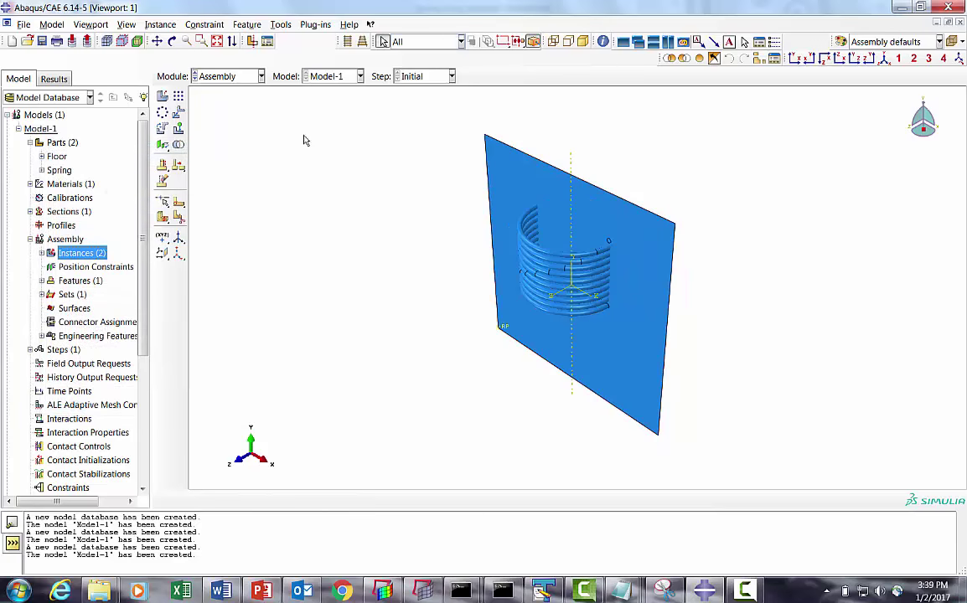
{"action": "left_click", "coordinate": [842, 61]}
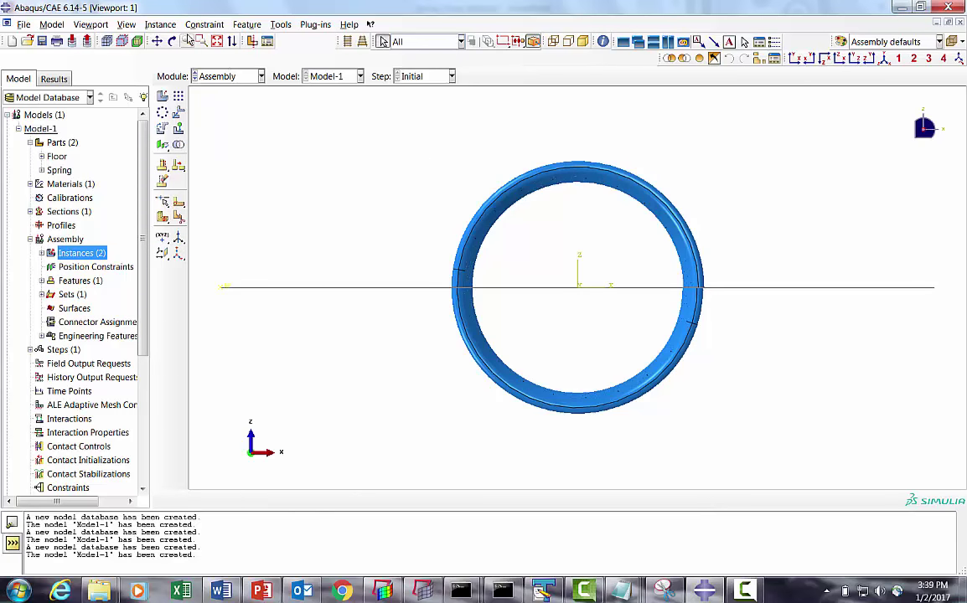
{"action": "left_click", "coordinate": [172, 42]}
{"action": "left_click_drag", "start_coordinate": [649, 172], "coordinate": [550, 278]}
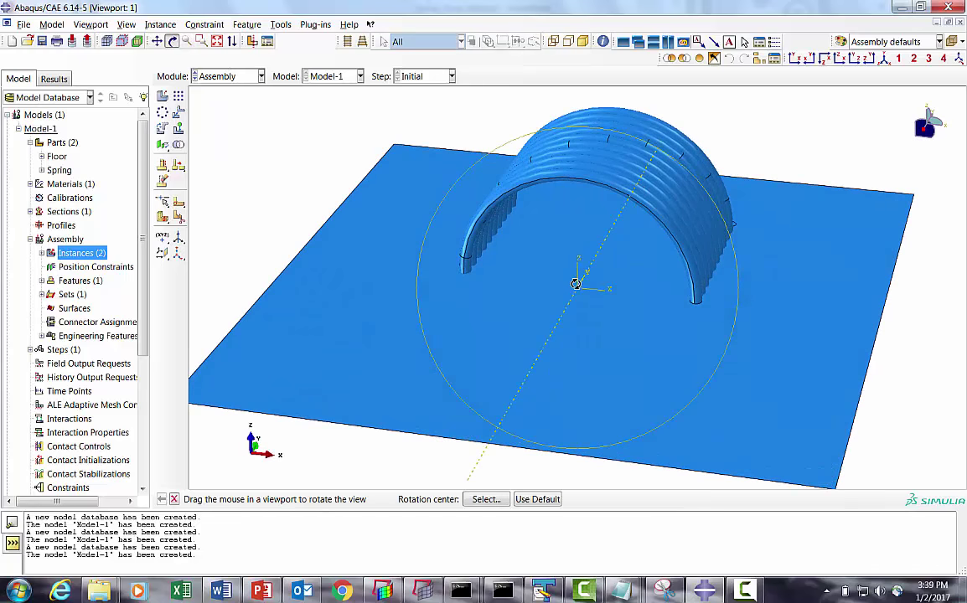
Step: Rotate the Spring instance 90° about the axis from 0,0,0 to 1,0,0
{"action": "left_click", "coordinate": [161, 131]}
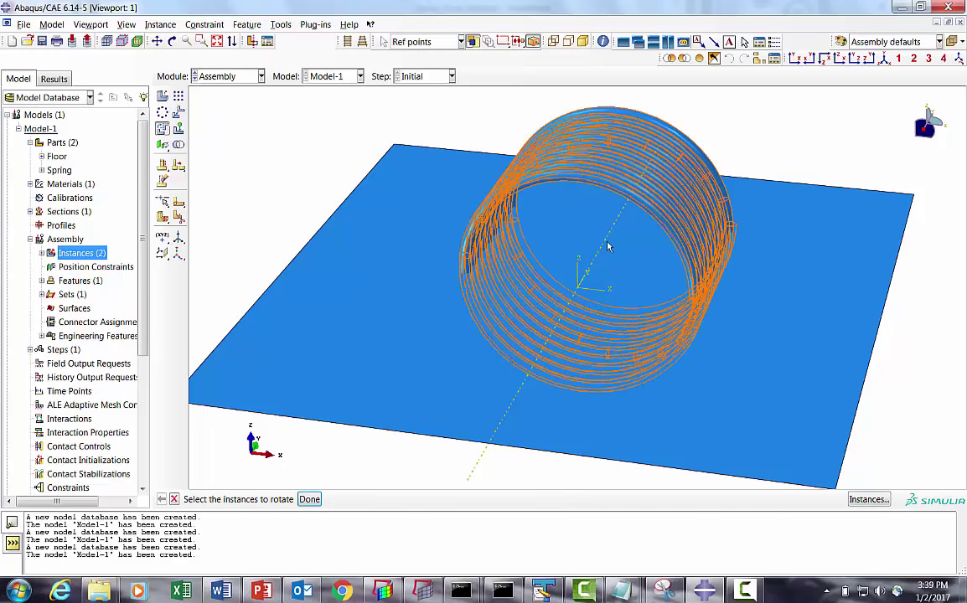
{"action": "left_click", "coordinate": [696, 203]}
{"action": "left_click", "coordinate": [309, 499]}
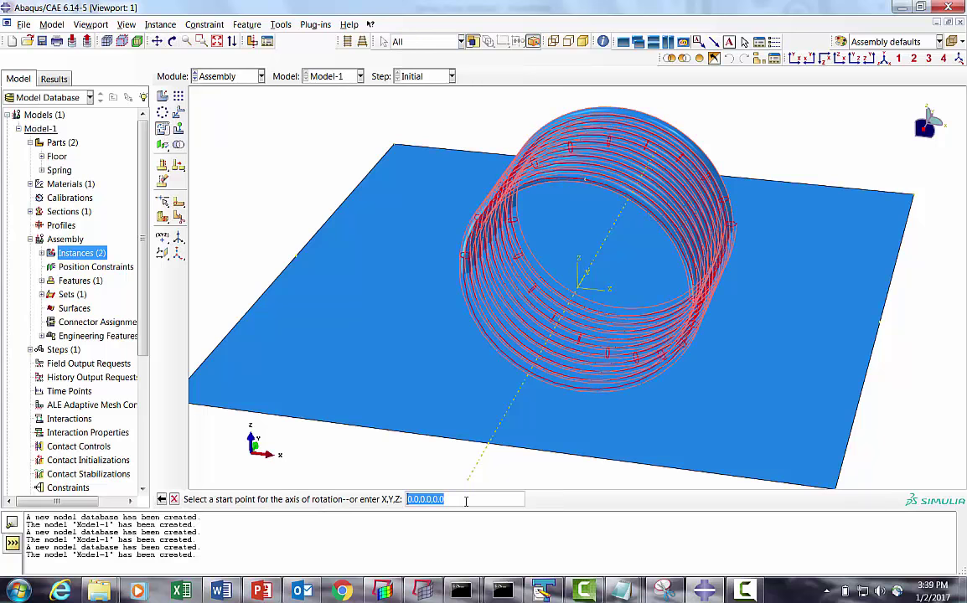
{"action": "key", "text": "Return"}
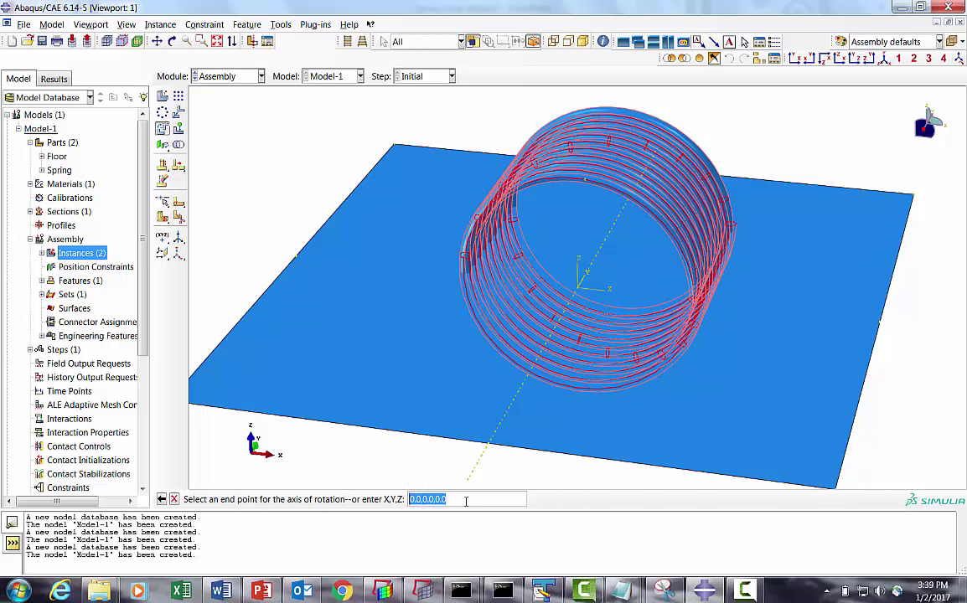
{"action": "type", "text": "1,0,0"}
{"action": "key", "text": "Return"}
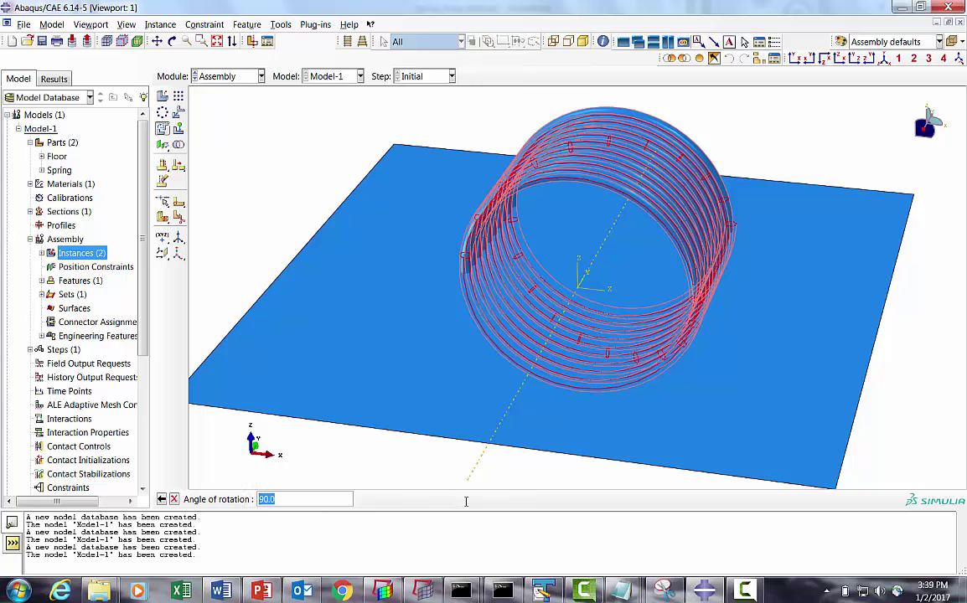
{"action": "key", "text": "Return"}
{"action": "middle_click", "coordinate": [245, 444]}
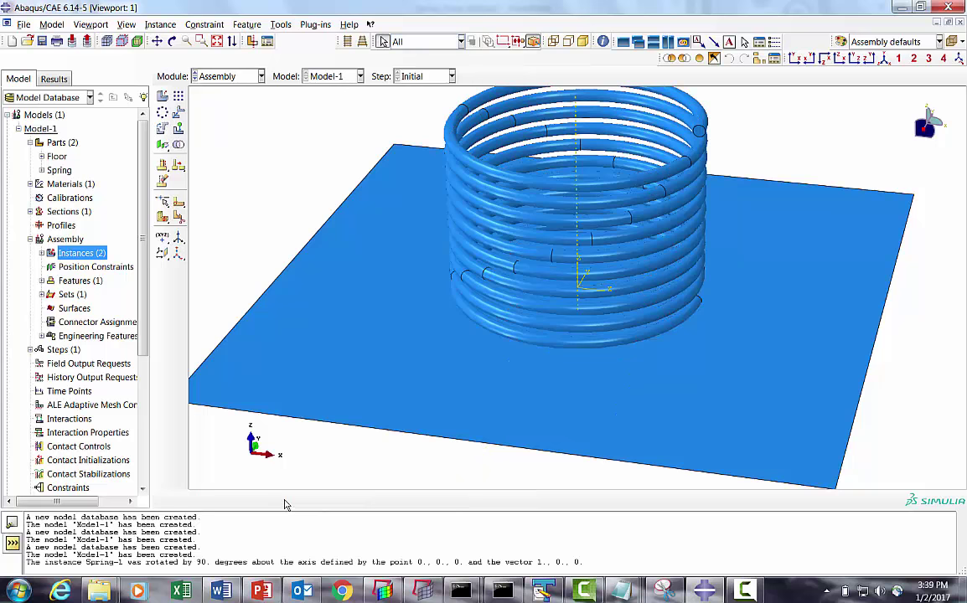
{"action": "left_click", "coordinate": [841, 60]}
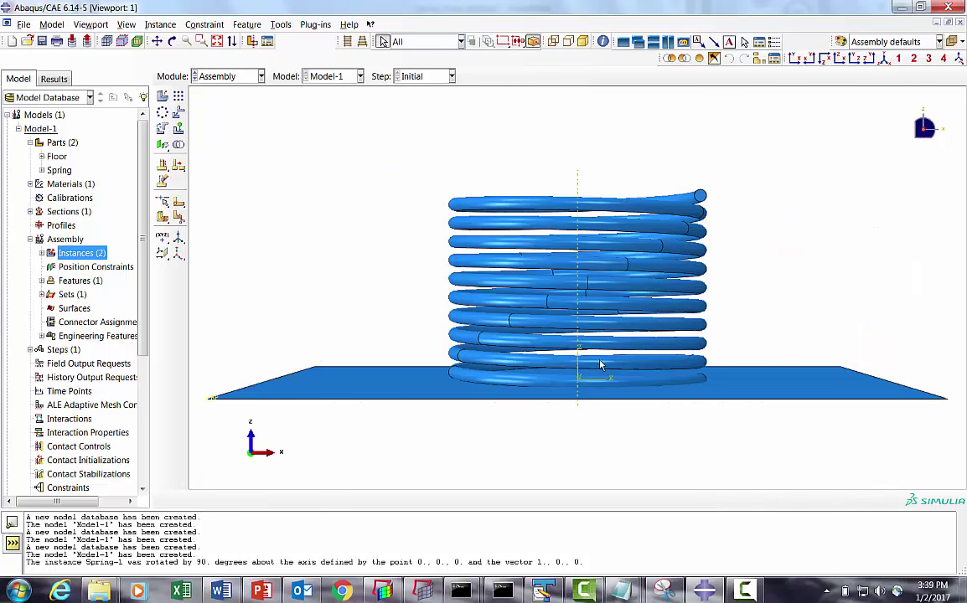
Step: Translate the Spring-1 instance from 0,0,0 to 0,0,20 so the coil sits above the Floor plate
{"action": "left_click", "coordinate": [162, 112]}
{"action": "left_click", "coordinate": [863, 500]}
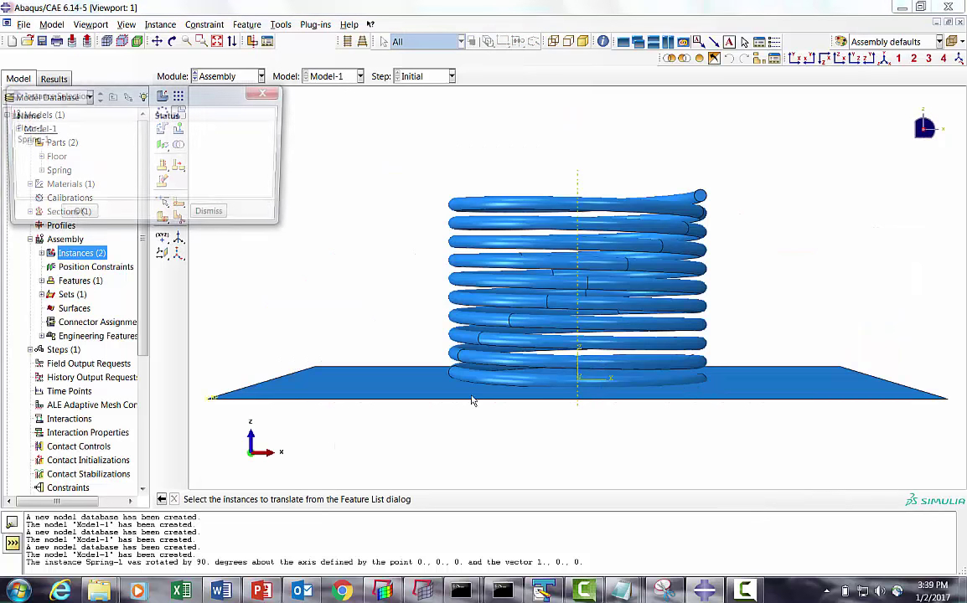
{"action": "left_click", "coordinate": [41, 139]}
{"action": "left_click", "coordinate": [75, 215]}
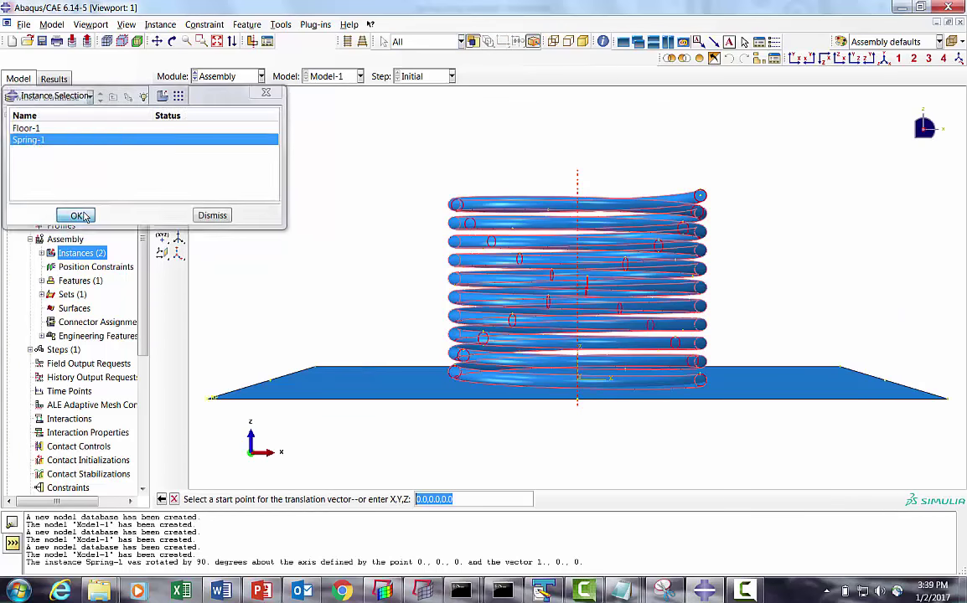
{"action": "type", "text": "20"}
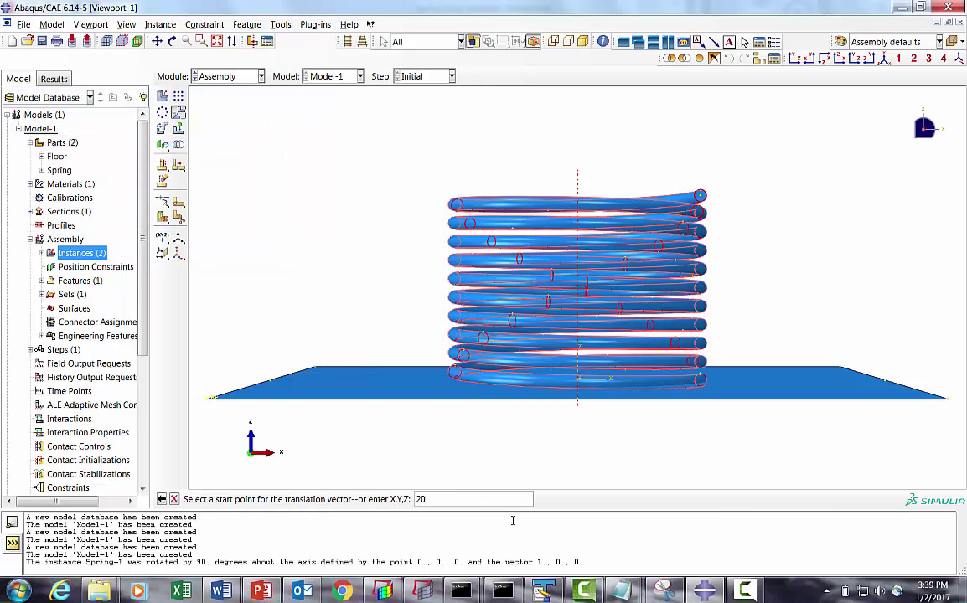
{"action": "key", "text": "Return"}
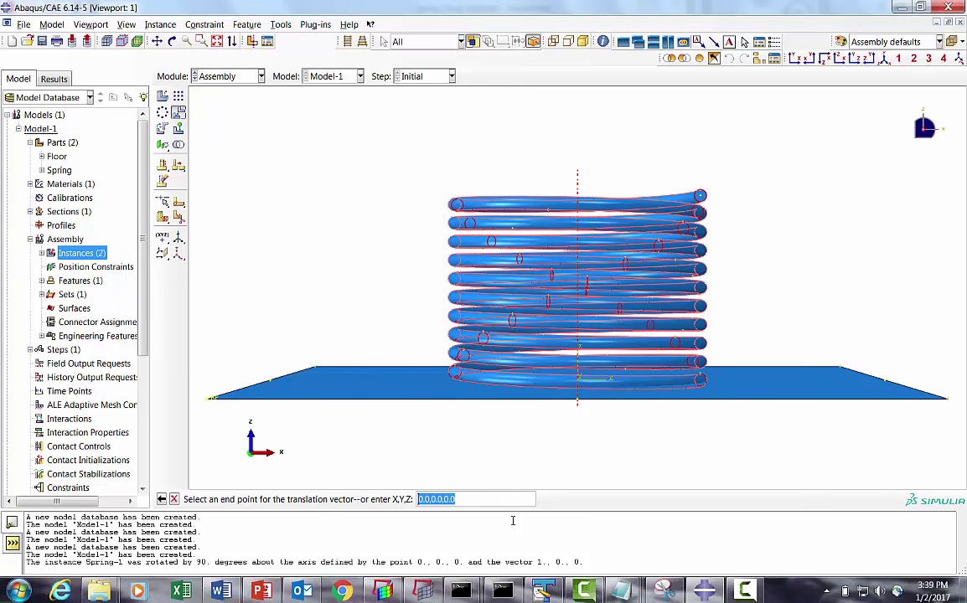
{"action": "left_click", "coordinate": [162, 500]}
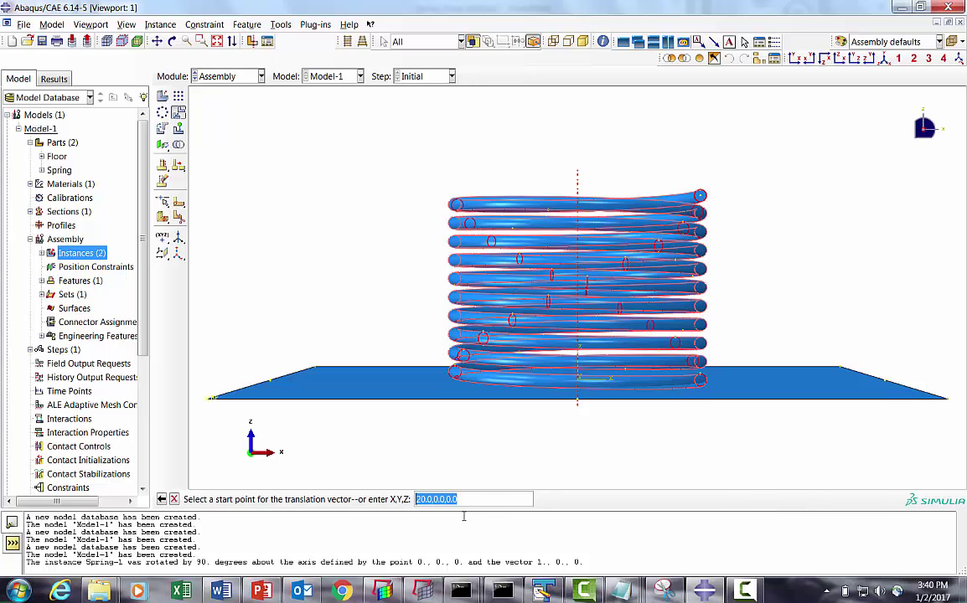
{"action": "type", "text": "0,0,0"}
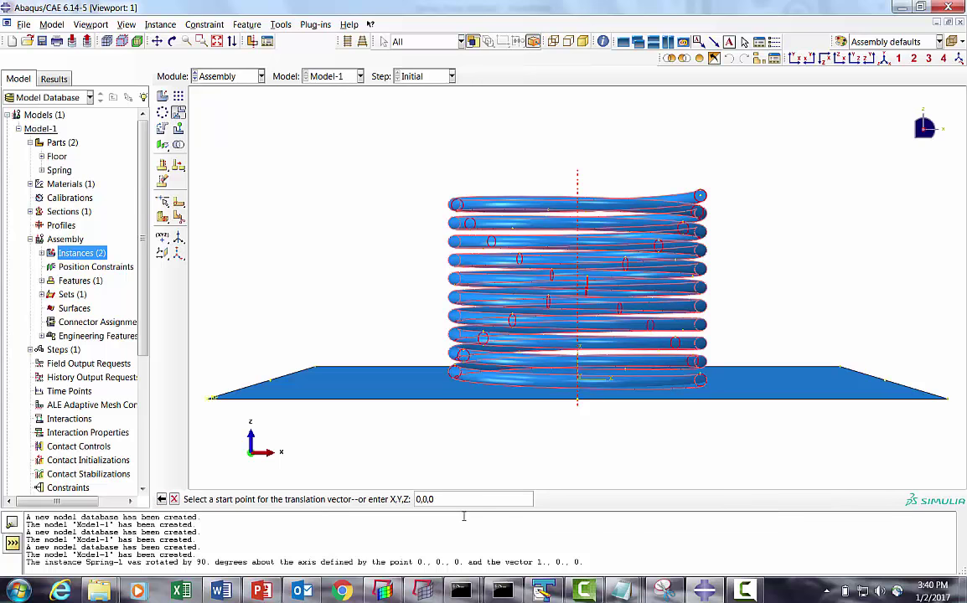
{"action": "key", "text": "Return"}
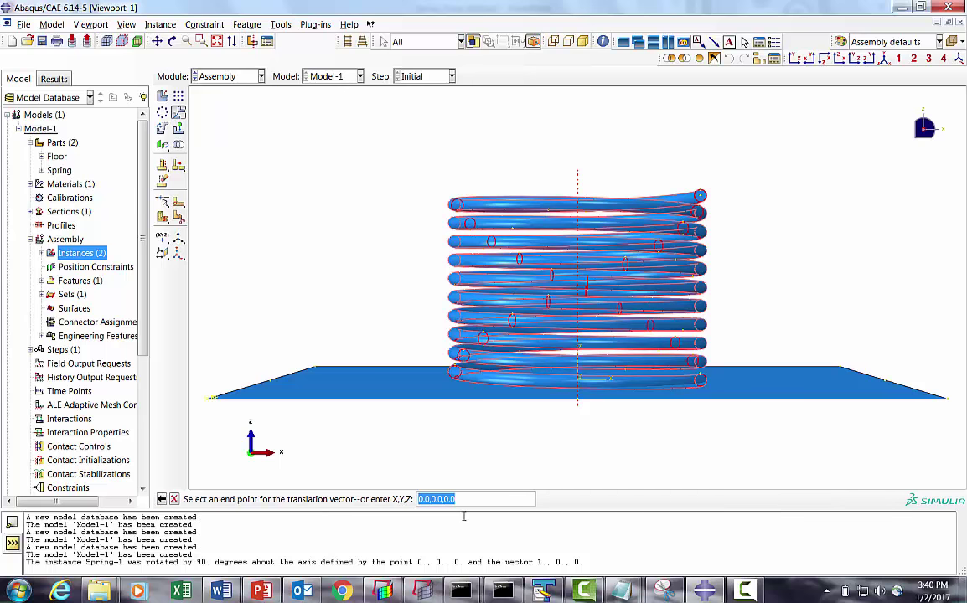
{"action": "type", "text": "0,0,20"}
{"action": "key", "text": "Return"}
{"action": "middle_click", "coordinate": [248, 459]}
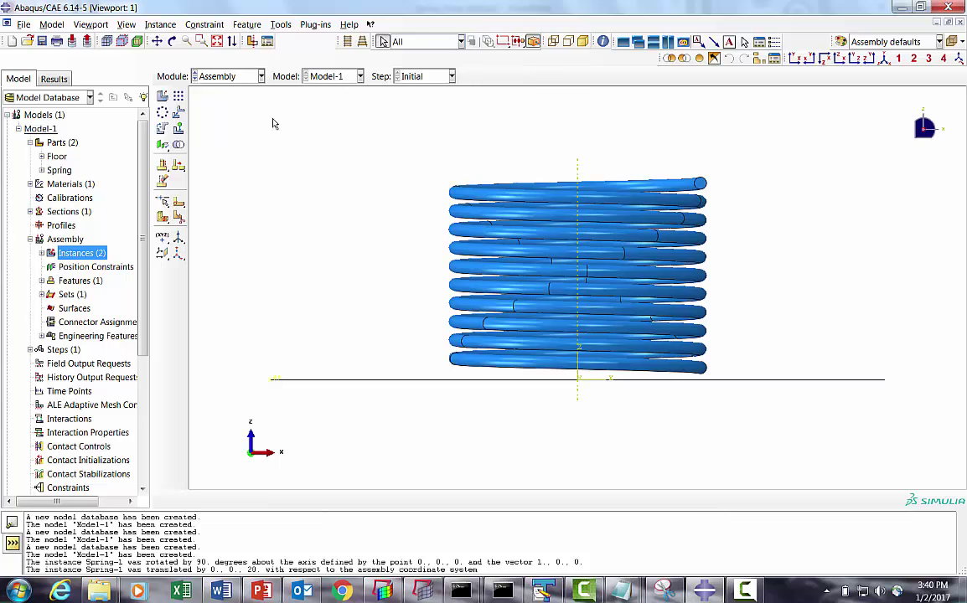
Step: In the Mesh module, set the Floor part's element type from the Explicit library (R3D4 rigid)
{"action": "left_click", "coordinate": [217, 77]}
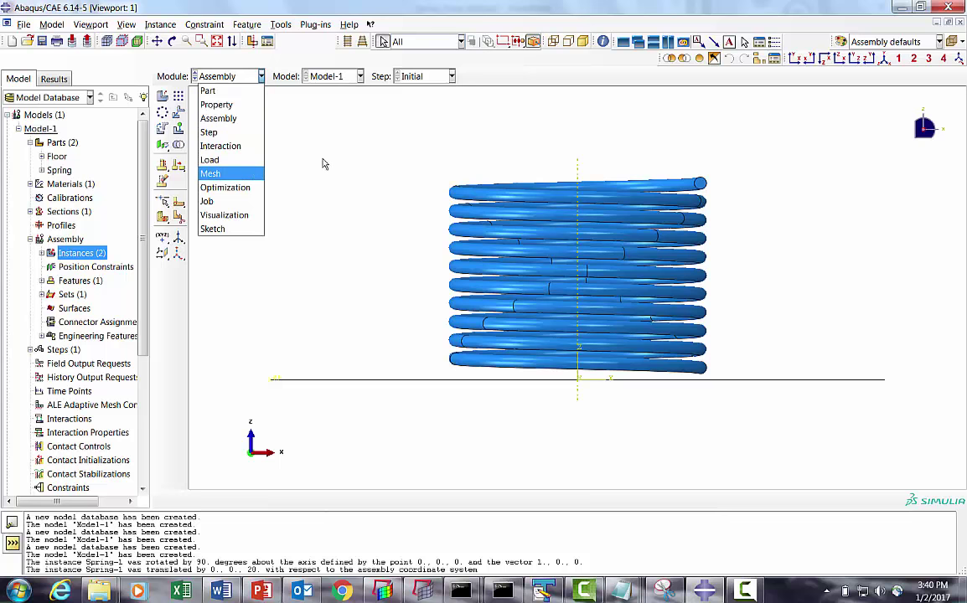
{"action": "left_click", "coordinate": [236, 176]}
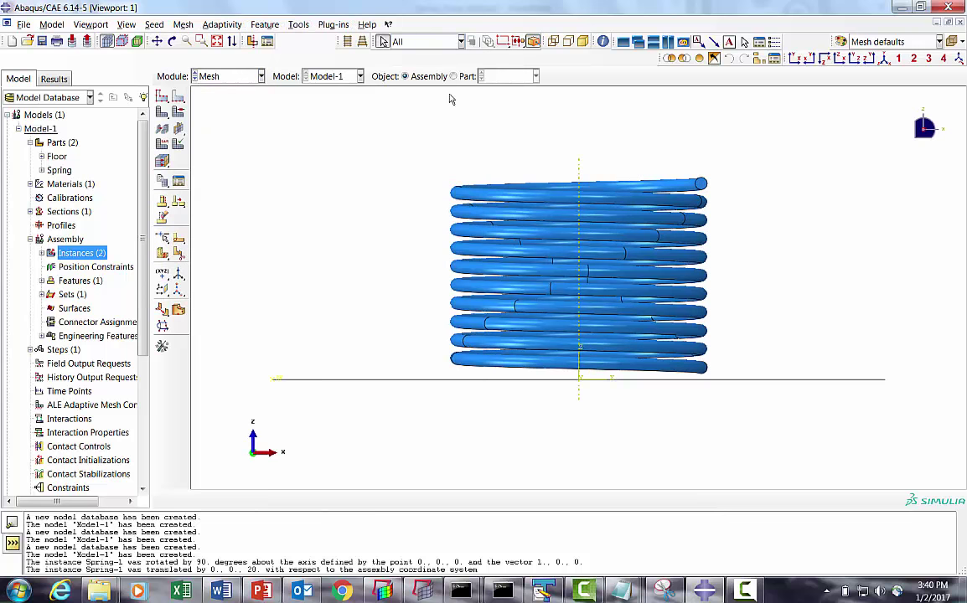
{"action": "left_click", "coordinate": [453, 76]}
{"action": "left_click", "coordinate": [501, 77]}
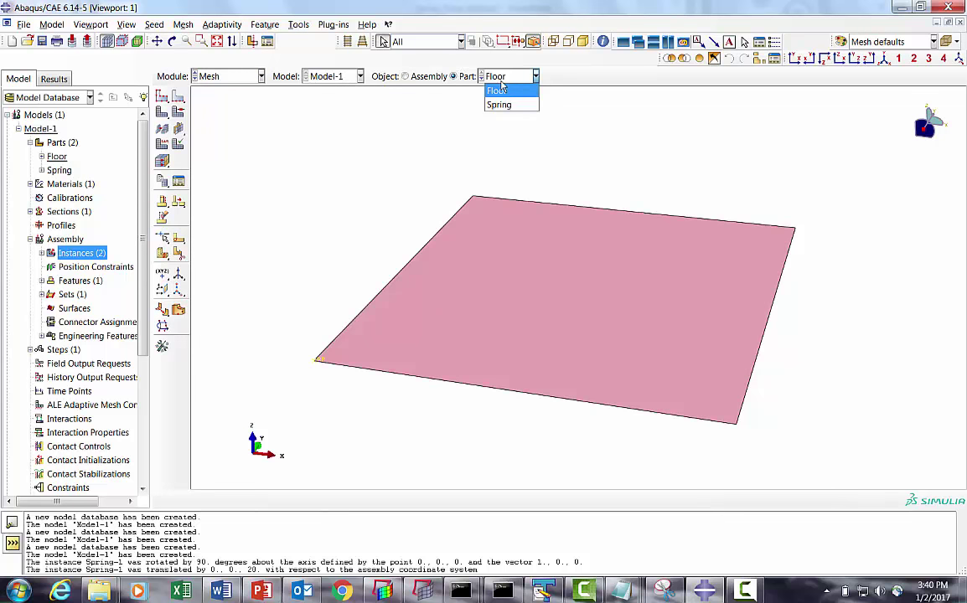
{"action": "left_click", "coordinate": [498, 90]}
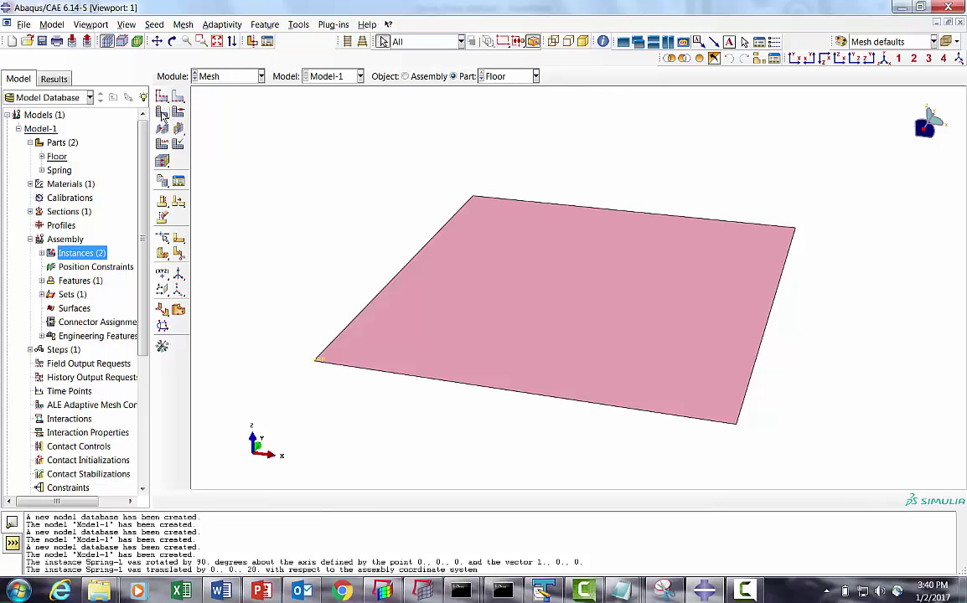
{"action": "left_click", "coordinate": [163, 144]}
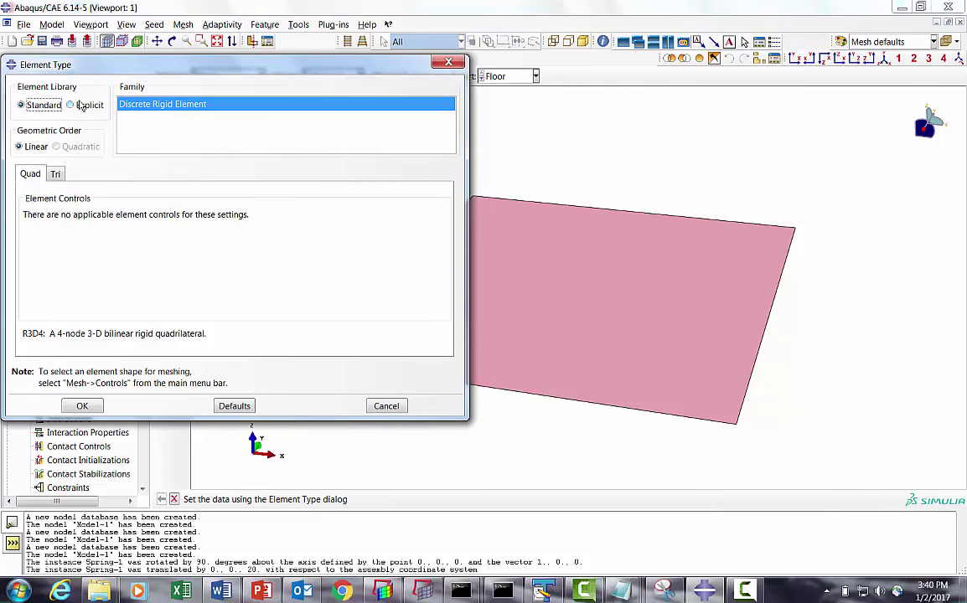
{"action": "left_click", "coordinate": [70, 104]}
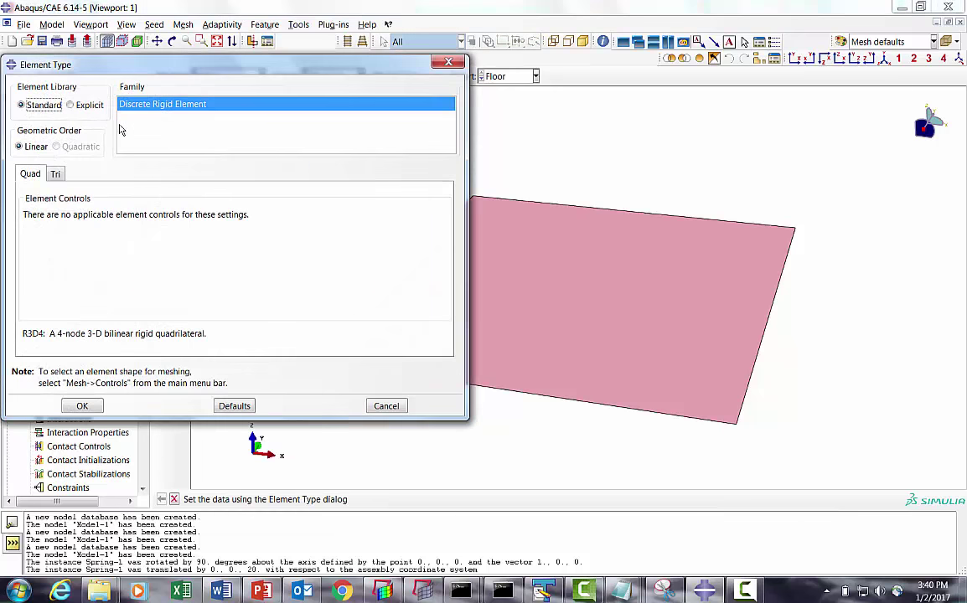
{"action": "left_click", "coordinate": [82, 102]}
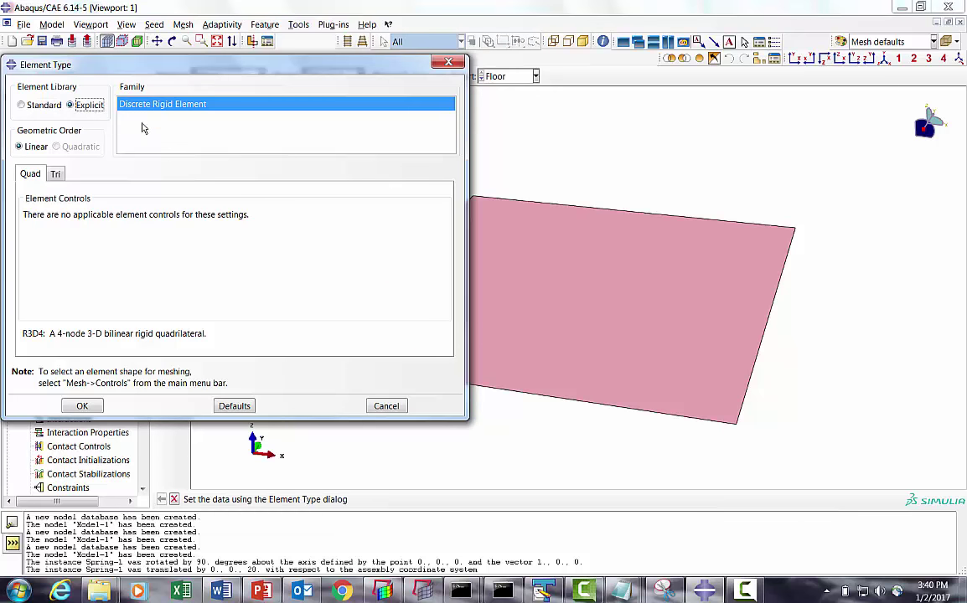
{"action": "left_click", "coordinate": [82, 405]}
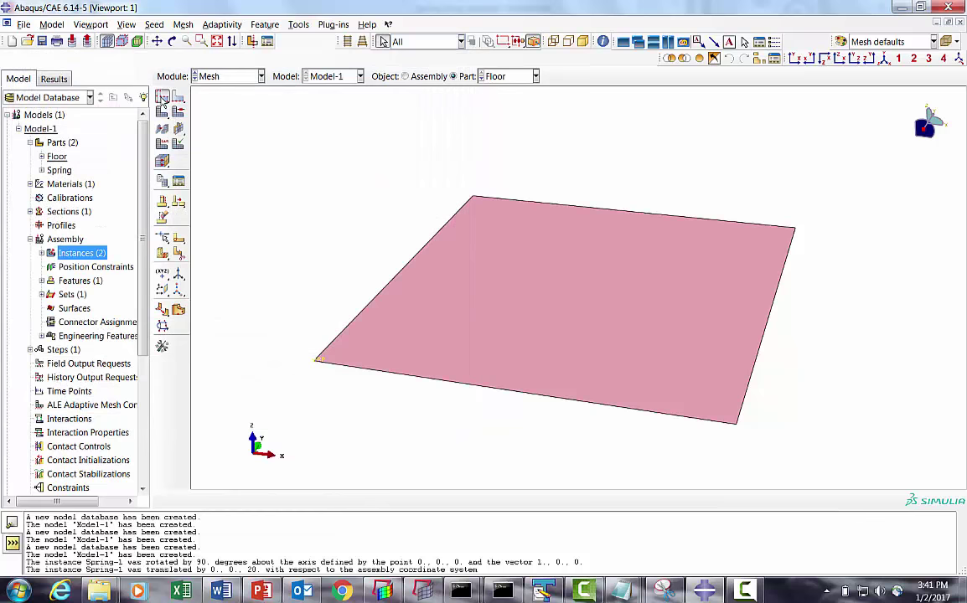
Step: Seed the Floor with global size 20 and mesh it into 2500 elements
{"action": "left_click", "coordinate": [153, 93]}
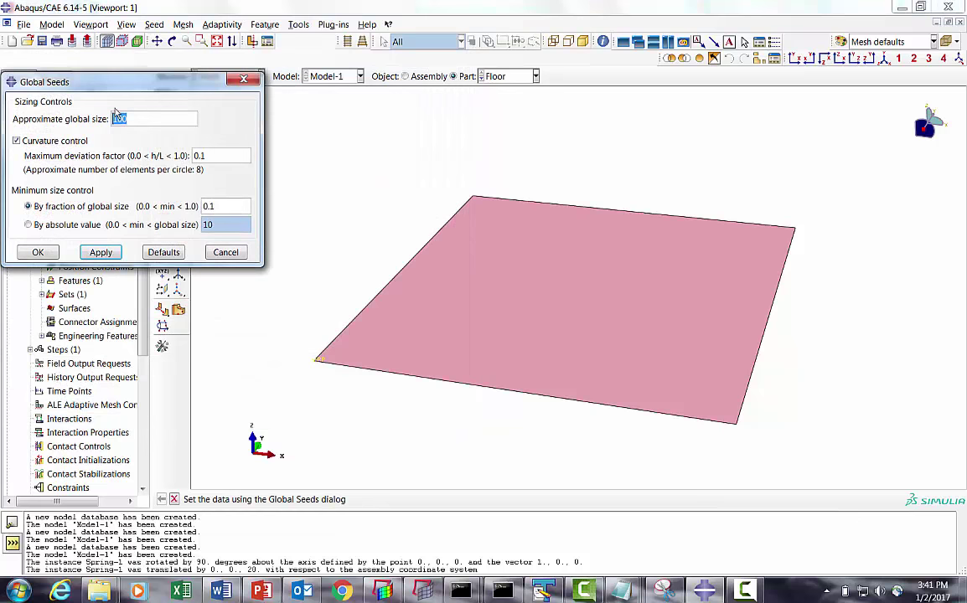
{"action": "type", "text": "20"}
{"action": "left_click", "coordinate": [101, 252]}
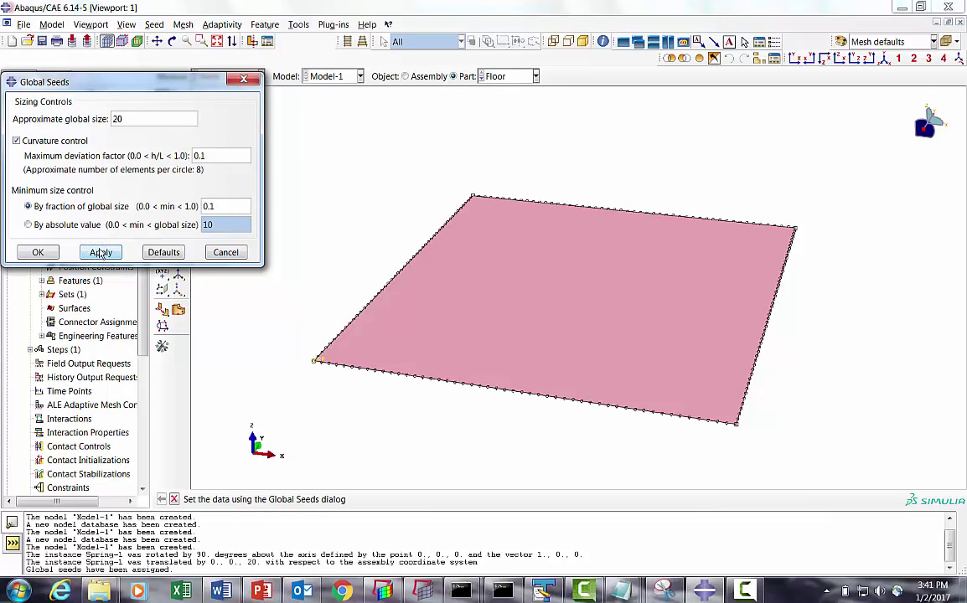
{"action": "left_click", "coordinate": [38, 252]}
{"action": "left_click", "coordinate": [177, 130]}
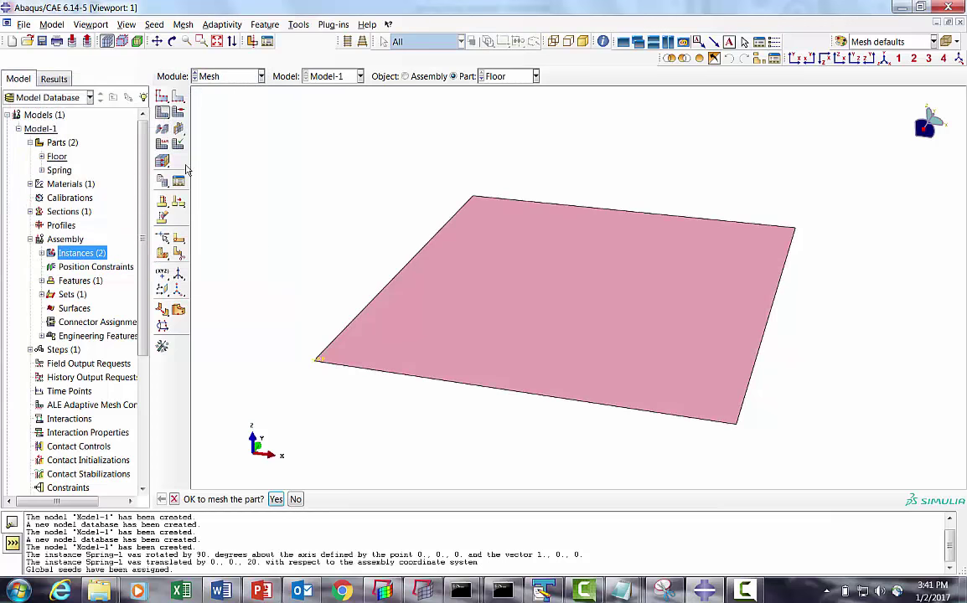
{"action": "left_click", "coordinate": [276, 503]}
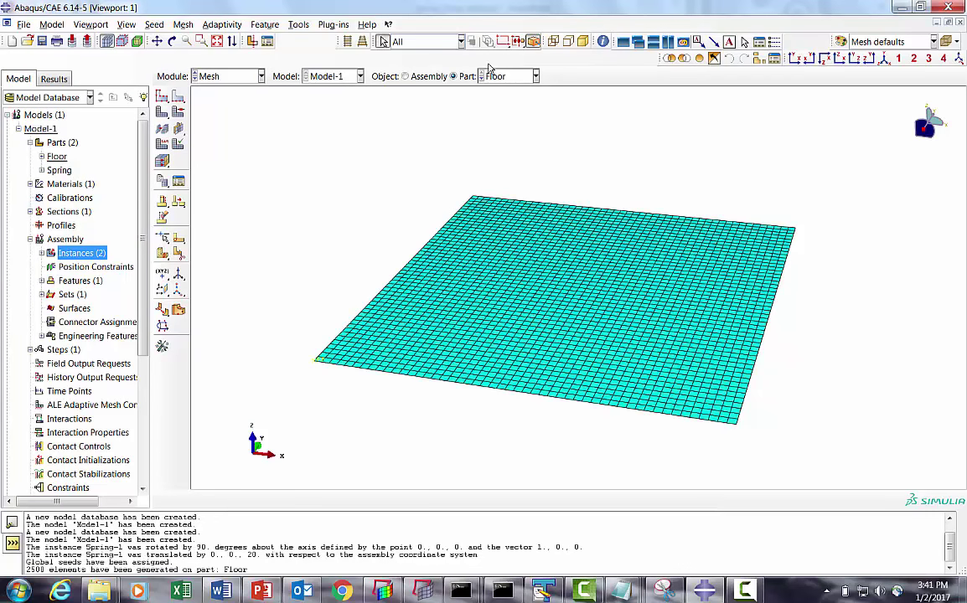
Step: Select the Spring part and set Hex sweep mesh controls using the medial axis algorithm
{"action": "left_click", "coordinate": [494, 77]}
{"action": "left_click", "coordinate": [500, 104]}
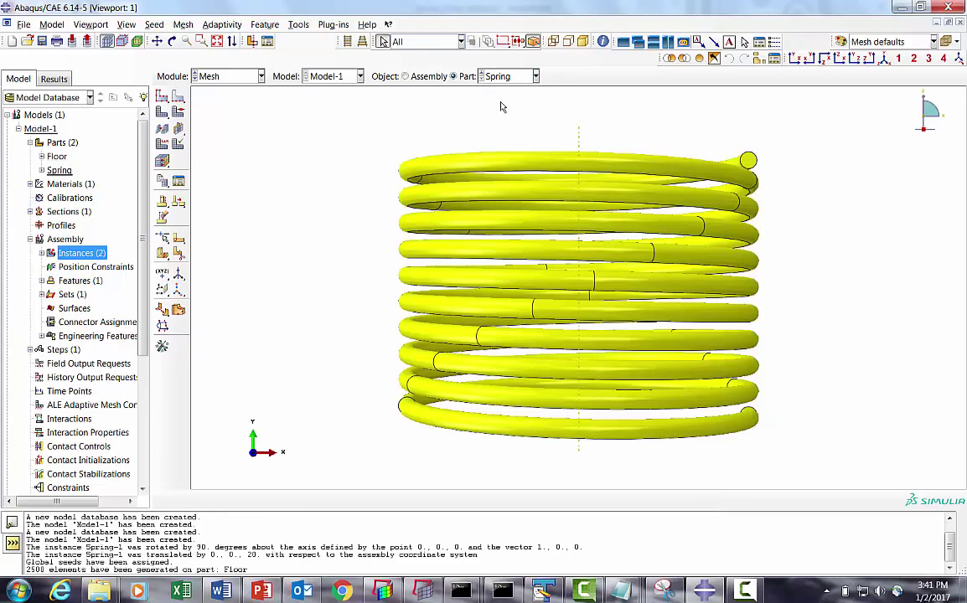
{"action": "left_click", "coordinate": [172, 41]}
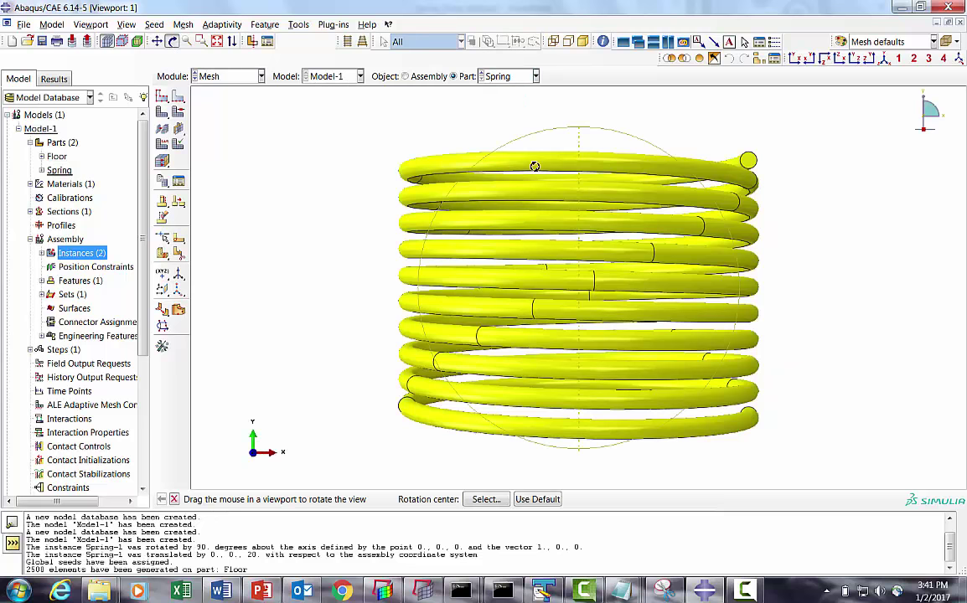
{"action": "left_click_drag", "start_coordinate": [565, 168], "coordinate": [586, 215]}
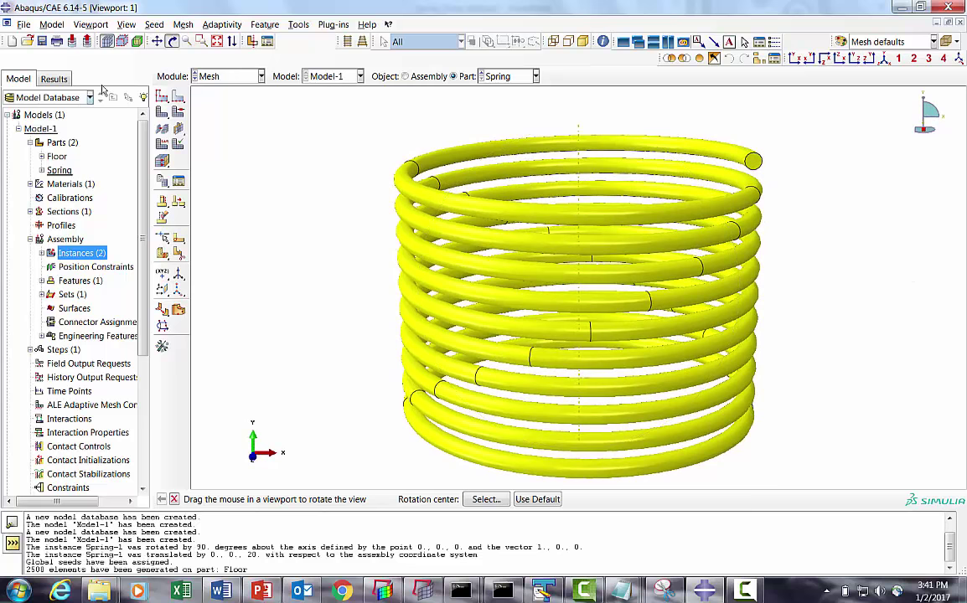
{"action": "left_click", "coordinate": [156, 42]}
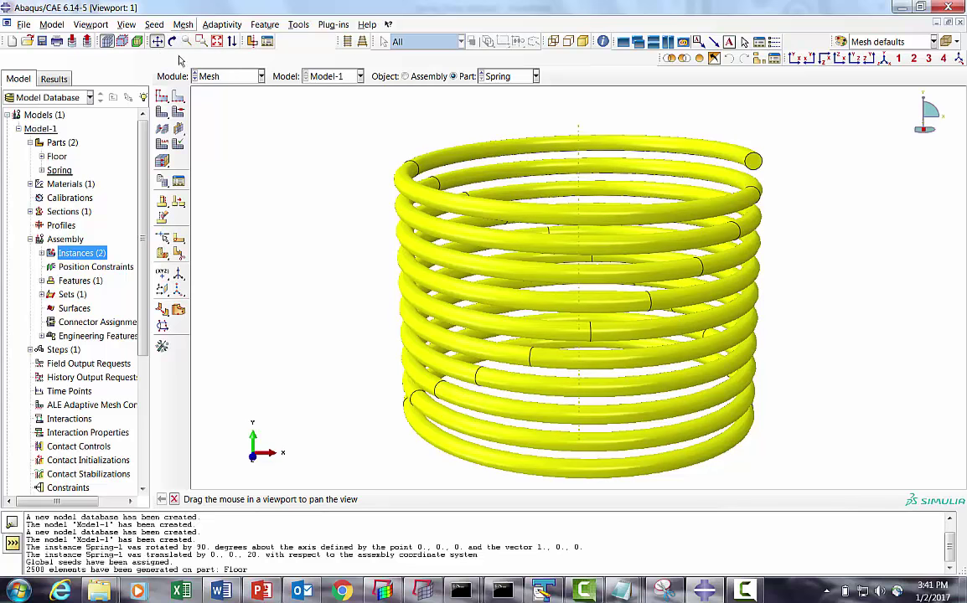
{"action": "left_click", "coordinate": [179, 114]}
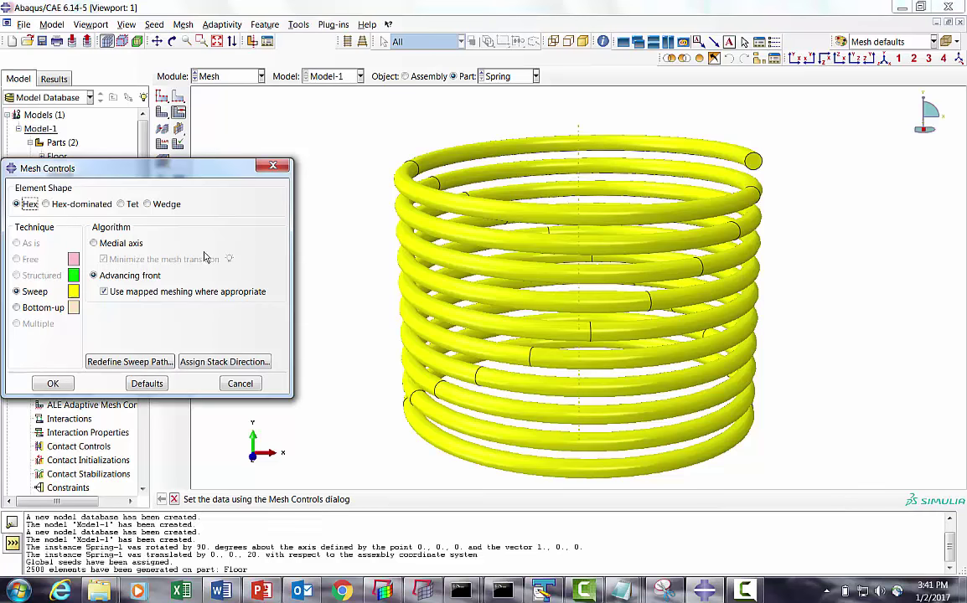
{"action": "left_click", "coordinate": [120, 242]}
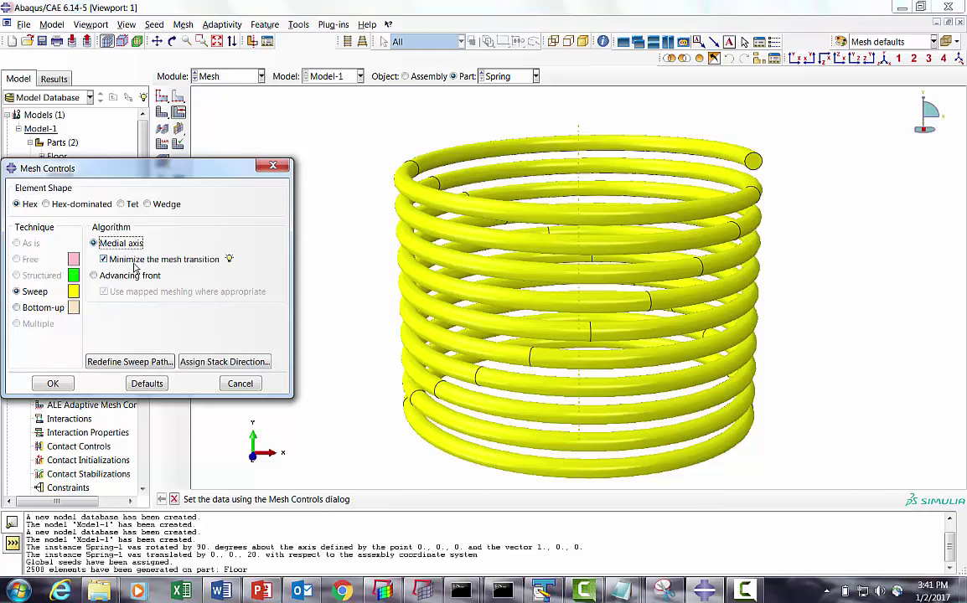
{"action": "left_click", "coordinate": [54, 384]}
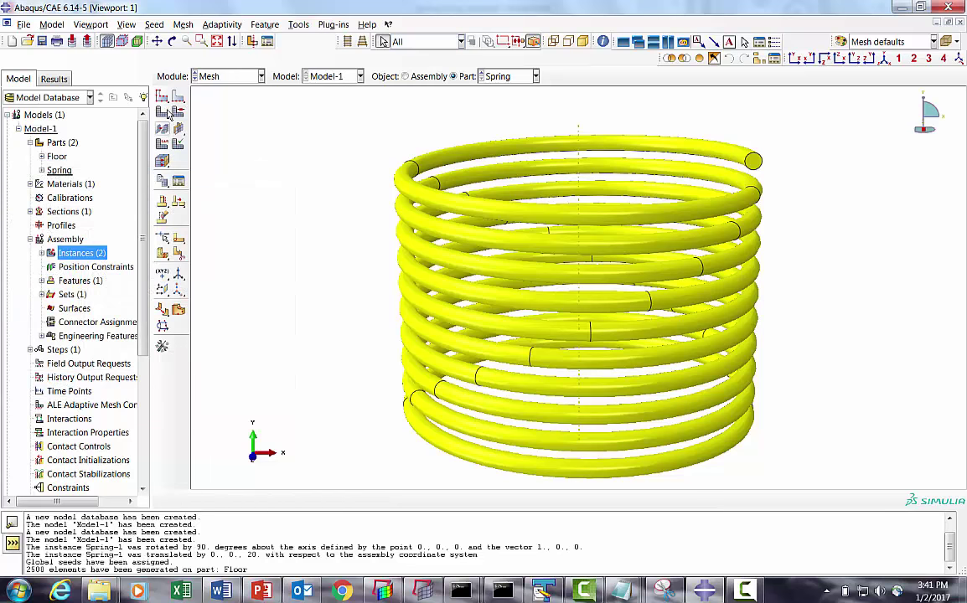
Step: Apply a global seed size of 15 to the Spring part
{"action": "left_click", "coordinate": [162, 97]}
{"action": "left_click_drag", "start_coordinate": [141, 118], "coordinate": [107, 118]}
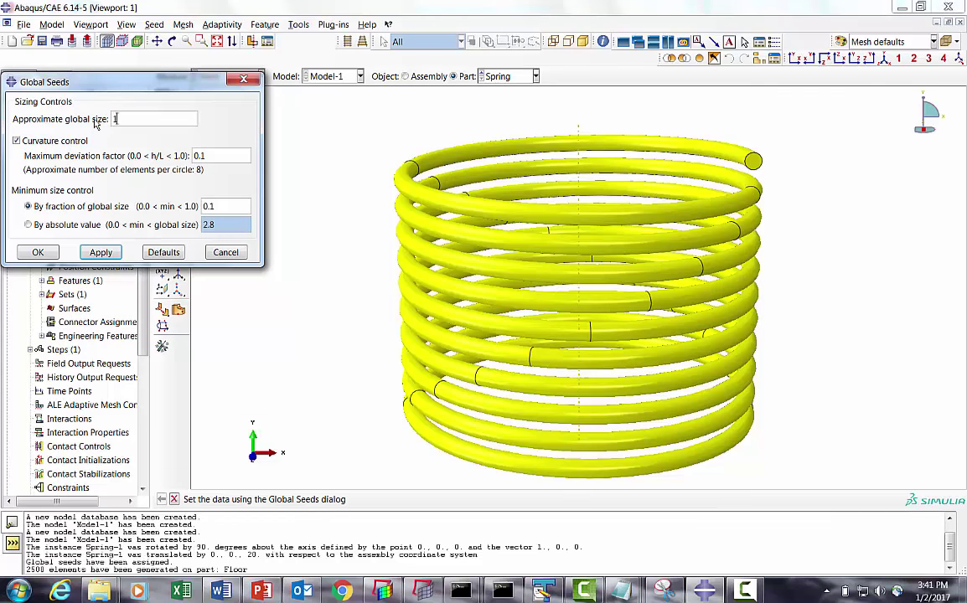
{"action": "left_click", "coordinate": [102, 253]}
Step: Assign explicit C3D8R reduced-integration brick elements to the whole spring
{"action": "left_click", "coordinate": [37, 250]}
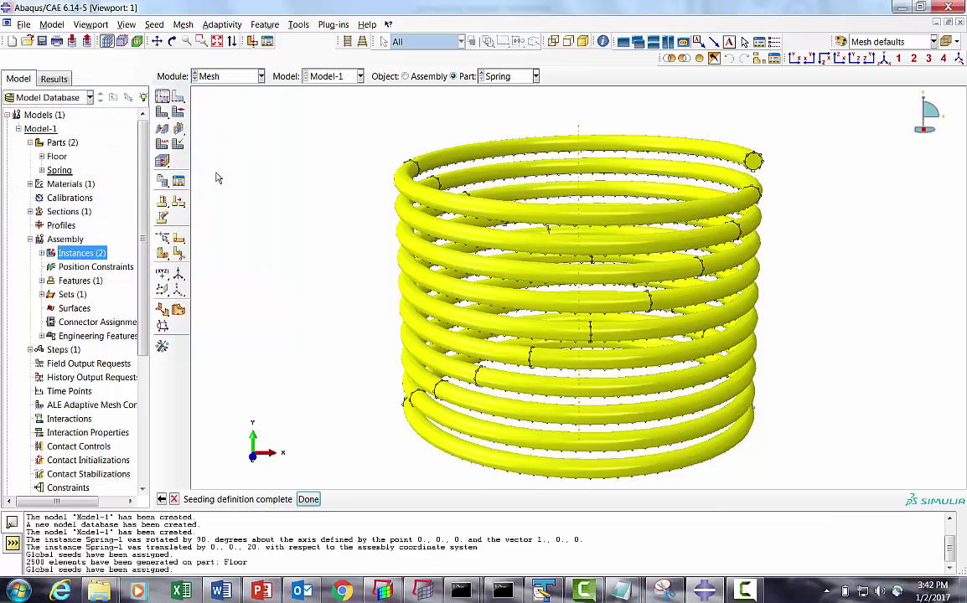
{"action": "left_click", "coordinate": [162, 112]}
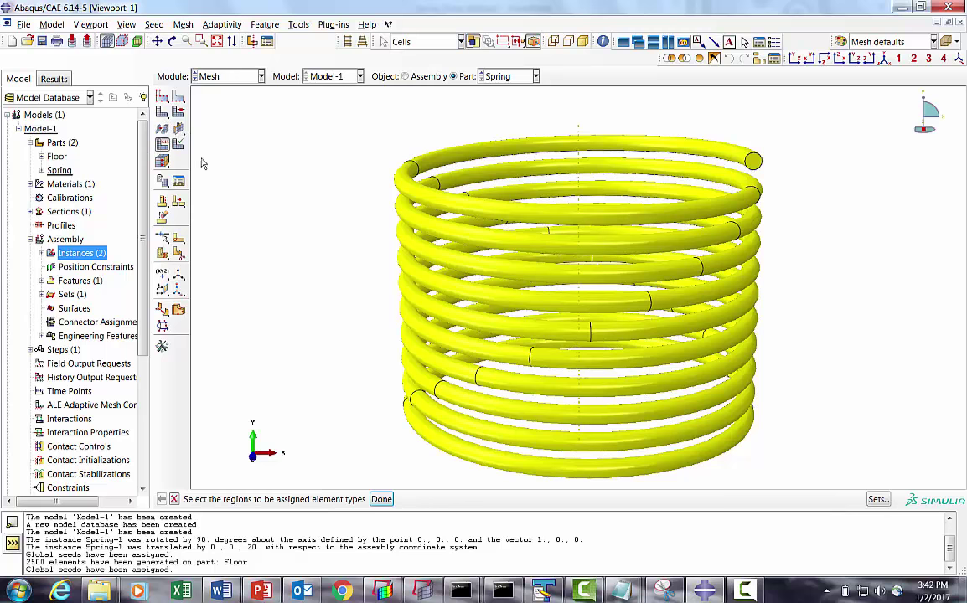
{"action": "left_click_drag", "start_coordinate": [331, 114], "coordinate": [805, 479]}
{"action": "middle_click", "coordinate": [340, 448]}
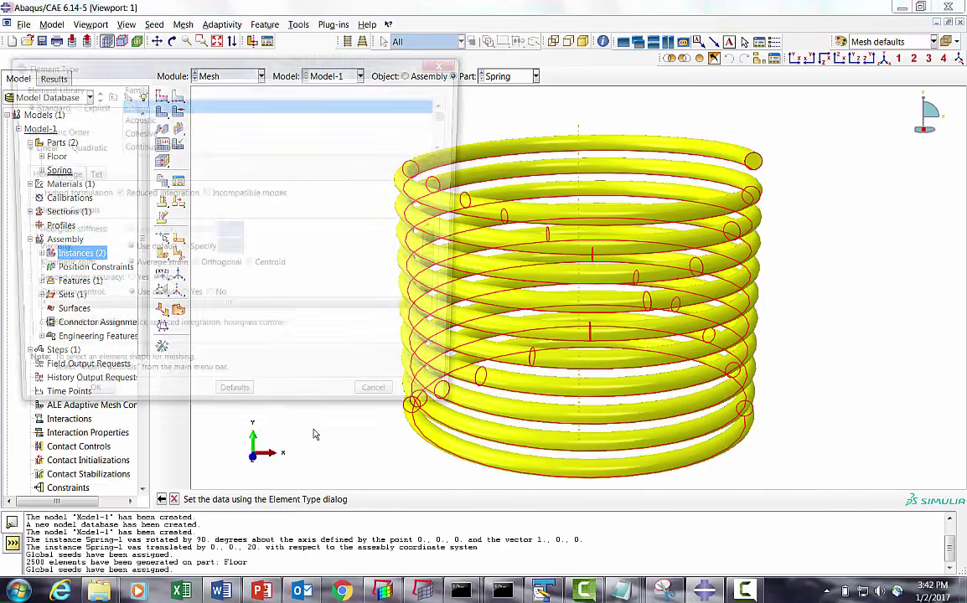
{"action": "left_click", "coordinate": [88, 104]}
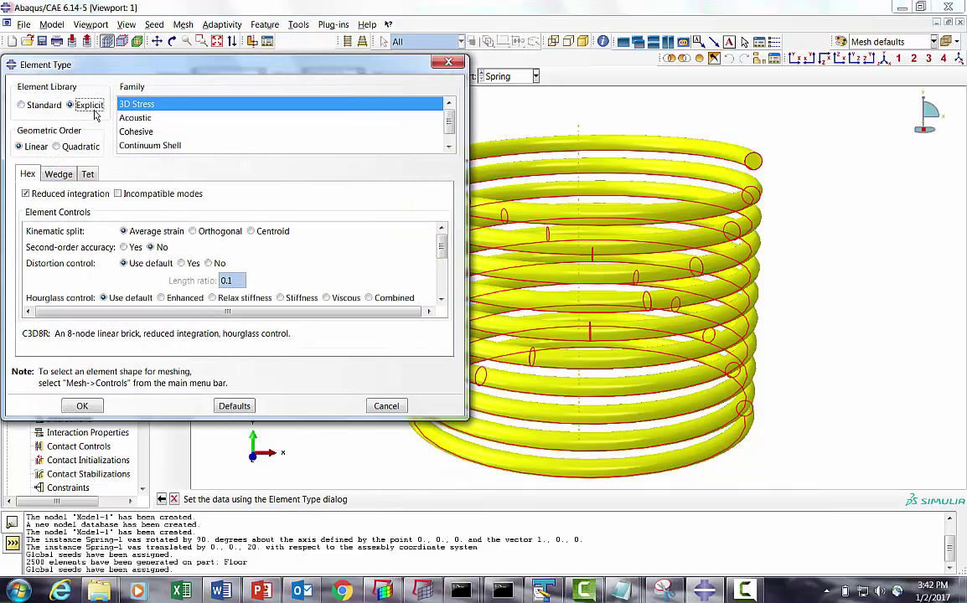
{"action": "left_click", "coordinate": [97, 407]}
Step: Mesh the Spring part and zoom into the coil's free end to inspect the mesh
{"action": "left_click", "coordinate": [163, 126]}
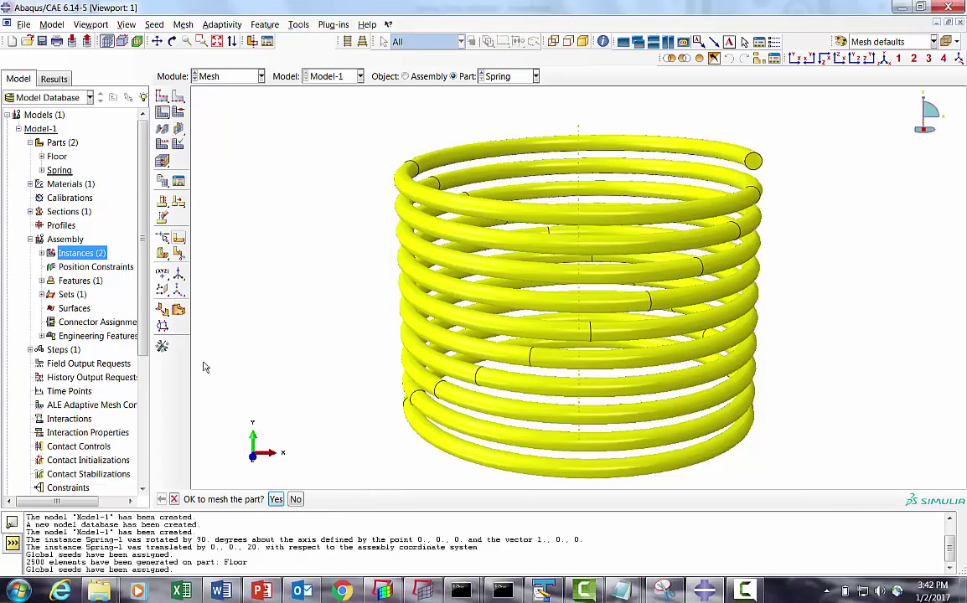
{"action": "left_click", "coordinate": [273, 499]}
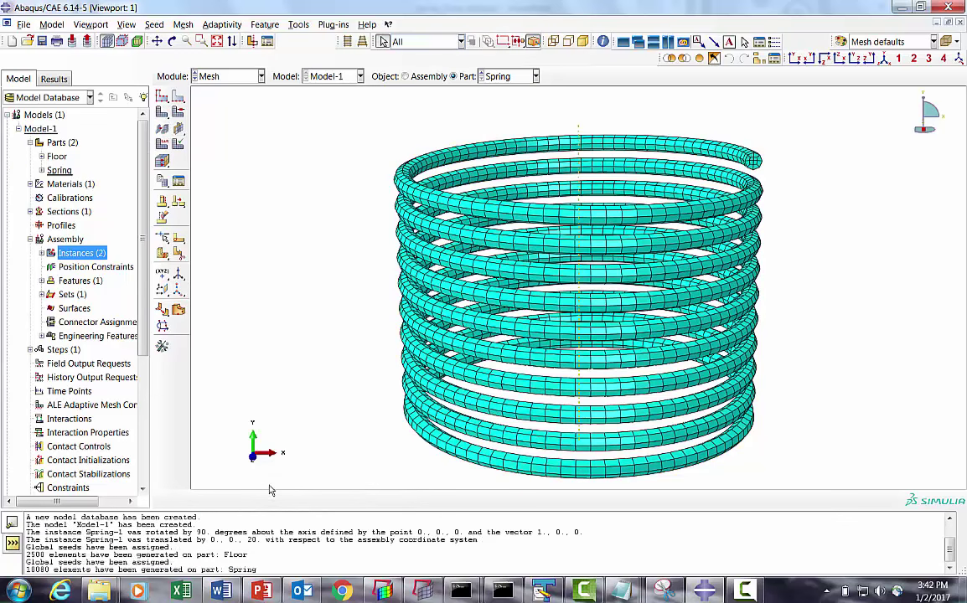
{"action": "left_click", "coordinate": [201, 41]}
{"action": "left_click_drag", "start_coordinate": [716, 119], "coordinate": [781, 184]}
{"action": "left_click", "coordinate": [199, 43]}
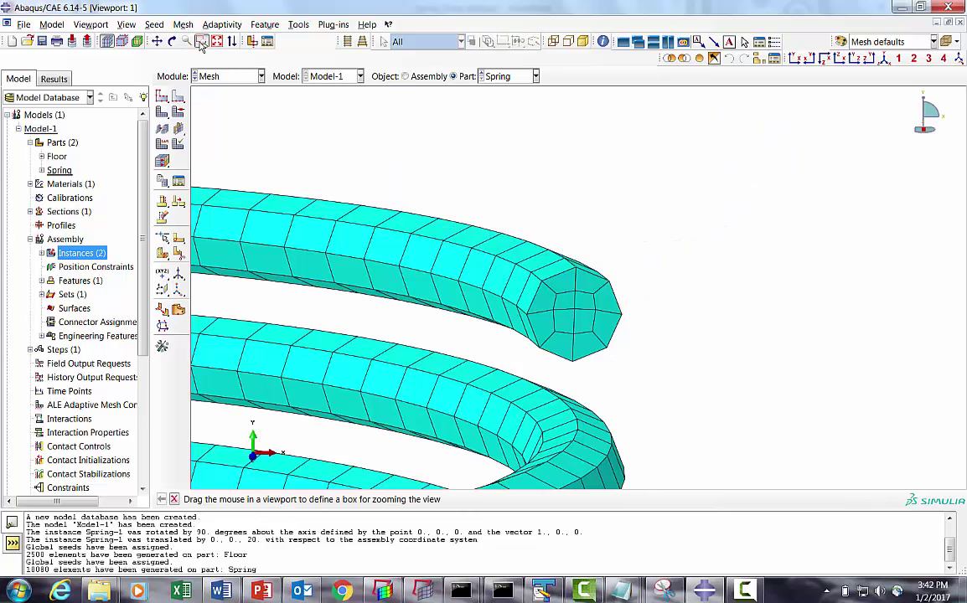
{"action": "left_click", "coordinate": [214, 44]}
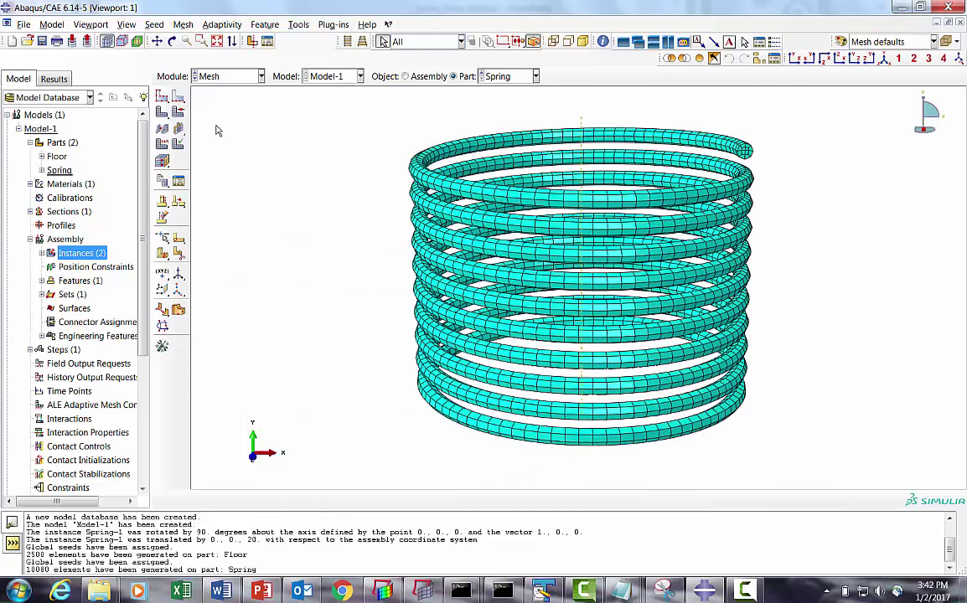
{"action": "left_click", "coordinate": [42, 170]}
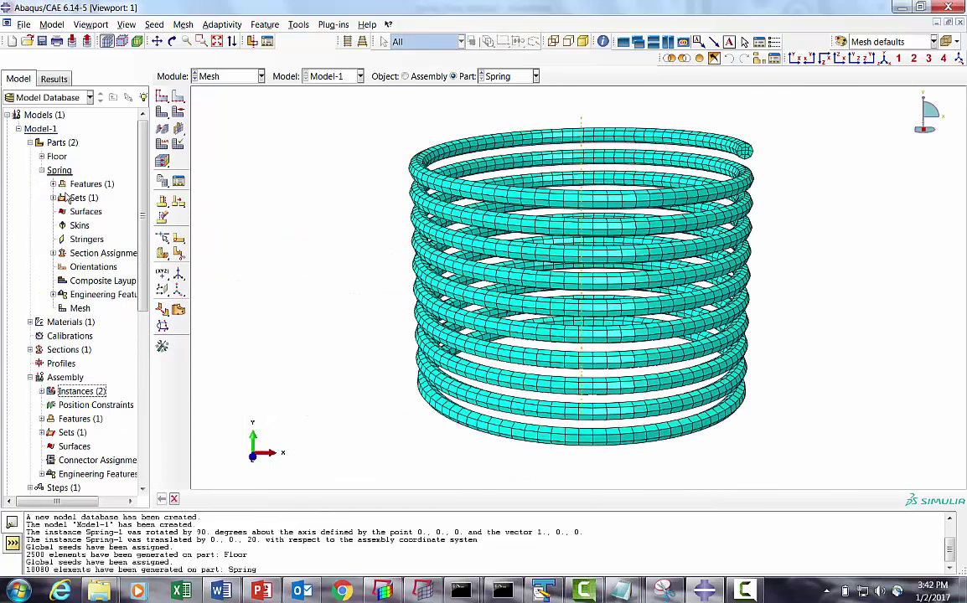
Step: Create node set Spring holding all 14297 coil nodes, then switch to the Load module
{"action": "right_click", "coordinate": [82, 198]}
{"action": "left_click", "coordinate": [84, 218]}
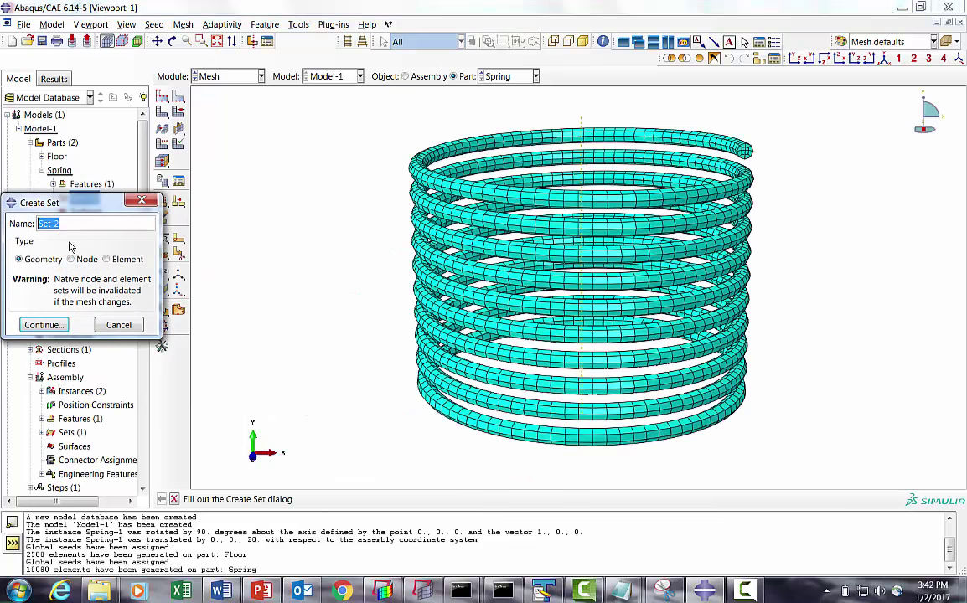
{"action": "left_click", "coordinate": [71, 259]}
{"action": "type", "text": "Spring"}
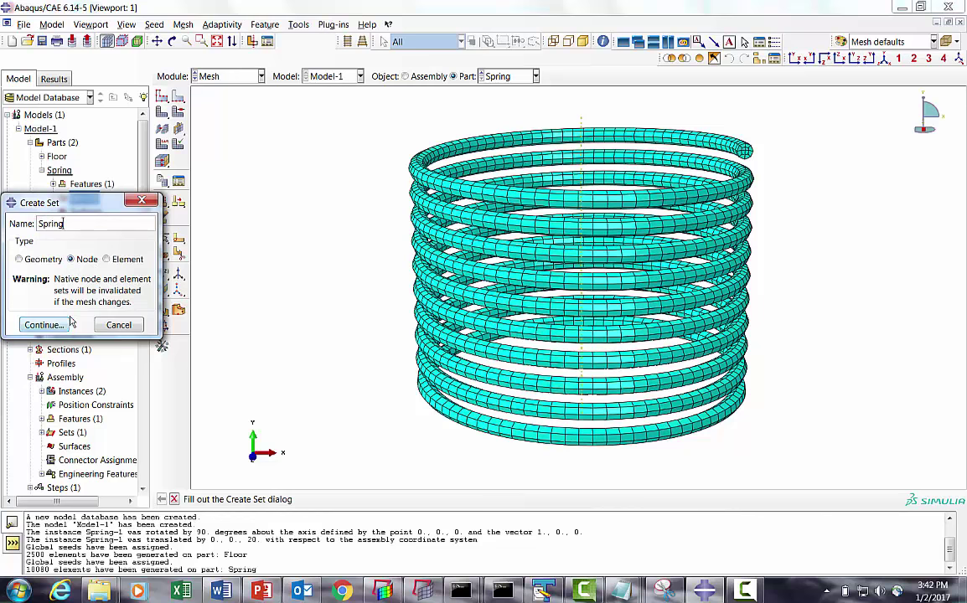
{"action": "left_click", "coordinate": [44, 324]}
{"action": "left_click_drag", "start_coordinate": [316, 88], "coordinate": [791, 461]}
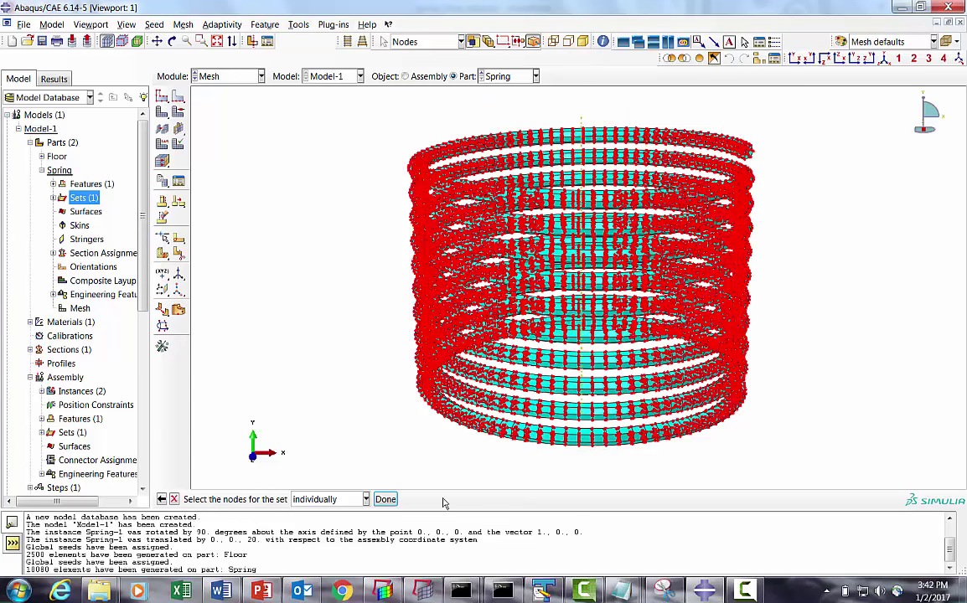
{"action": "left_click", "coordinate": [386, 499]}
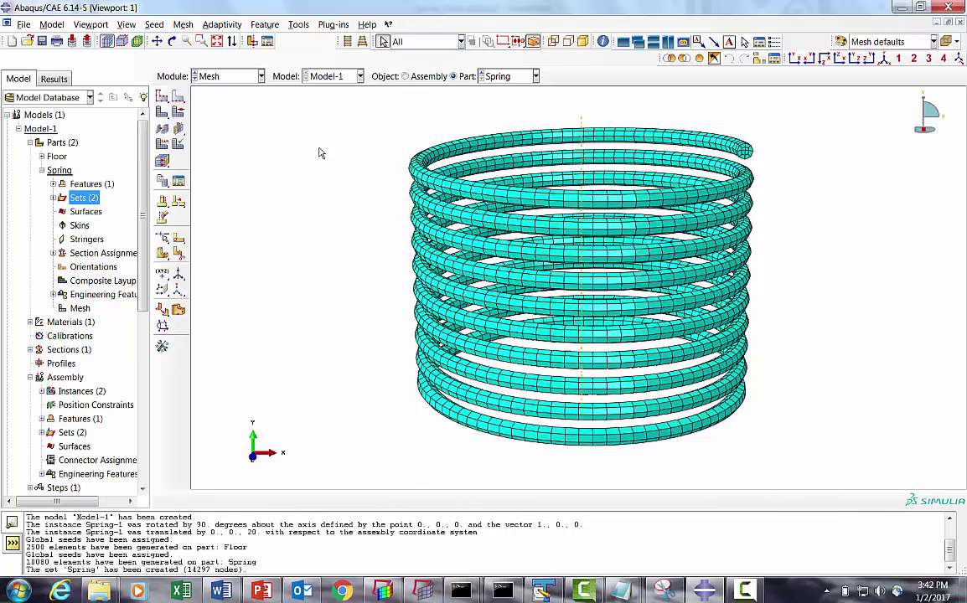
{"action": "left_click", "coordinate": [225, 77]}
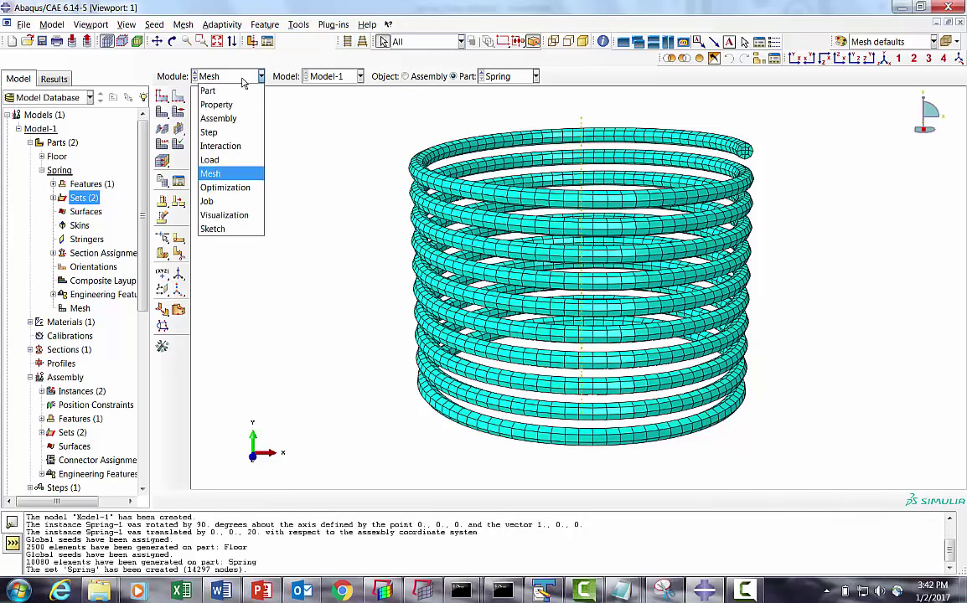
{"action": "left_click", "coordinate": [210, 159]}
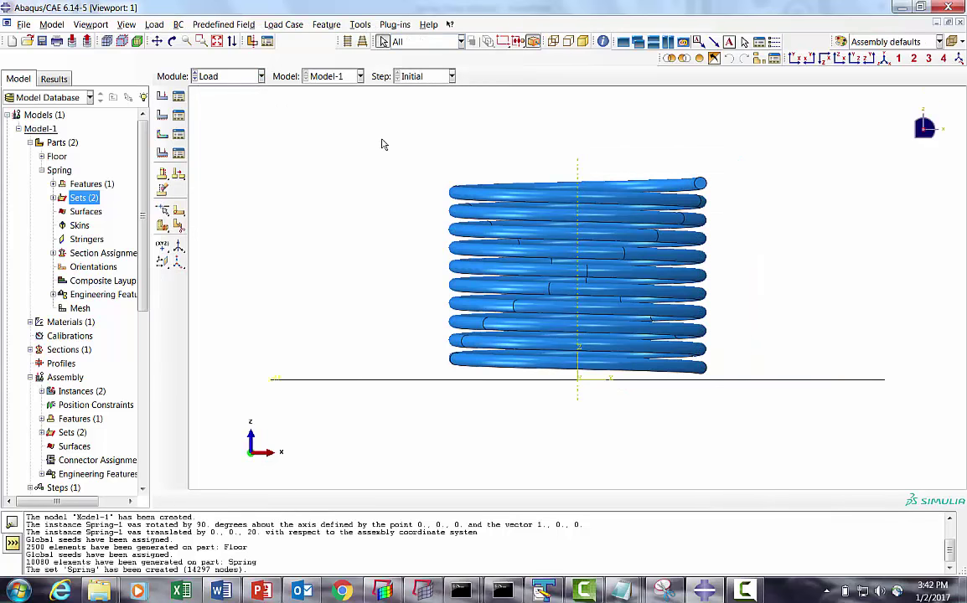
Step: Fix the Floor's reference point with encastre boundary condition BC-1 in the Initial step
{"action": "left_click", "coordinate": [178, 115]}
{"action": "left_click", "coordinate": [40, 278]}
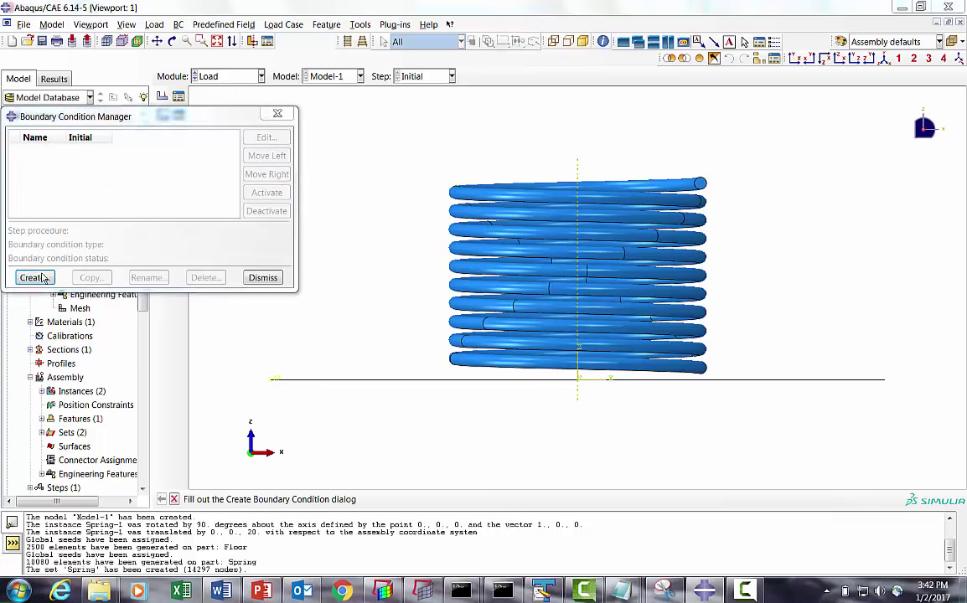
{"action": "left_click", "coordinate": [85, 356]}
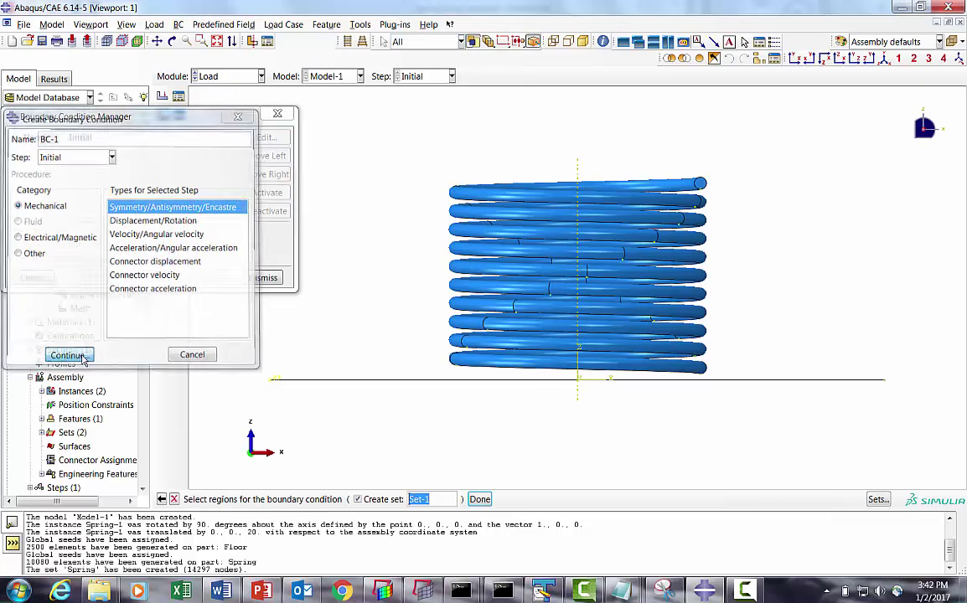
{"action": "left_click", "coordinate": [171, 41]}
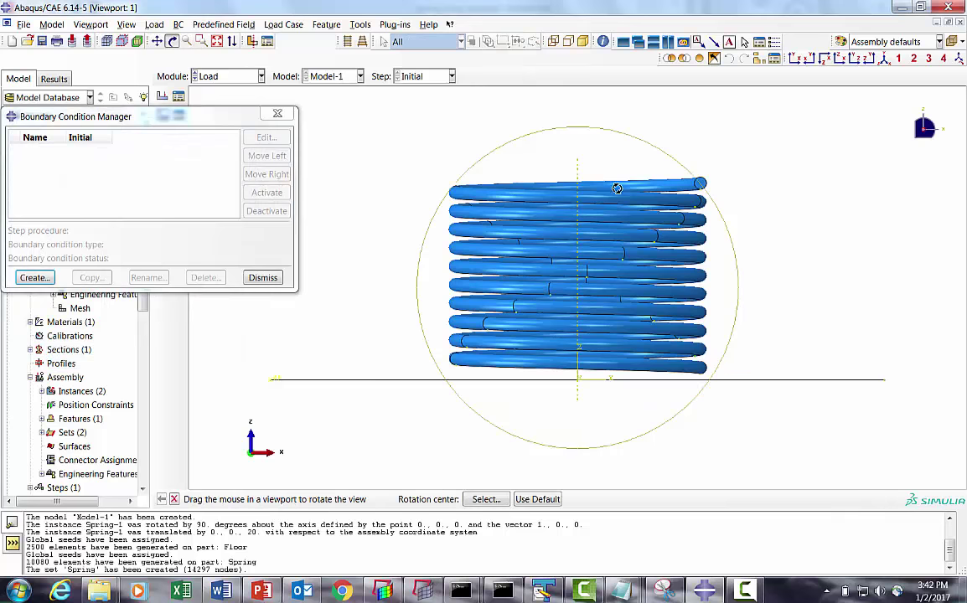
{"action": "left_click_drag", "start_coordinate": [616, 189], "coordinate": [457, 234]}
{"action": "left_click", "coordinate": [216, 41]}
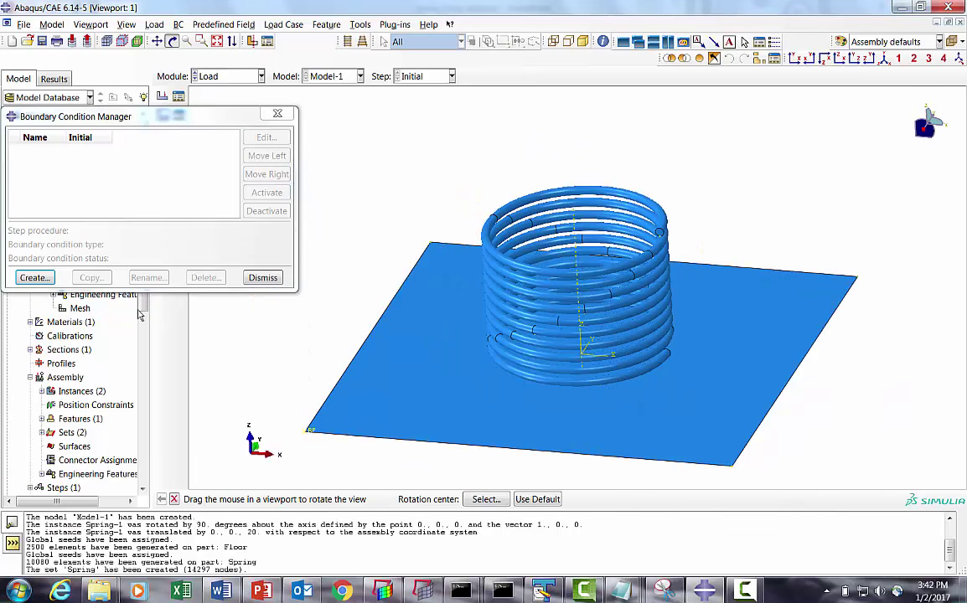
{"action": "left_click", "coordinate": [173, 499]}
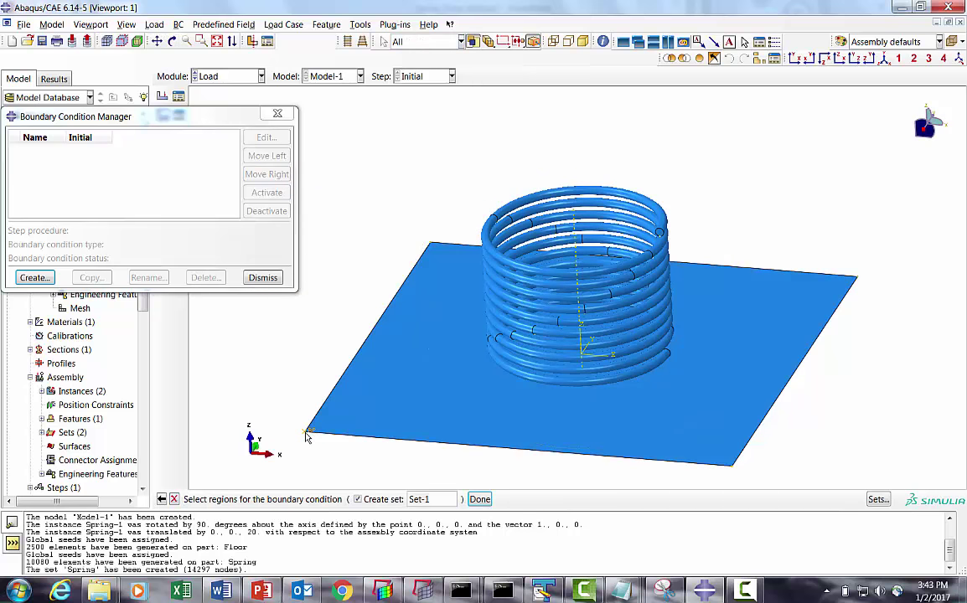
{"action": "left_click", "coordinate": [479, 499]}
{"action": "left_click", "coordinate": [57, 350]}
{"action": "left_click", "coordinate": [60, 369]}
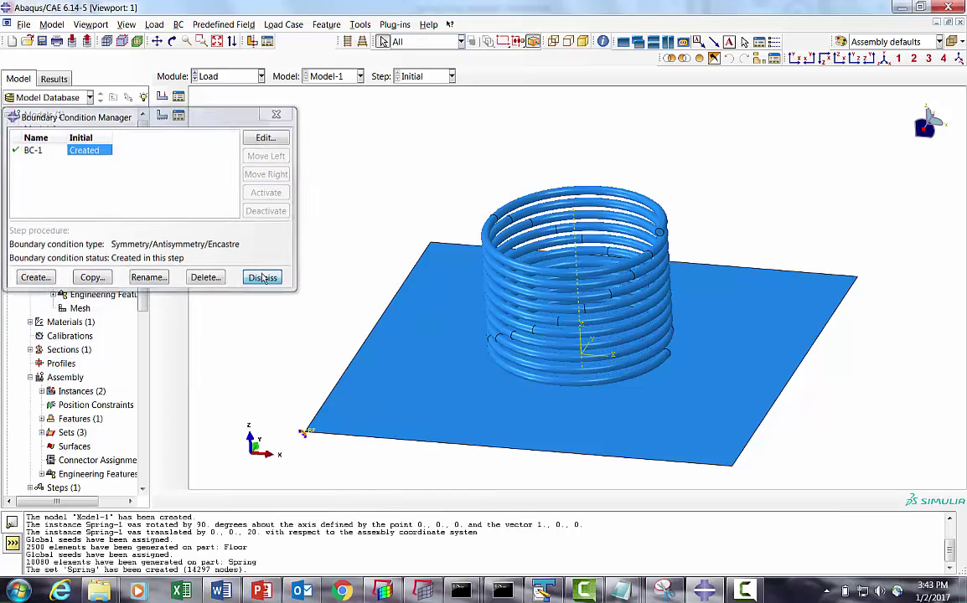
{"action": "left_click", "coordinate": [262, 277]}
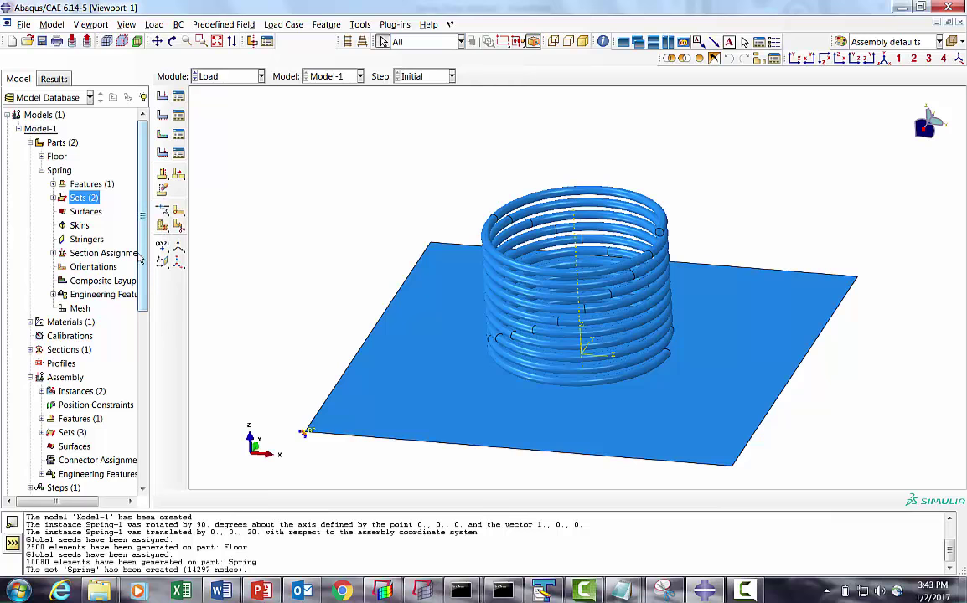
Step: Start a Velocity predefined field on the Spring-1.Spring node set
{"action": "scroll", "coordinate": [145, 289], "scroll_direction": "down", "scroll_amount": 2}
{"action": "scroll", "coordinate": [147, 303], "scroll_direction": "down", "scroll_amount": 1}
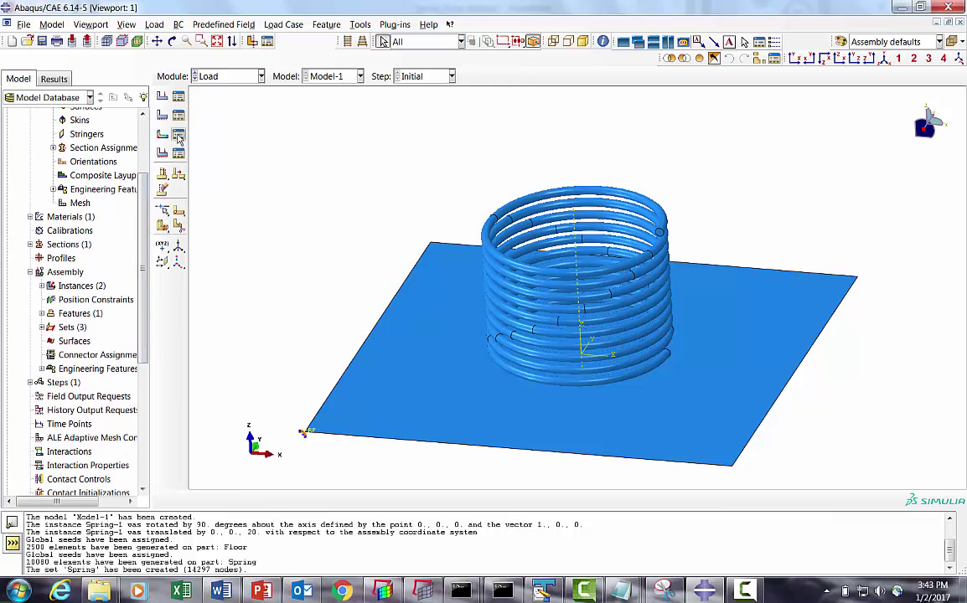
{"action": "left_click", "coordinate": [178, 139]}
{"action": "left_click", "coordinate": [32, 265]}
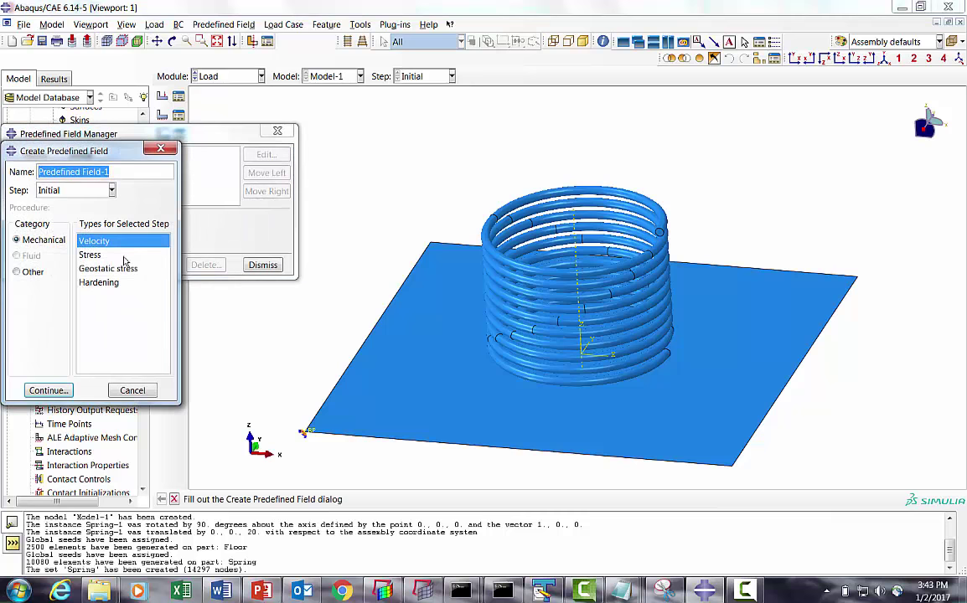
{"action": "left_click", "coordinate": [42, 390]}
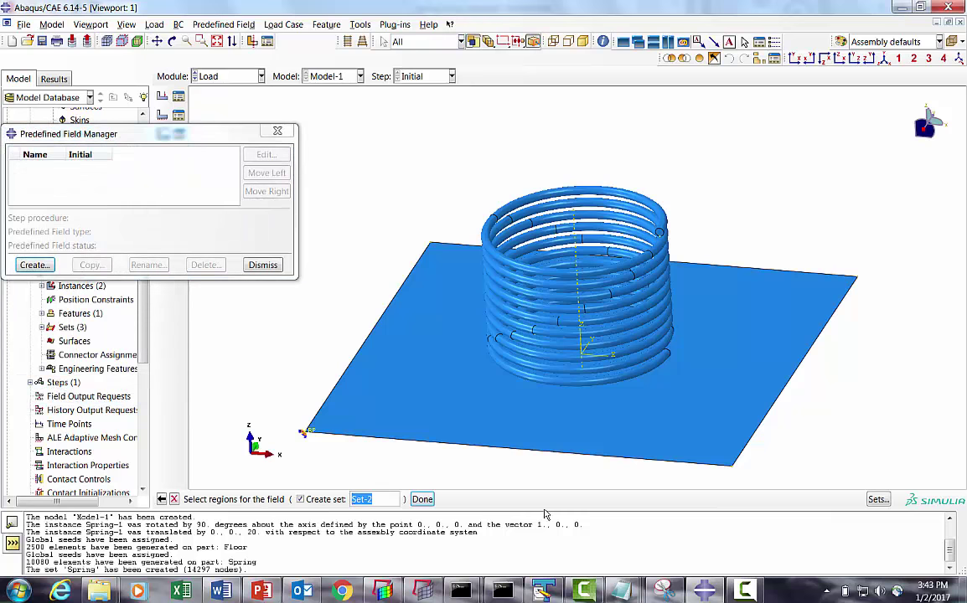
{"action": "left_click", "coordinate": [877, 499]}
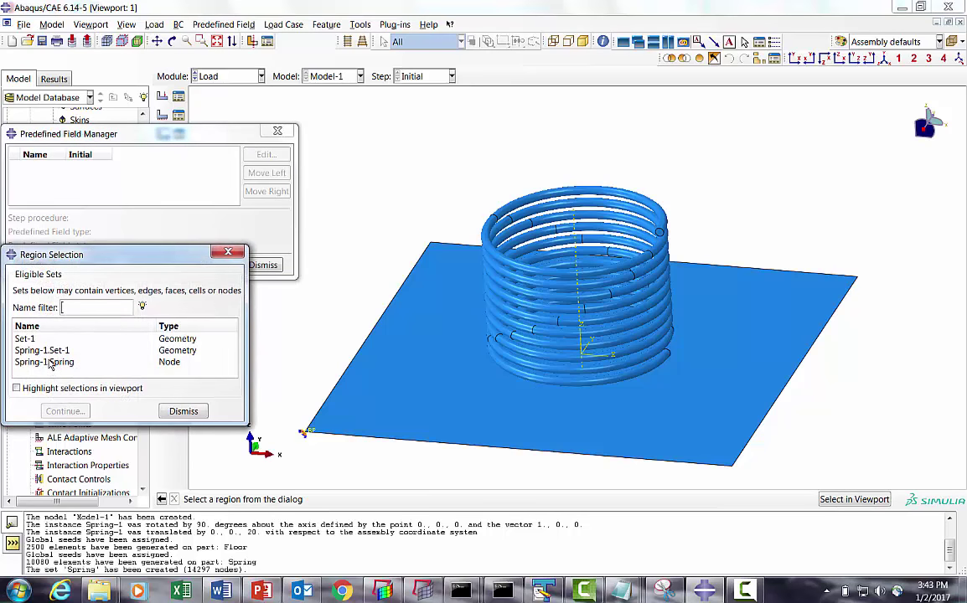
{"action": "left_click", "coordinate": [52, 362]}
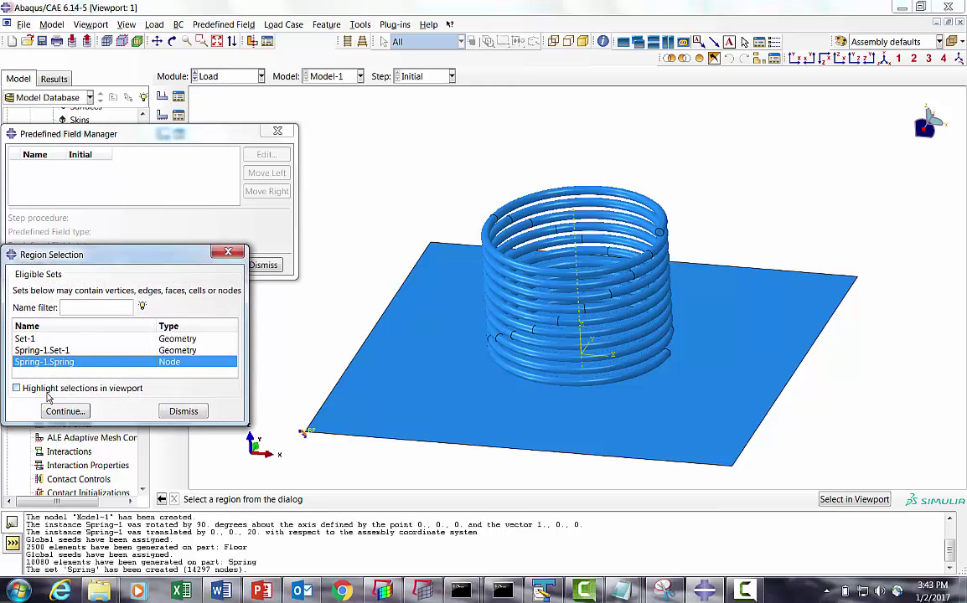
{"action": "left_click", "coordinate": [42, 390]}
{"action": "left_click", "coordinate": [58, 410]}
Step: Set the initial velocity to V1 = 0, V2 = 0, V3 = -9.9e03
{"action": "left_click", "coordinate": [48, 294]}
{"action": "type", "text": "0"}
{"action": "left_click", "coordinate": [37, 312]}
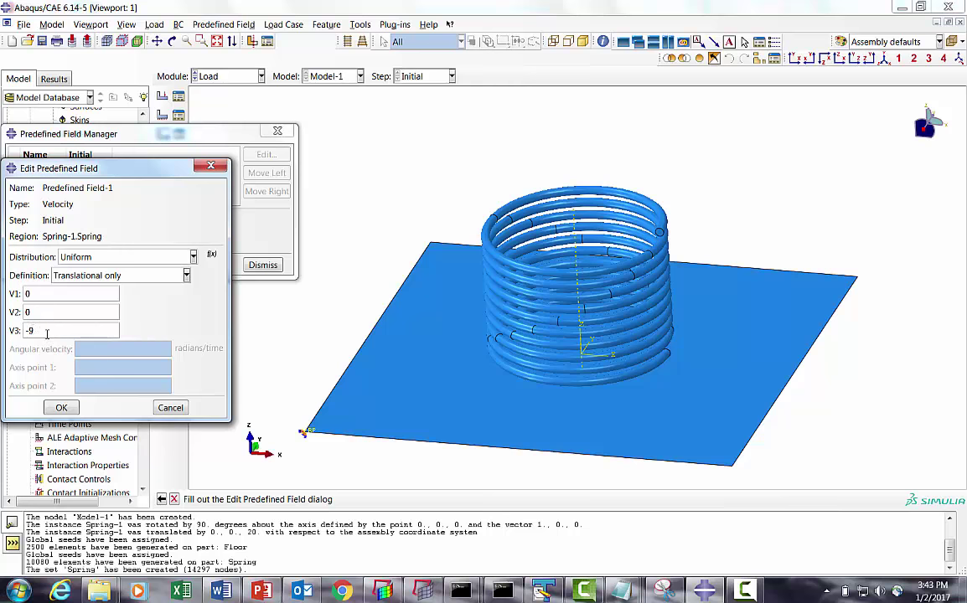
{"action": "left_click", "coordinate": [46, 332]}
{"action": "type", "text": "-9.9e03"}
{"action": "left_click", "coordinate": [61, 407]}
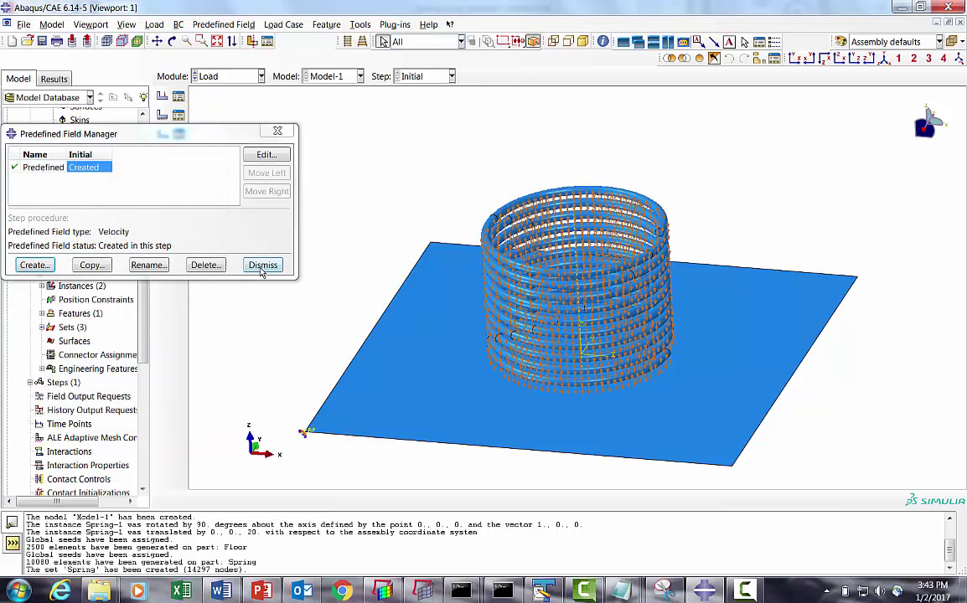
{"action": "left_click", "coordinate": [263, 265]}
Step: Locate Interaction Properties in the model tree to begin a new contact property
{"action": "scroll", "coordinate": [144, 352], "scroll_direction": "down", "scroll_amount": 1}
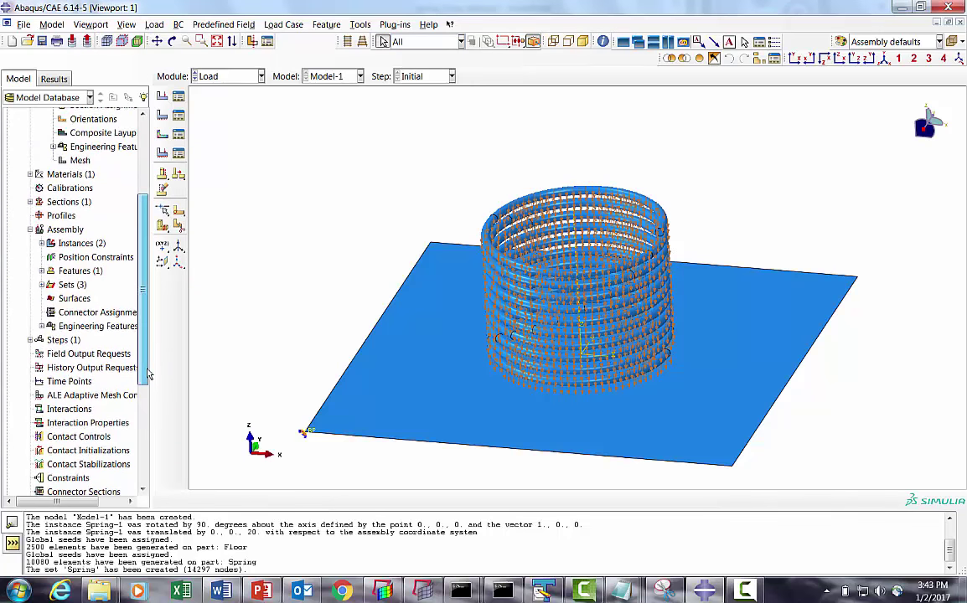
{"action": "scroll", "coordinate": [148, 374], "scroll_direction": "down", "scroll_amount": 1}
{"action": "left_click", "coordinate": [96, 399]}
{"action": "right_click", "coordinate": [102, 399]}
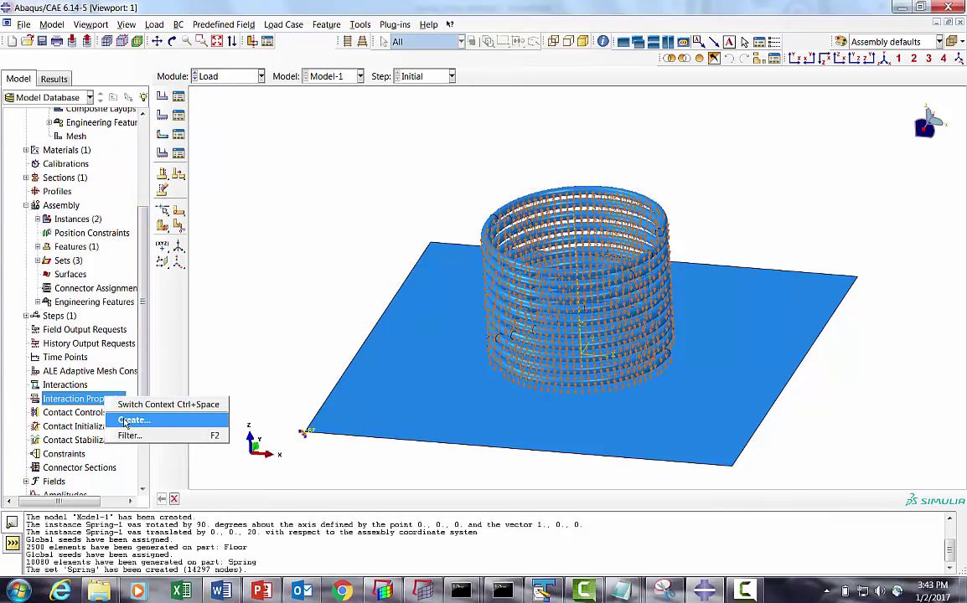
Step: Create contact property IntProp-1 with penalty tangential friction, coefficient 0.3
{"action": "left_click", "coordinate": [127, 421]}
{"action": "left_click", "coordinate": [67, 265]}
{"action": "left_click", "coordinate": [38, 194]}
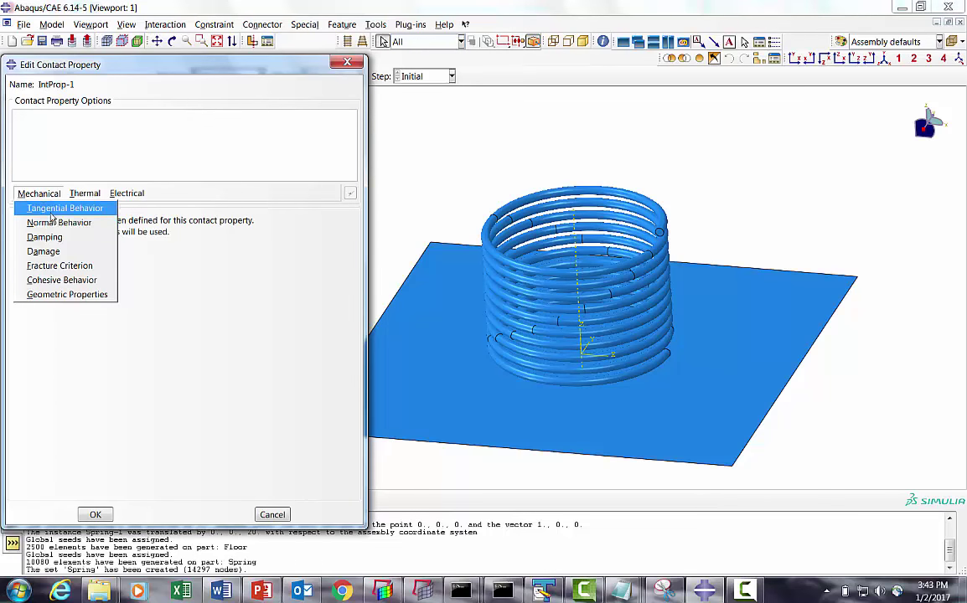
{"action": "left_click", "coordinate": [46, 208]}
{"action": "left_click", "coordinate": [126, 234]}
{"action": "left_click", "coordinate": [118, 264]}
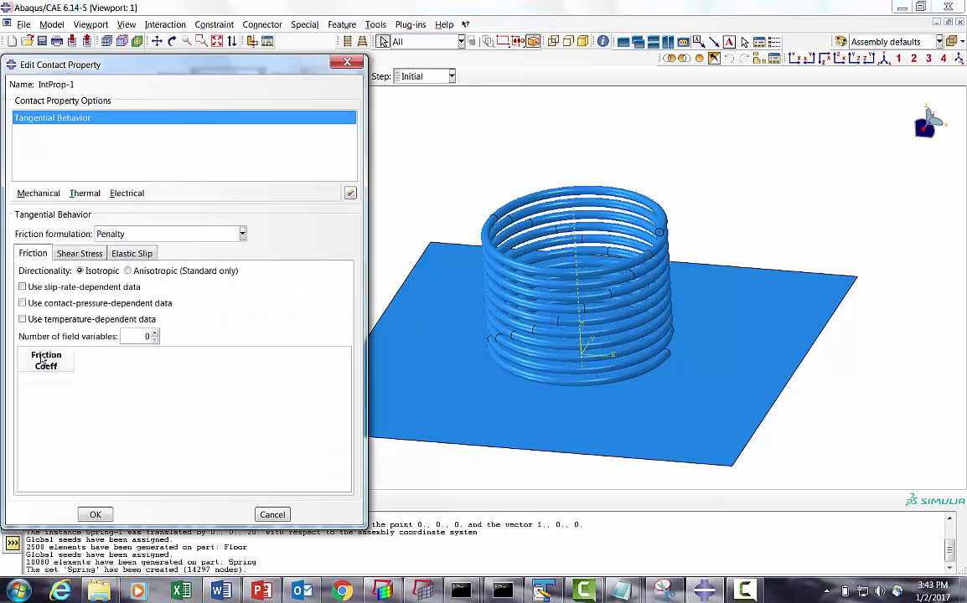
{"action": "left_click", "coordinate": [43, 378]}
{"action": "left_click", "coordinate": [95, 514]}
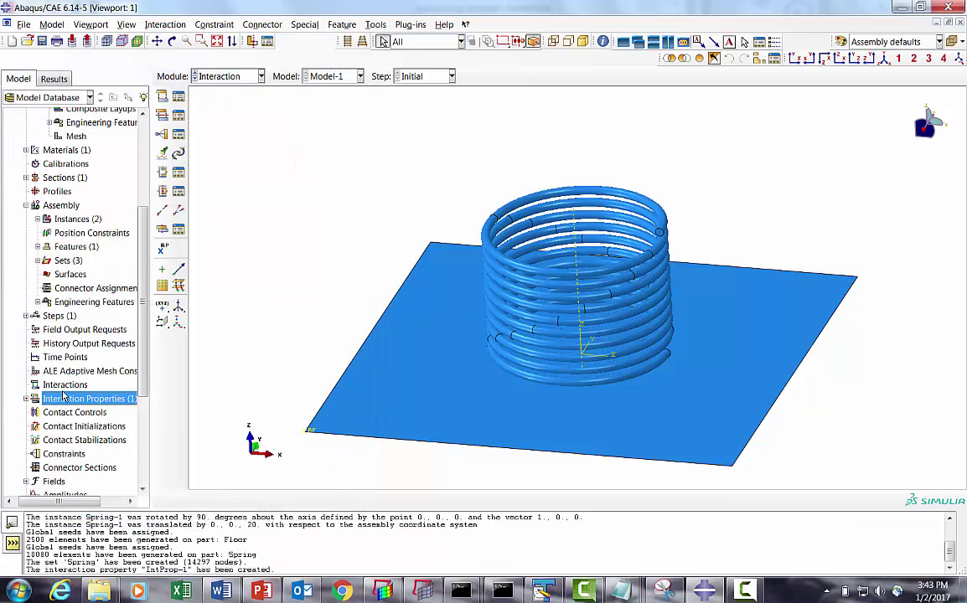
Step: Create explicit general contact interaction Int-1 using IntProp-1 as the global property
{"action": "right_click", "coordinate": [65, 387]}
{"action": "left_click", "coordinate": [84, 437]}
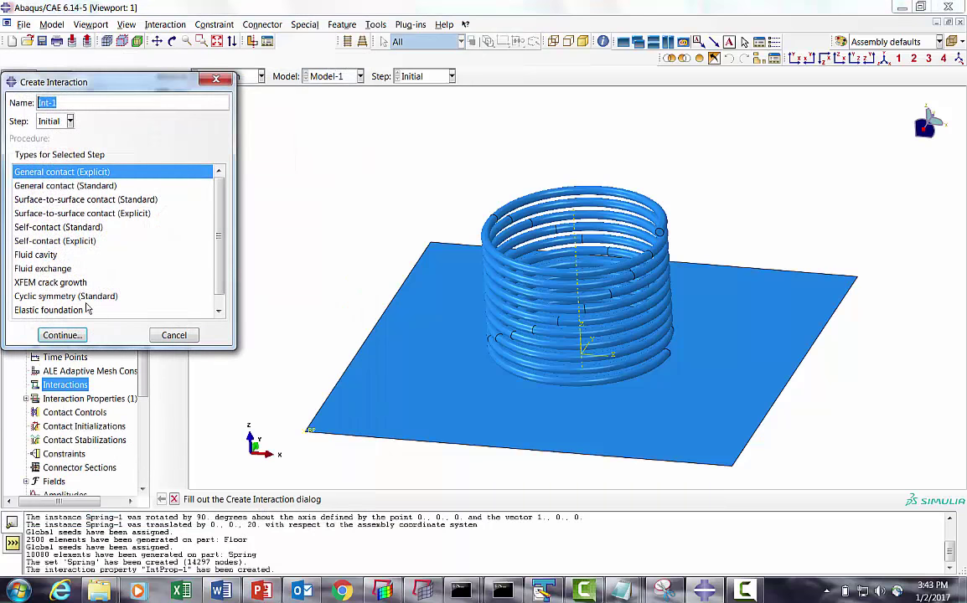
{"action": "left_click", "coordinate": [61, 335]}
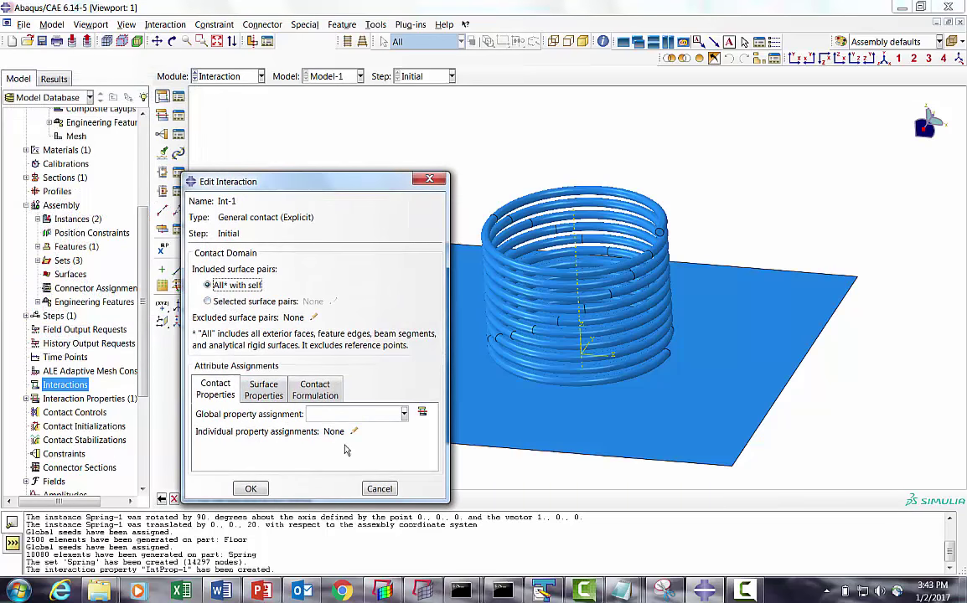
{"action": "left_click", "coordinate": [356, 413]}
{"action": "left_click", "coordinate": [324, 428]}
{"action": "left_click", "coordinate": [251, 489]}
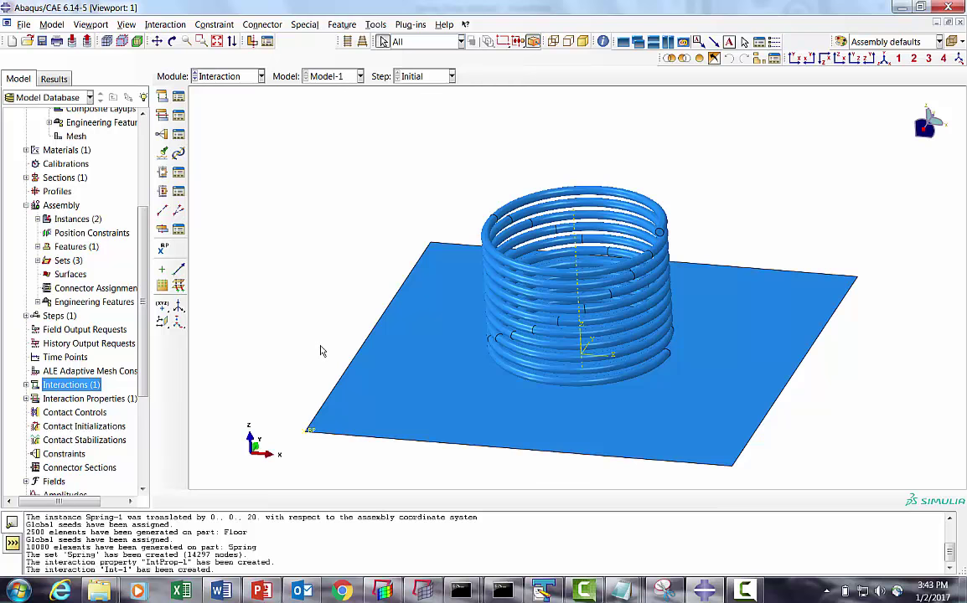
Step: In the Step module, create a Dynamic, Explicit step named Spring_Drop
{"action": "left_click", "coordinate": [230, 76]}
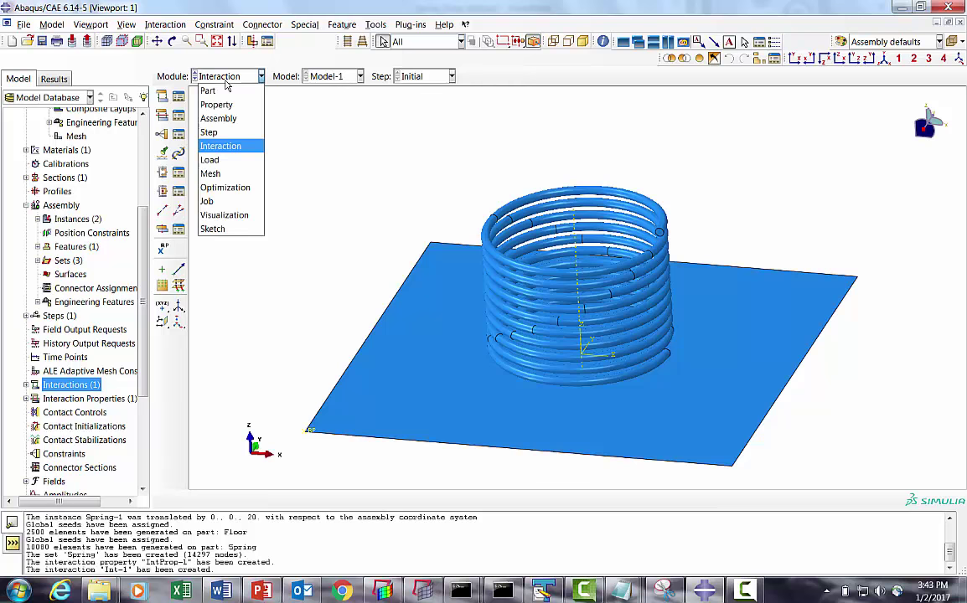
{"action": "left_click", "coordinate": [194, 133]}
{"action": "left_click", "coordinate": [178, 97]}
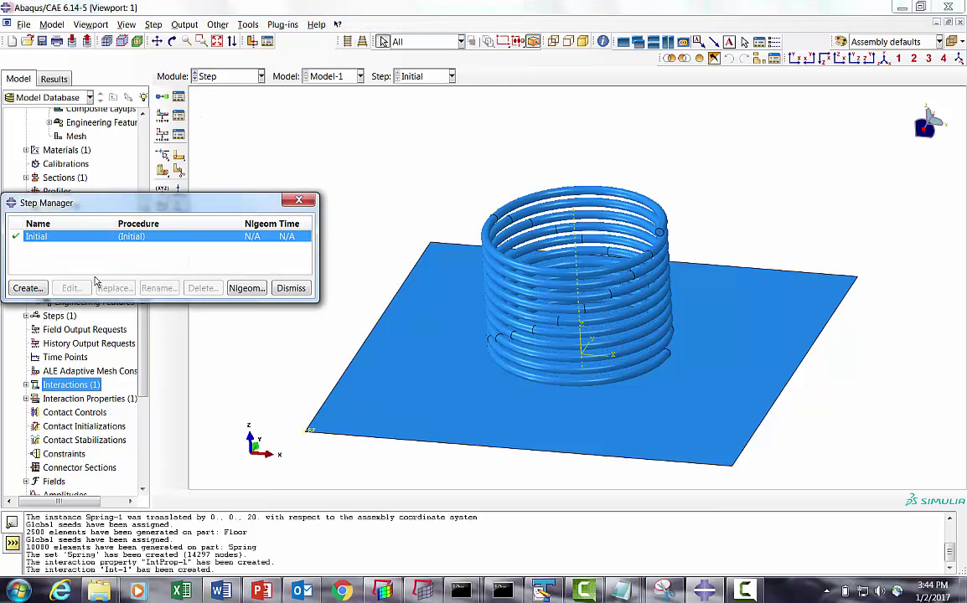
{"action": "left_click", "coordinate": [23, 287]}
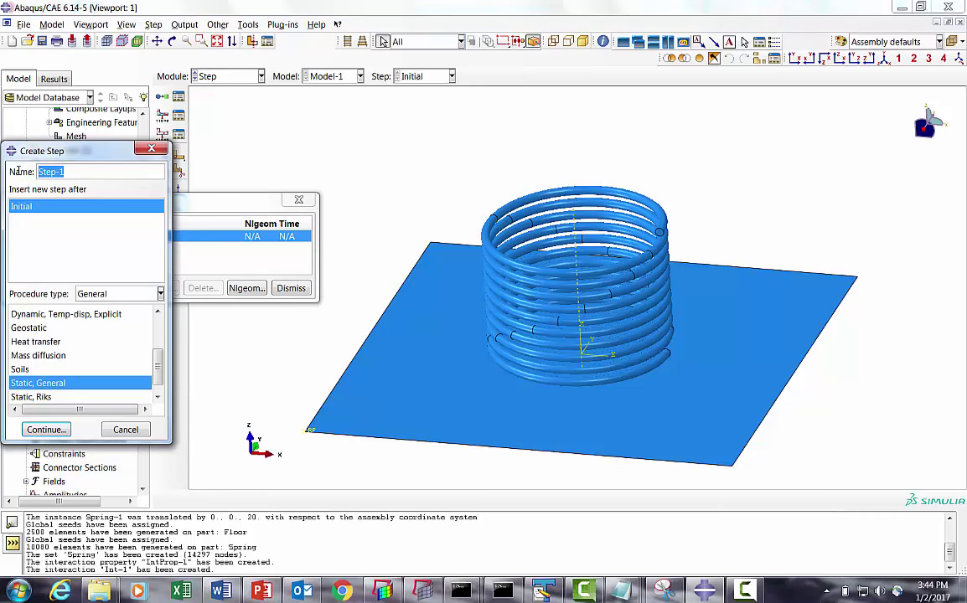
{"action": "type", "text": "Spring_Drop"}
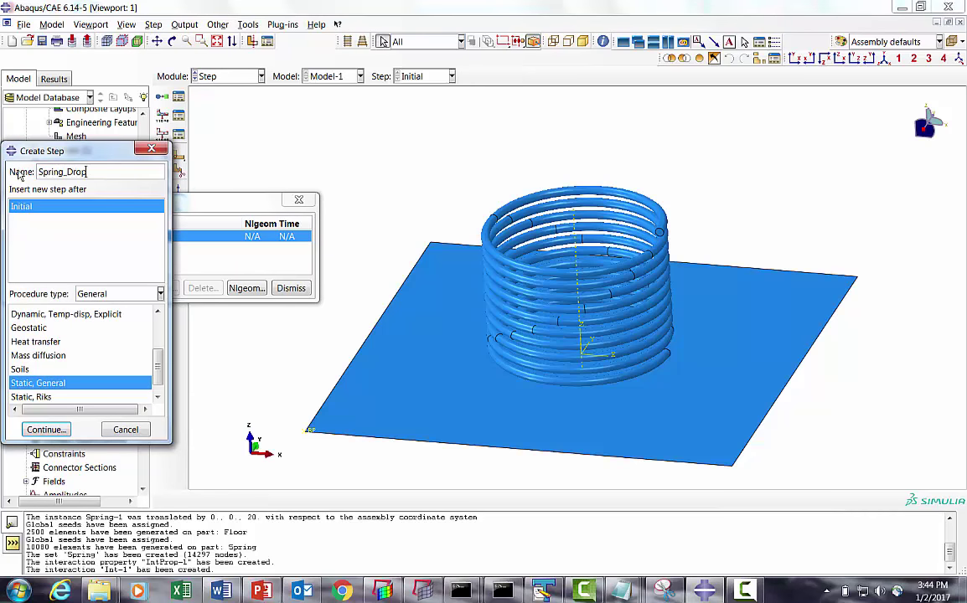
{"action": "scroll", "coordinate": [142, 335], "scroll_direction": "up", "scroll_amount": 2}
{"action": "left_click", "coordinate": [71, 379]}
{"action": "left_click", "coordinate": [51, 366]}
{"action": "left_click", "coordinate": [46, 429]}
Step: Set the step time period to 0.1 and description to 'Spring_Free'
{"action": "left_click_drag", "start_coordinate": [73, 259], "coordinate": [57, 260]}
{"action": "type", "text": "0.1"}
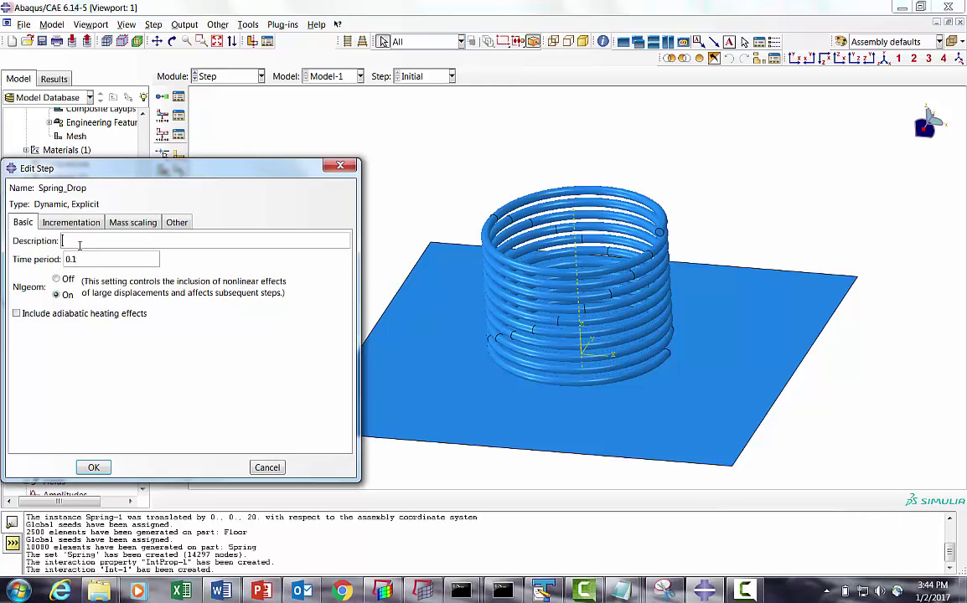
{"action": "left_click", "coordinate": [79, 242]}
{"action": "type", "text": "Spring_Free_Fall"}
Step: Add whole-model mass scaling with a 1e-06 target time increment and save the step
{"action": "left_click", "coordinate": [128, 222]}
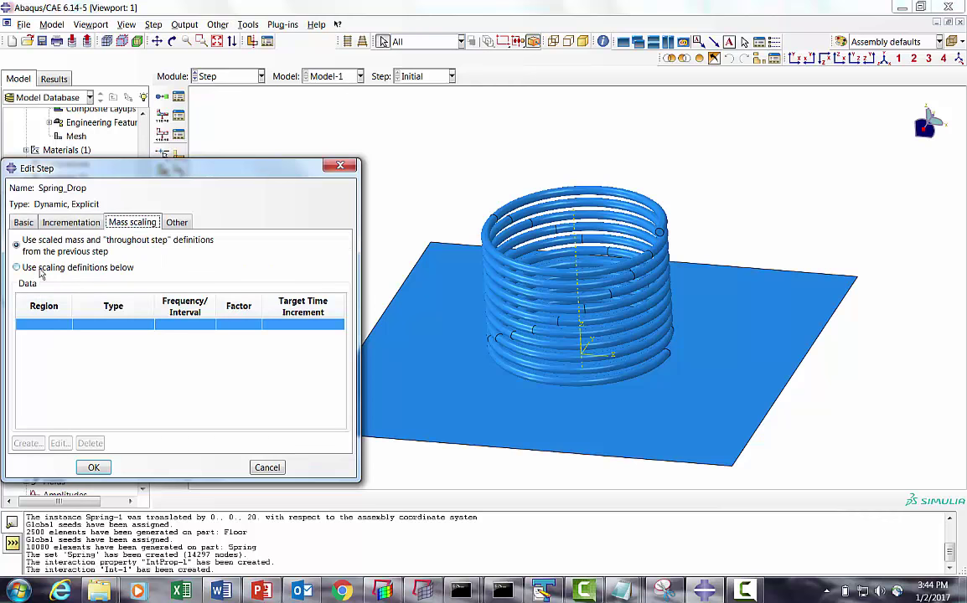
{"action": "left_click", "coordinate": [40, 270]}
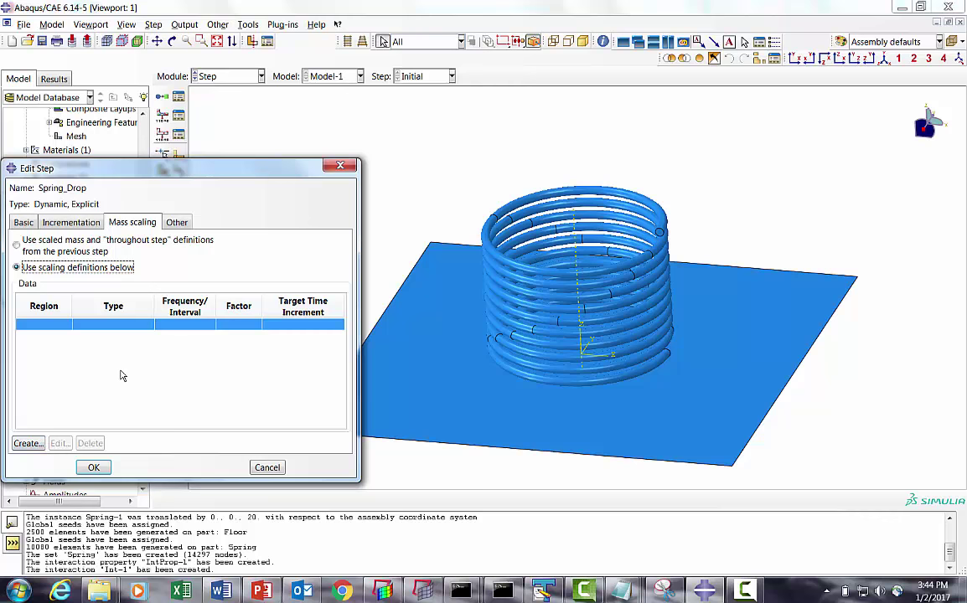
{"action": "left_click", "coordinate": [26, 443]}
{"action": "left_click", "coordinate": [488, 246]}
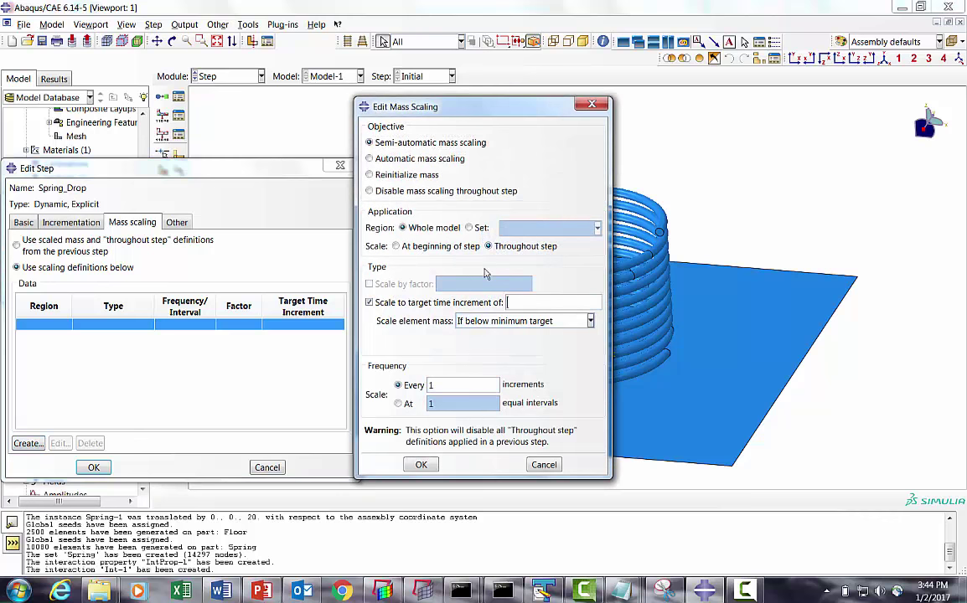
{"action": "left_click", "coordinate": [525, 301]}
{"action": "type", "text": "1e-06"}
{"action": "left_click", "coordinate": [409, 465]}
{"action": "left_click", "coordinate": [93, 467]}
{"action": "left_click", "coordinate": [290, 288]}
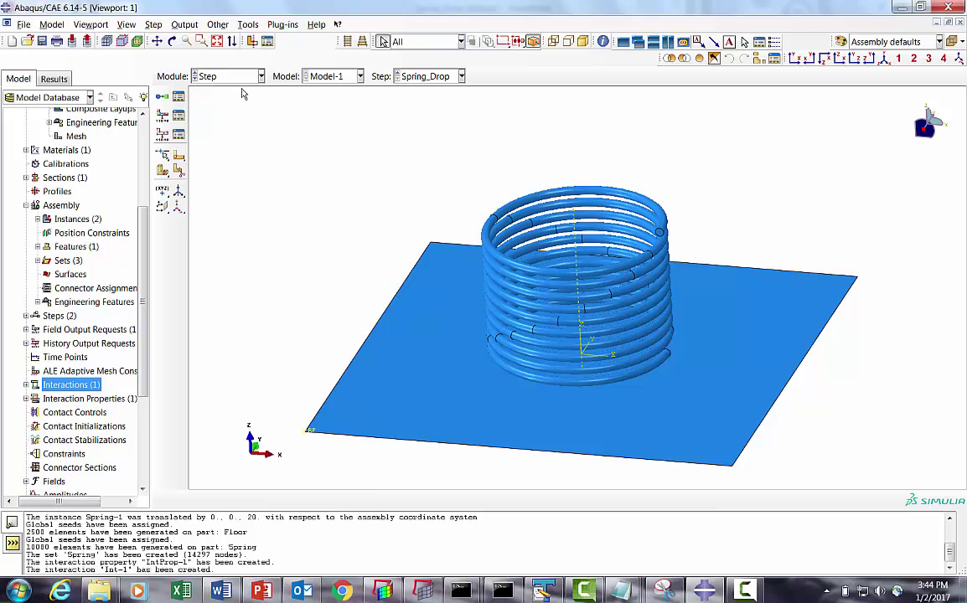
Step: Create a whole-model Gravity load named Gravity, -9810 along component 3, in Spring_Drop
{"action": "left_click", "coordinate": [219, 76]}
{"action": "left_click", "coordinate": [213, 160]}
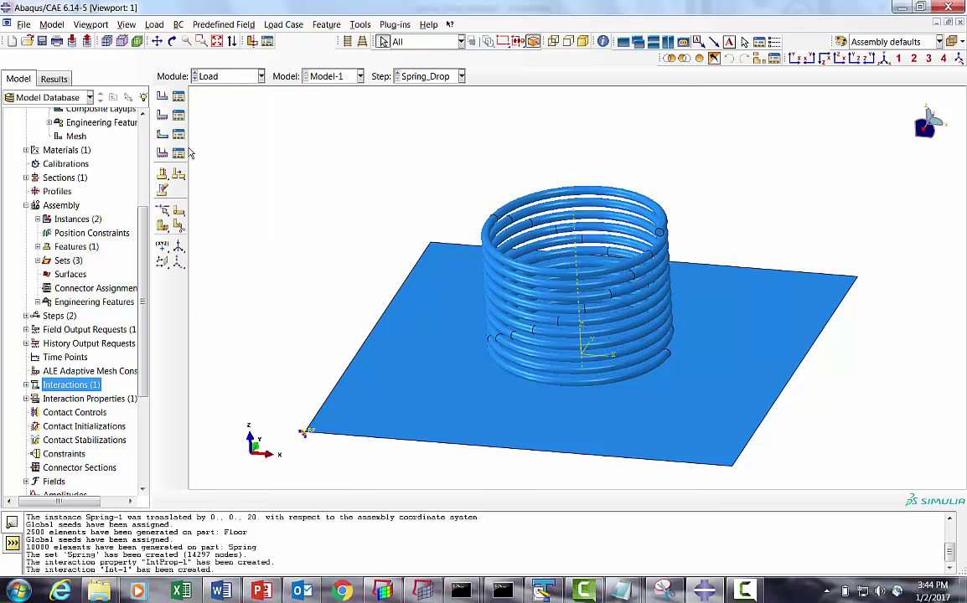
{"action": "left_click", "coordinate": [165, 96]}
{"action": "left_click", "coordinate": [35, 260]}
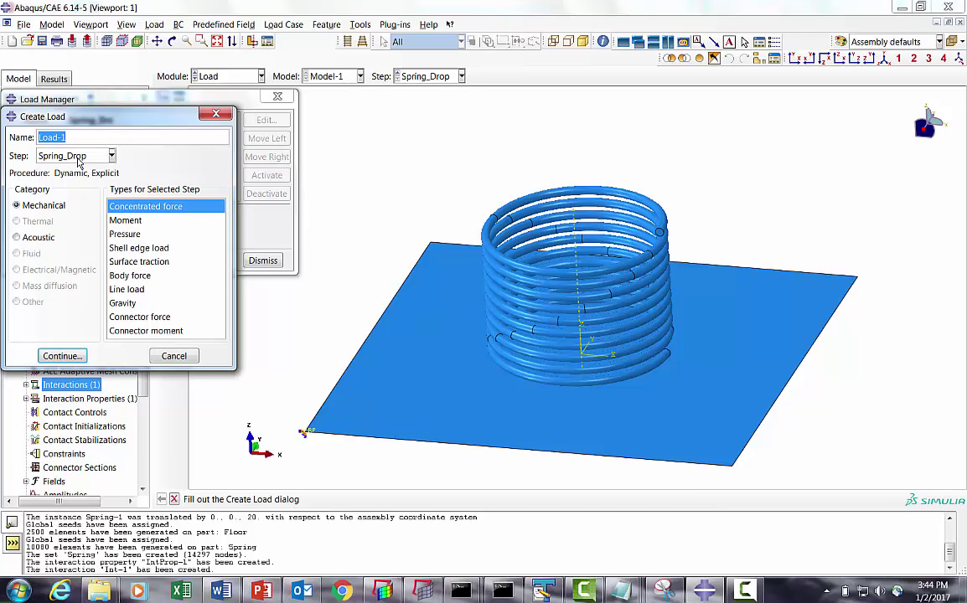
{"action": "type", "text": "Gravity"}
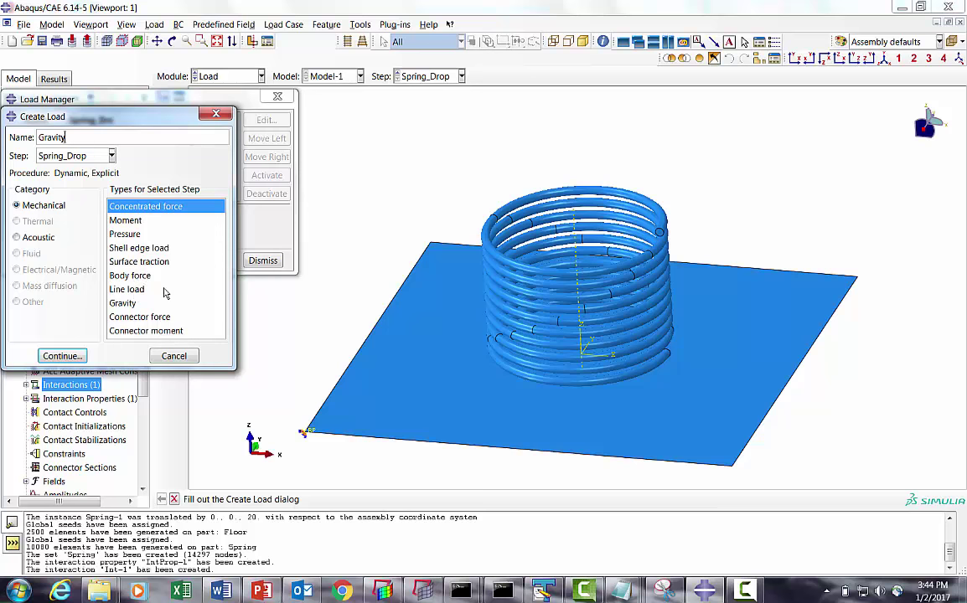
{"action": "left_click", "coordinate": [122, 303]}
{"action": "left_click", "coordinate": [62, 356]}
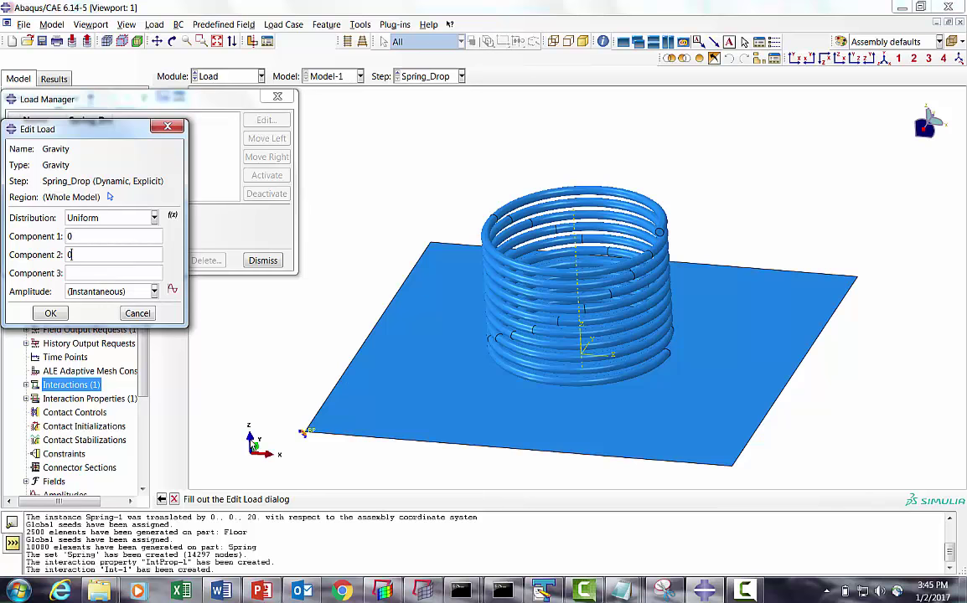
{"action": "left_click", "coordinate": [84, 277]}
{"action": "left_click", "coordinate": [51, 314]}
{"action": "left_click", "coordinate": [261, 259]}
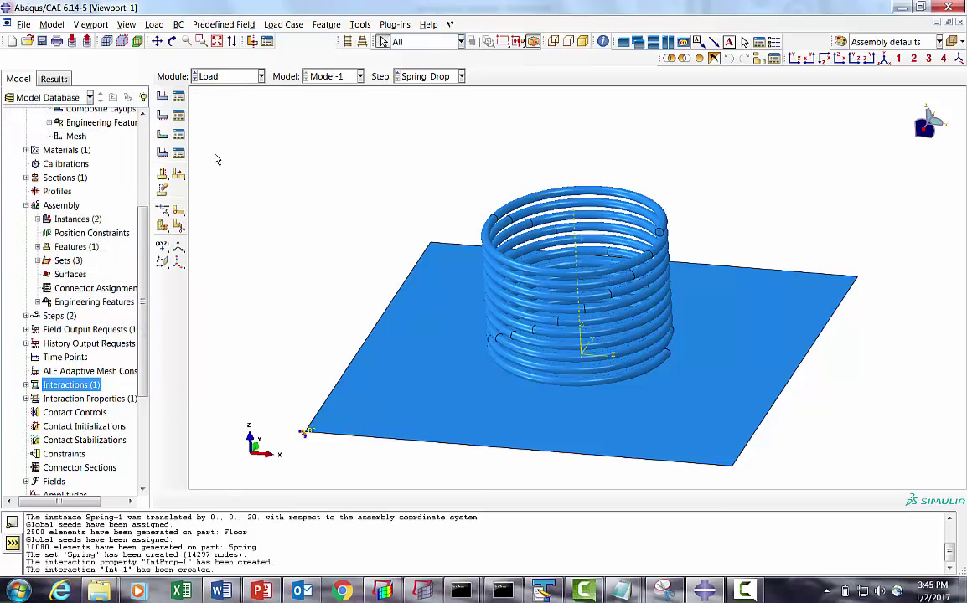
{"action": "left_click", "coordinate": [225, 77]}
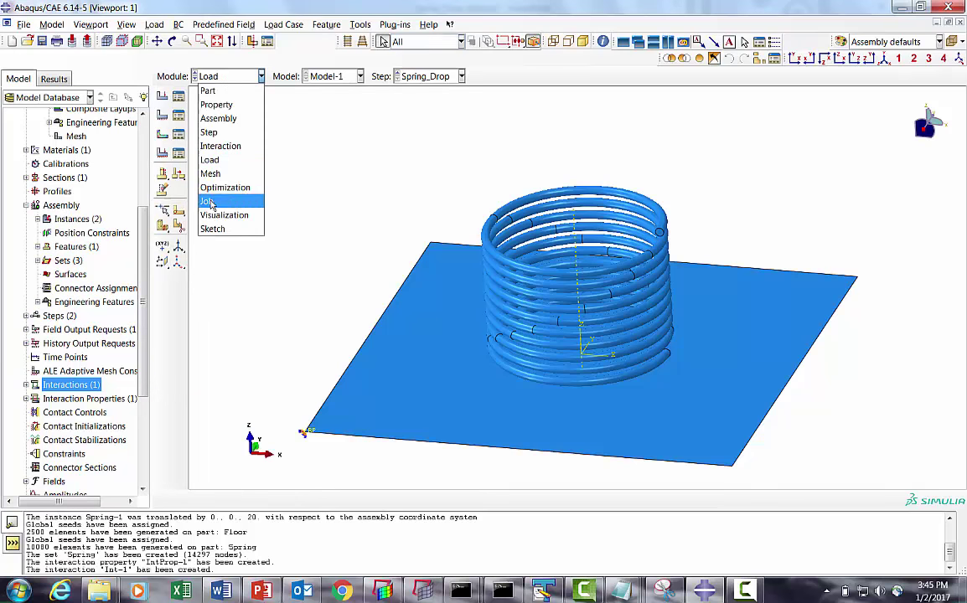
Step: Create a new job named Spring_Free_Fall in the Job module
{"action": "left_click", "coordinate": [206, 201]}
{"action": "left_click", "coordinate": [178, 81]}
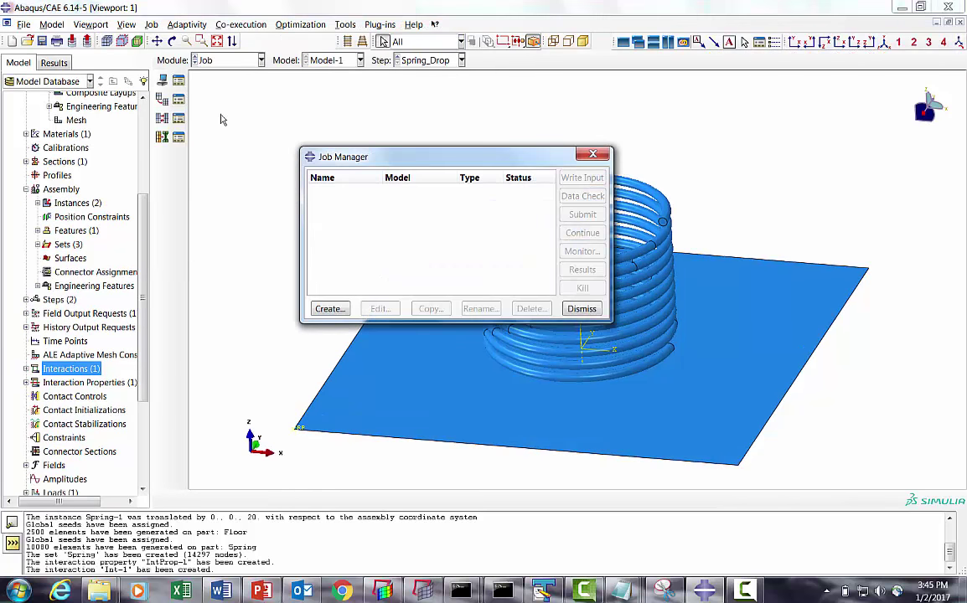
{"action": "left_click", "coordinate": [329, 308]}
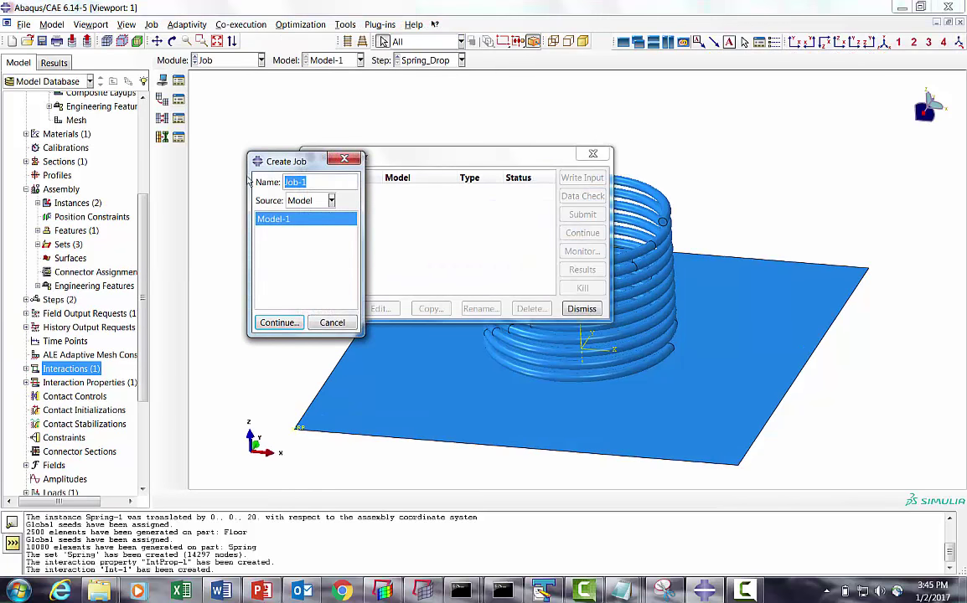
{"action": "type", "text": "Spring_Free_Fall"}
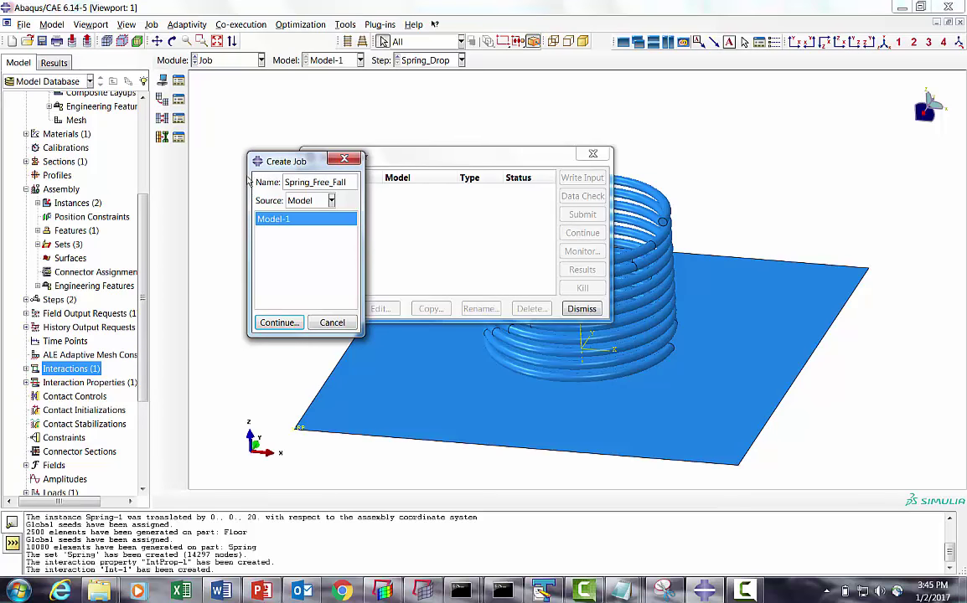
{"action": "left_click", "coordinate": [275, 322]}
{"action": "left_click", "coordinate": [88, 451]}
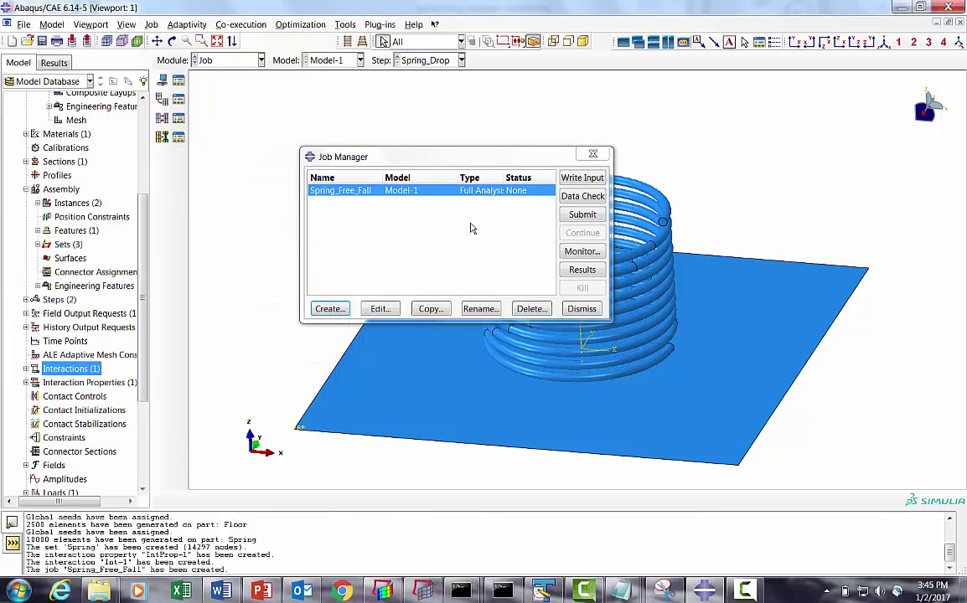
Step: Write the Spring_Free_Fall input file and run a data check, overwriting existing job files
{"action": "left_click", "coordinate": [572, 178]}
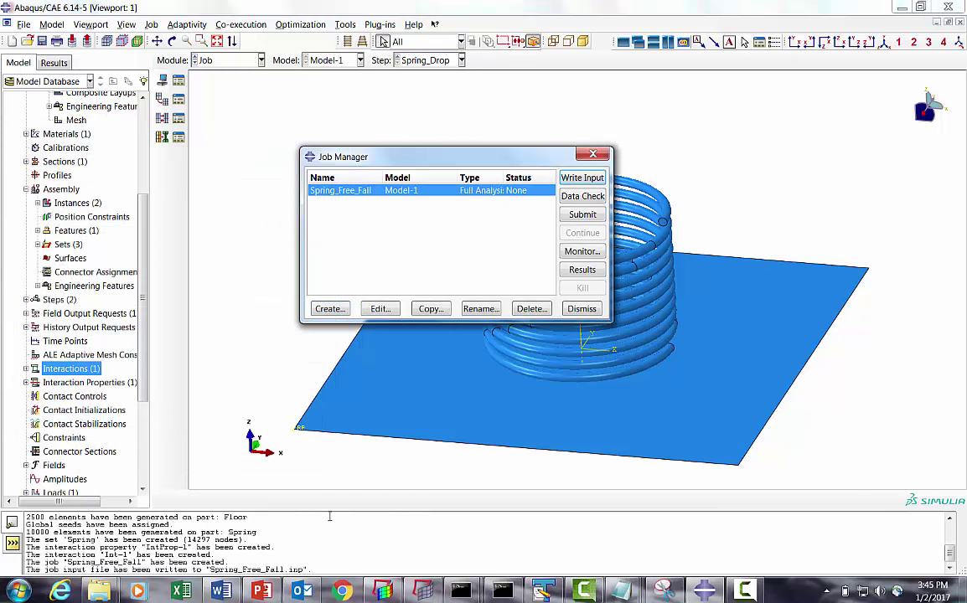
{"action": "left_click", "coordinate": [577, 198]}
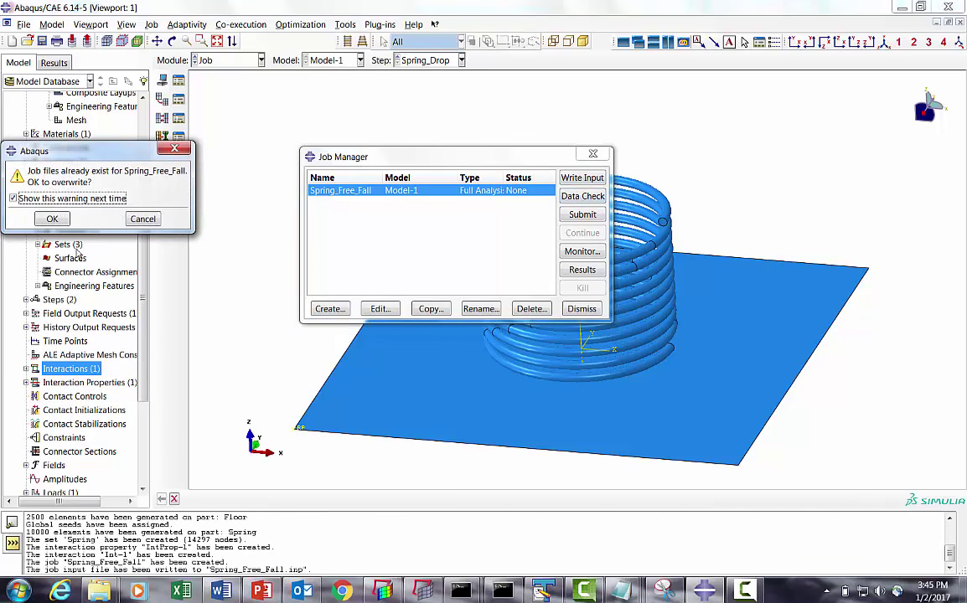
{"action": "left_click", "coordinate": [50, 216]}
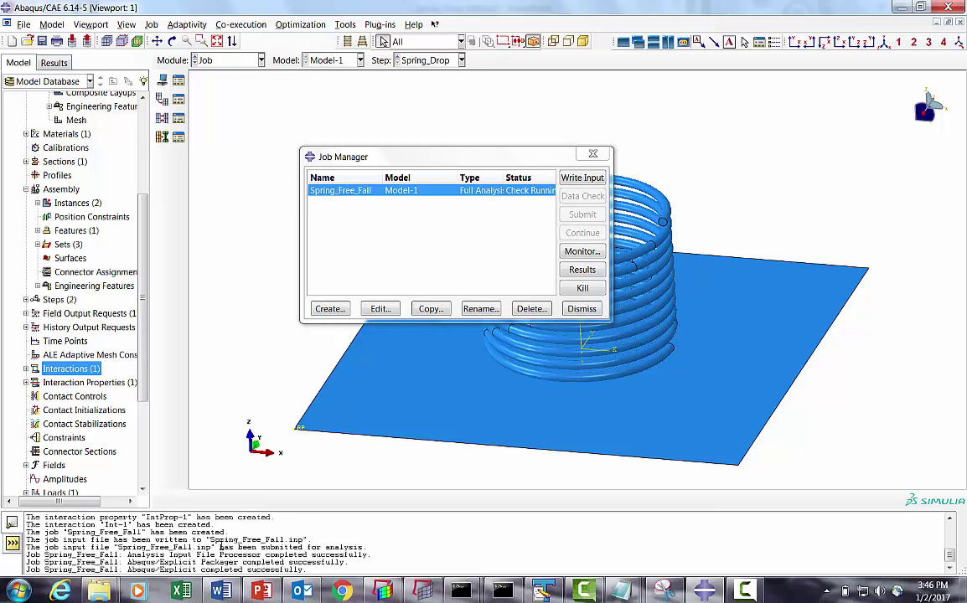
{"action": "mouse_move", "coordinate": [94, 595]}
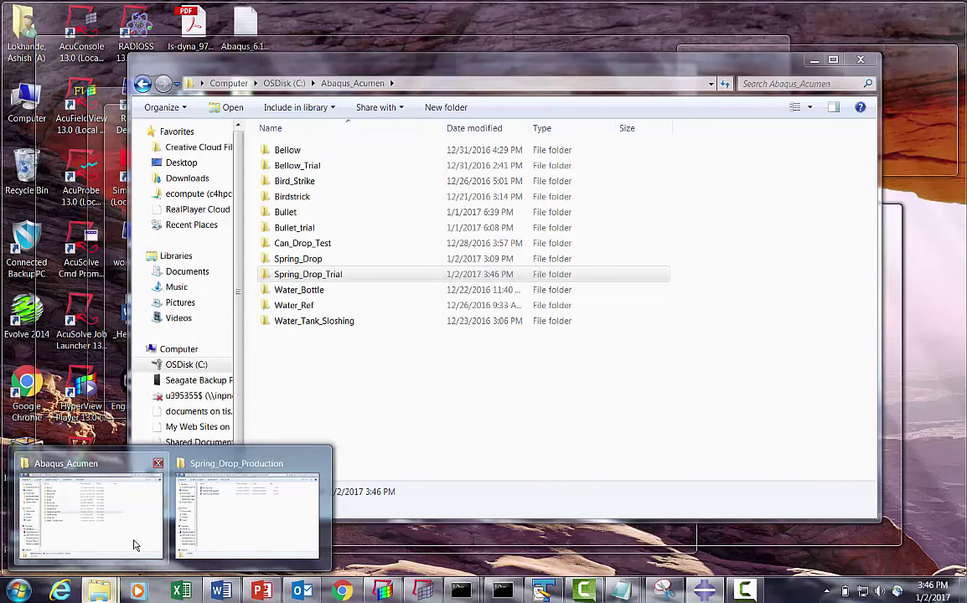
Step: Send Spring_Free_Fall.inp from the Spring_Drop_Trial folder to TextPad
{"action": "left_click", "coordinate": [132, 545]}
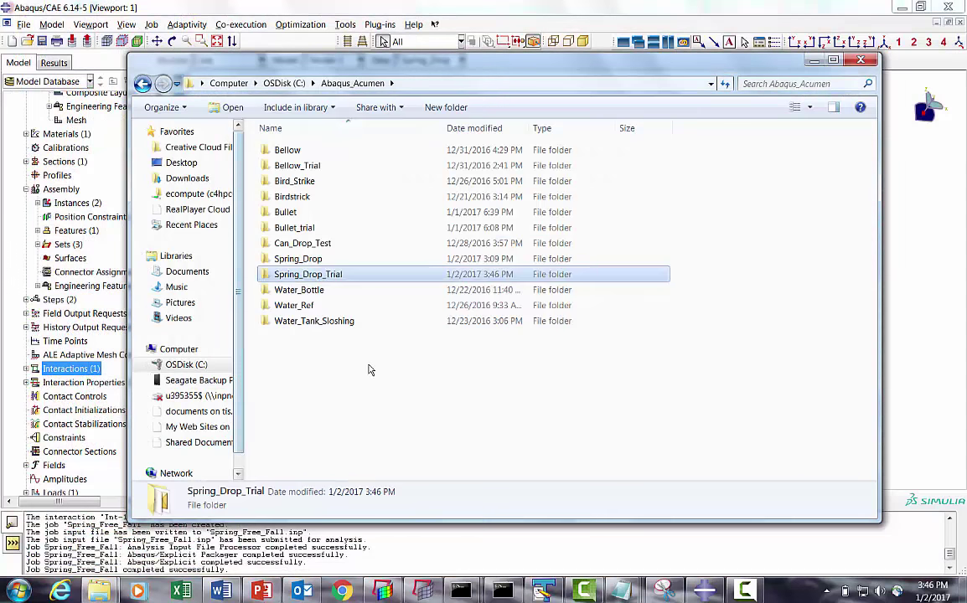
{"action": "double_click", "coordinate": [276, 276]}
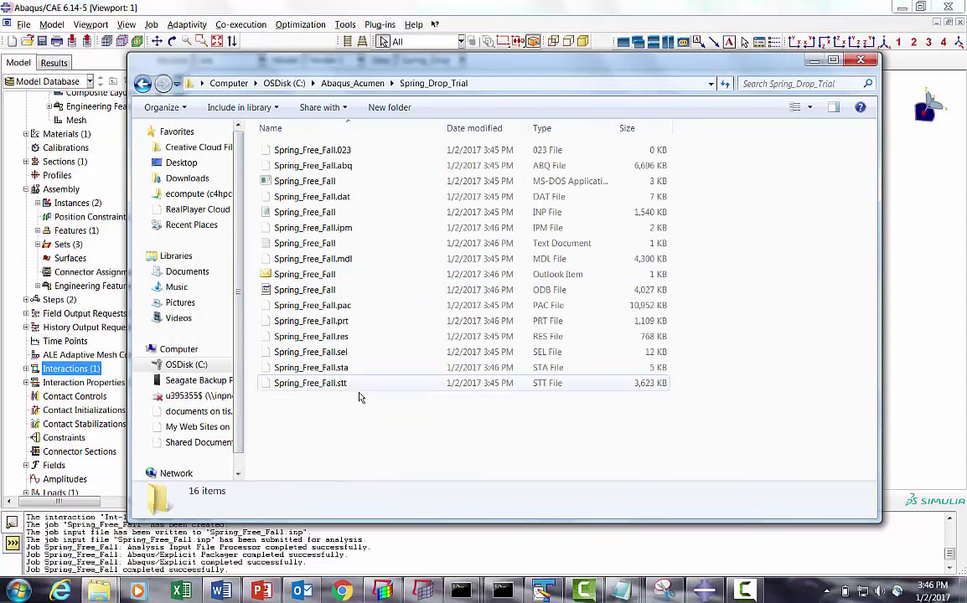
{"action": "left_click", "coordinate": [312, 212]}
{"action": "right_click", "coordinate": [311, 215]}
{"action": "mouse_move", "coordinate": [349, 387]}
{"action": "left_click", "coordinate": [565, 475]}
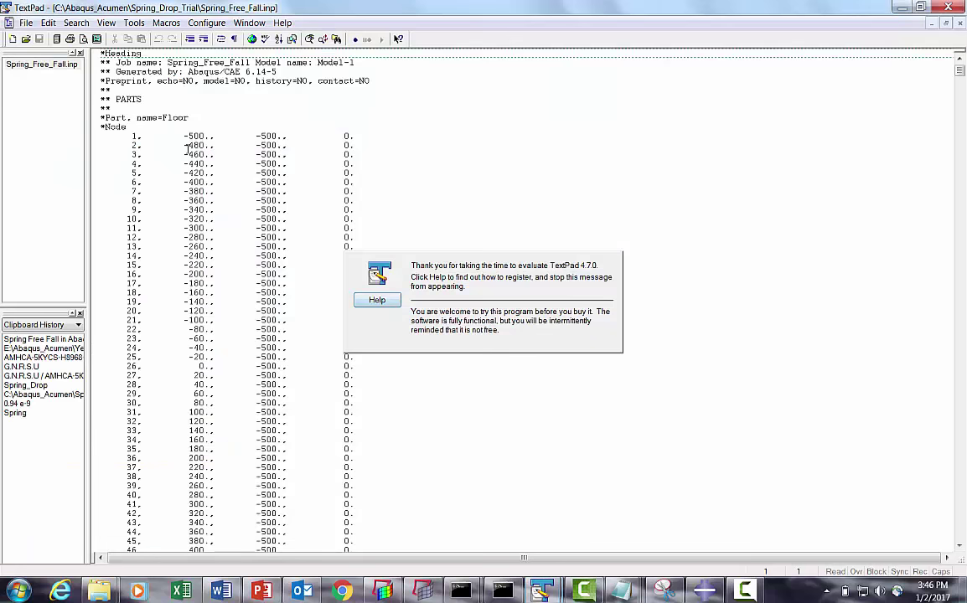
Step: Start a Find for '*' keyword lines in the input file
{"action": "left_click", "coordinate": [128, 127]}
{"action": "left_click", "coordinate": [76, 23]}
{"action": "left_click", "coordinate": [87, 38]}
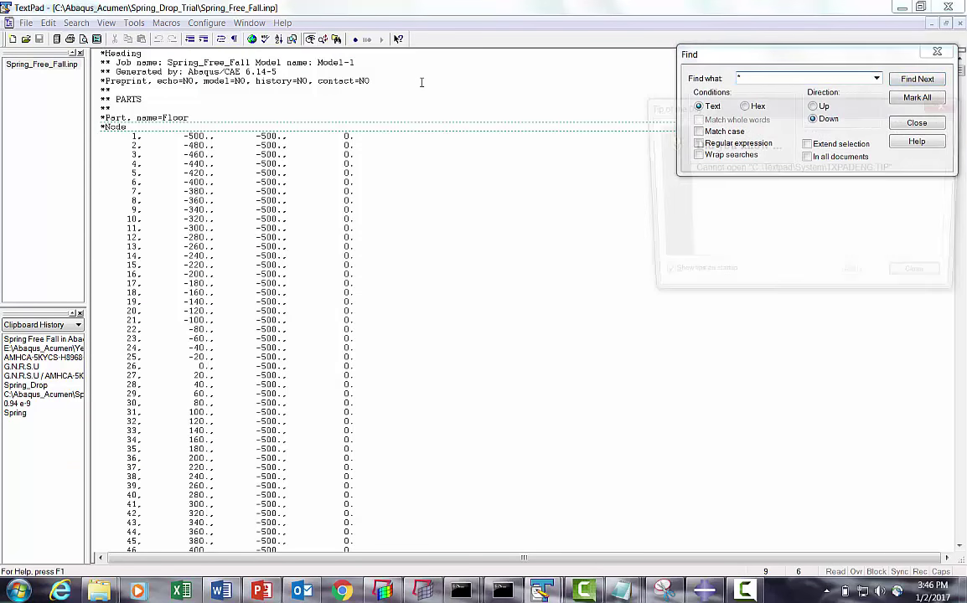
{"action": "left_click", "coordinate": [925, 278]}
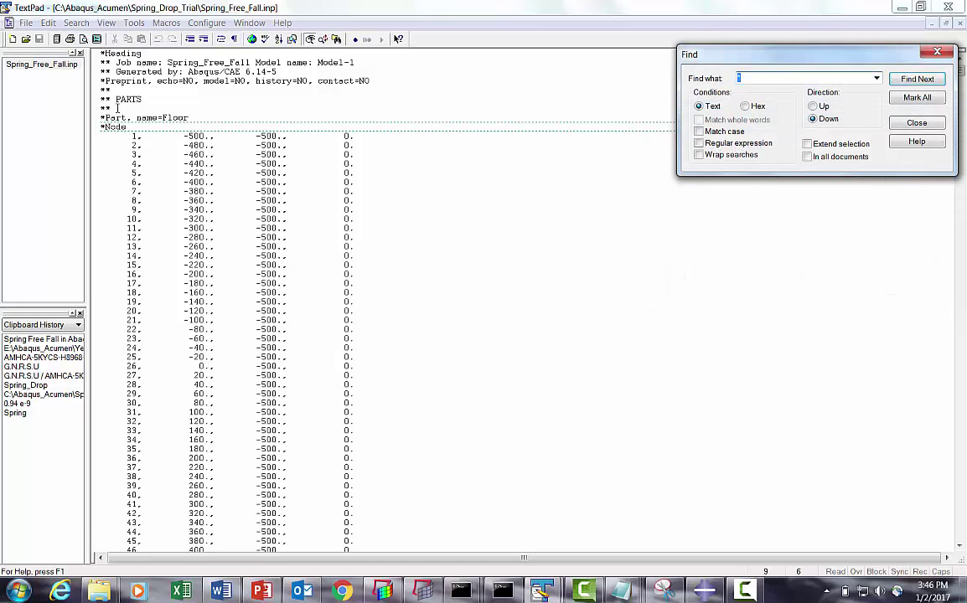
Step: Step through keyword lines from the element data down through the assembly keywords
{"action": "left_click", "coordinate": [912, 79]}
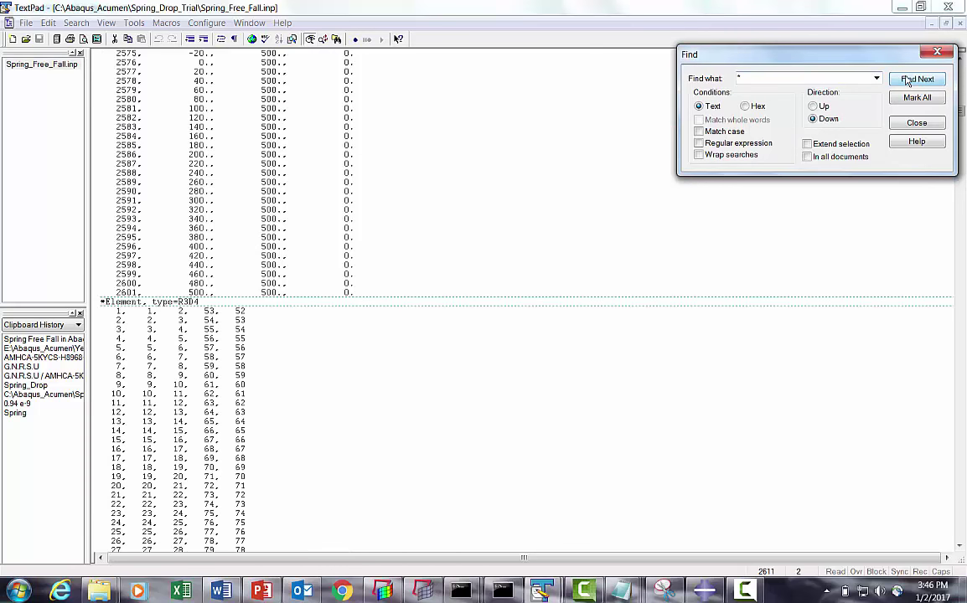
{"action": "left_click", "coordinate": [907, 80]}
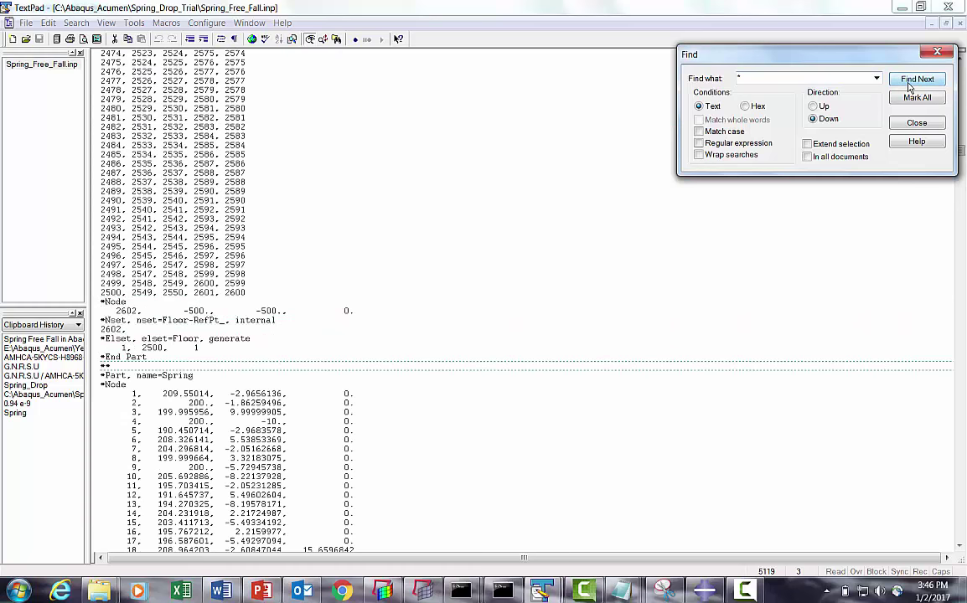
{"action": "left_click", "coordinate": [908, 83]}
{"action": "left_click", "coordinate": [908, 83]}
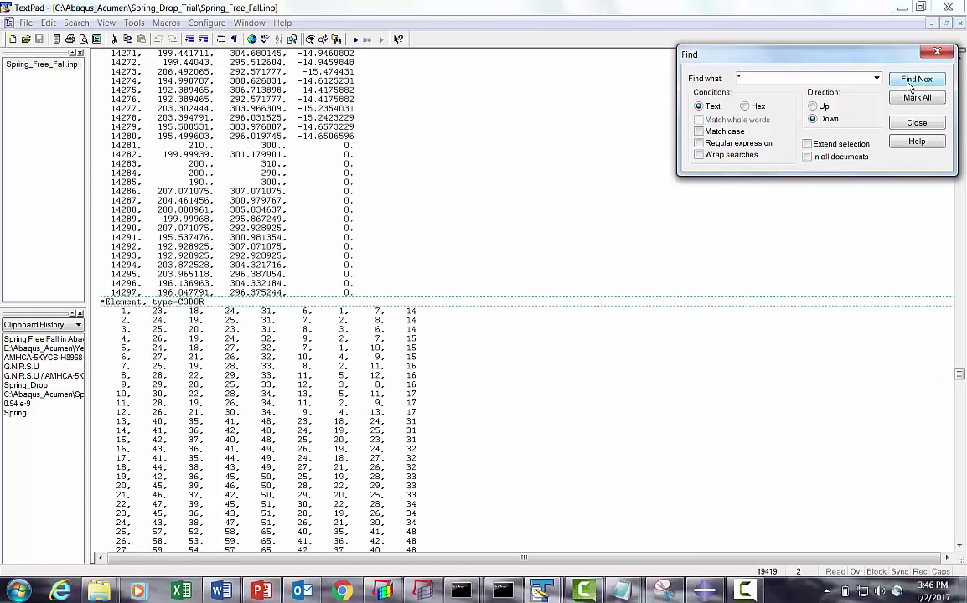
{"action": "left_click", "coordinate": [909, 84]}
{"action": "left_click", "coordinate": [909, 83]}
{"action": "left_click", "coordinate": [909, 84]}
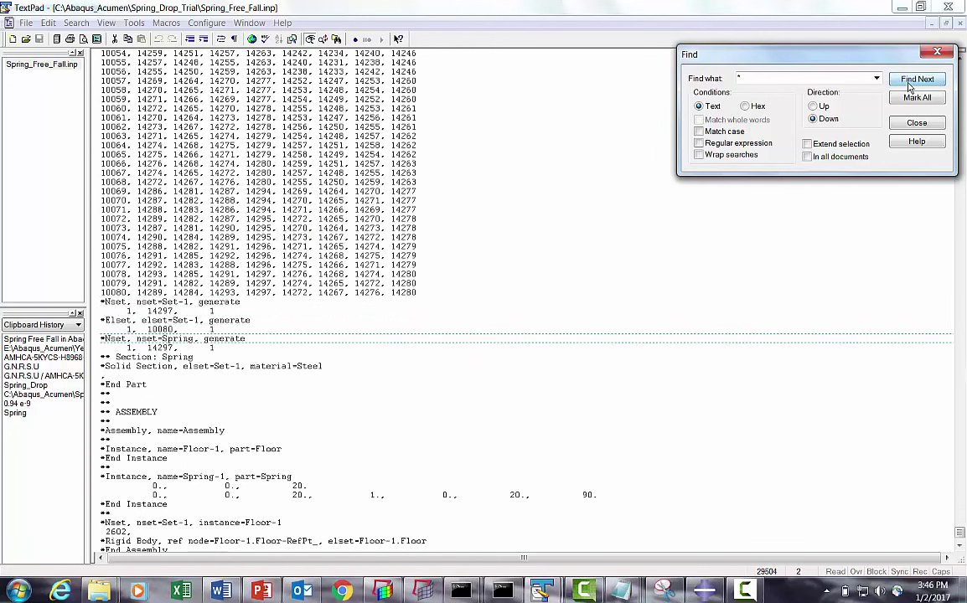
{"action": "left_click", "coordinate": [909, 84]}
{"action": "left_click", "coordinate": [909, 84]}
{"action": "left_click", "coordinate": [909, 83]}
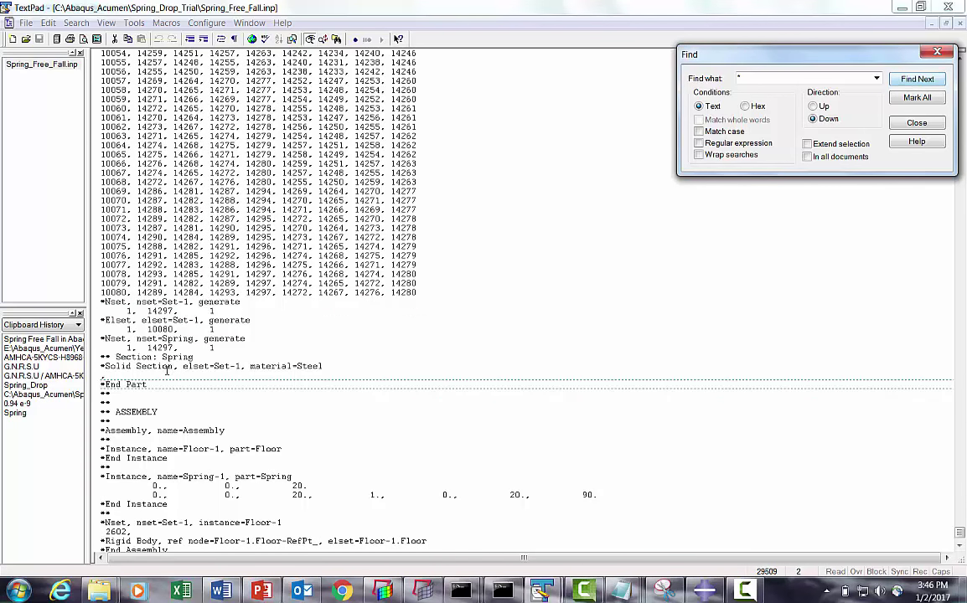
{"action": "left_click", "coordinate": [919, 81]}
{"action": "left_click", "coordinate": [919, 81]}
{"action": "left_click", "coordinate": [919, 81]}
{"action": "left_click", "coordinate": [918, 82]}
{"action": "left_click", "coordinate": [919, 81]}
Step: Continue through keyword lines to the MATERIALS and INTERACTION PROPERTIES sections
{"action": "left_click", "coordinate": [917, 82]}
{"action": "left_click", "coordinate": [917, 81]}
{"action": "left_click", "coordinate": [917, 81]}
{"action": "left_click", "coordinate": [917, 82]}
{"action": "left_click", "coordinate": [918, 82]}
{"action": "left_click", "coordinate": [917, 82]}
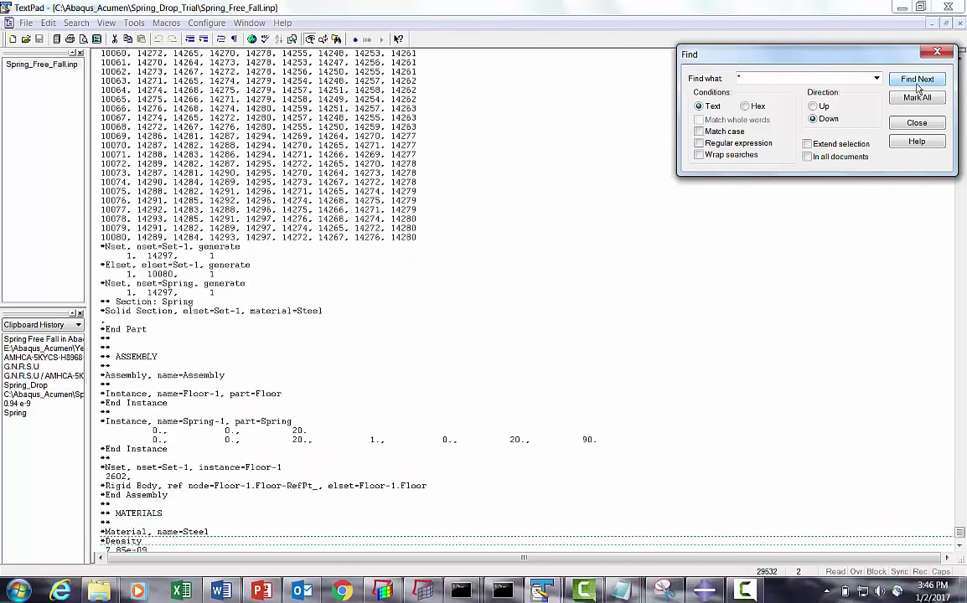
{"action": "left_click", "coordinate": [917, 81]}
{"action": "left_click", "coordinate": [917, 81]}
Step: Highlight the steel density, three initial velocity lines and the Set-1 ENCASTRE boundary condition
{"action": "left_click", "coordinate": [150, 246]}
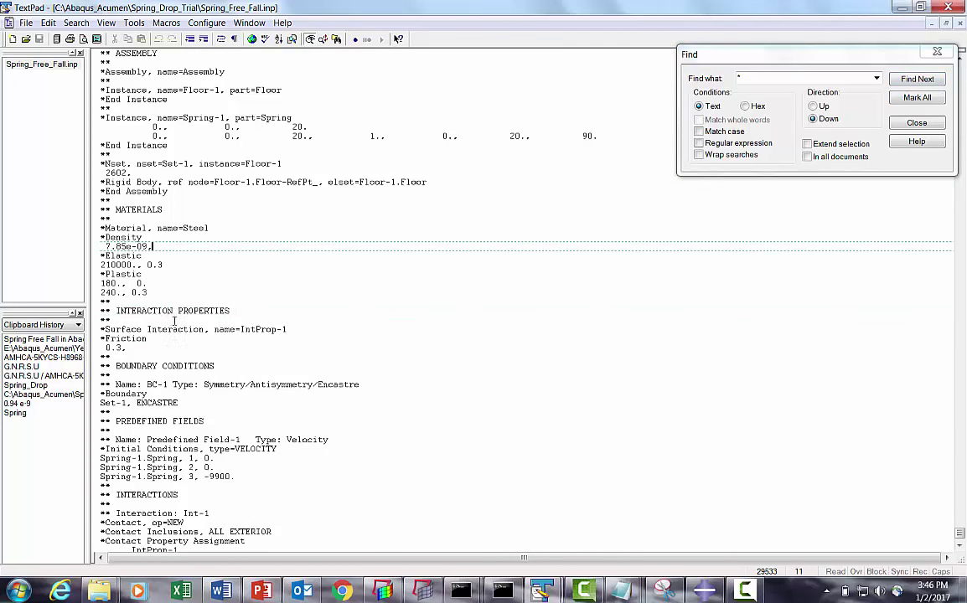
{"action": "left_click", "coordinate": [220, 467]}
{"action": "left_click_drag", "start_coordinate": [247, 477], "coordinate": [302, 459]}
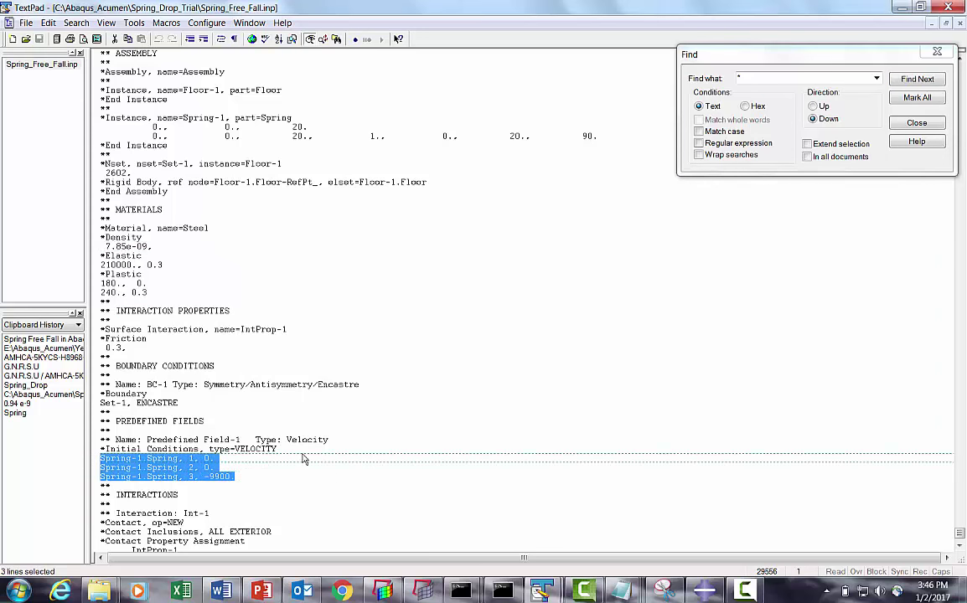
{"action": "left_click_drag", "start_coordinate": [179, 403], "coordinate": [98, 403]}
Step: Review the interaction lines, the Dynamic, Explicit step of 0.1 and variable mass scaling dt=1e-06
{"action": "scroll", "coordinate": [224, 414], "scroll_direction": "down", "scroll_amount": 6}
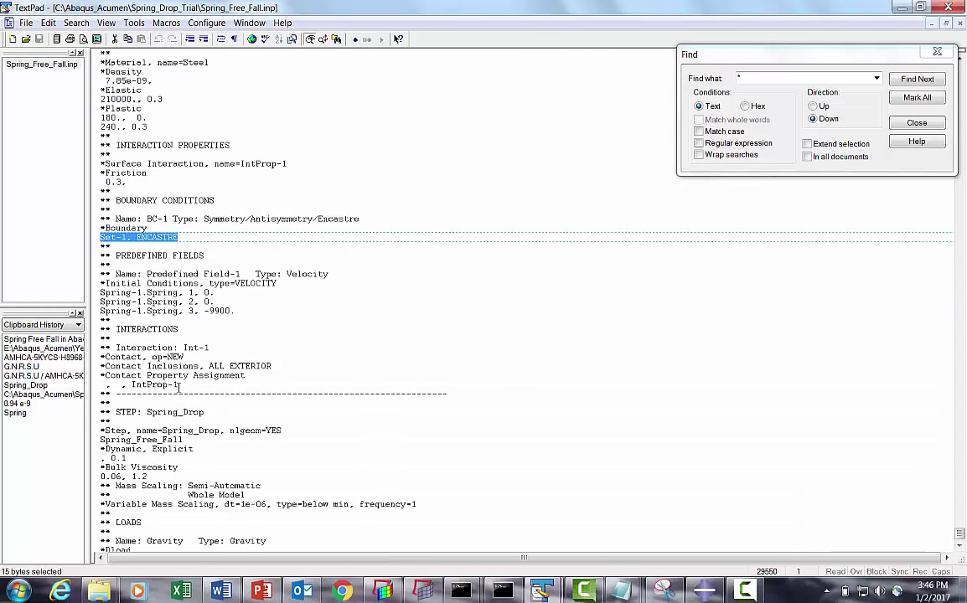
{"action": "left_click_drag", "start_coordinate": [178, 384], "coordinate": [91, 345]}
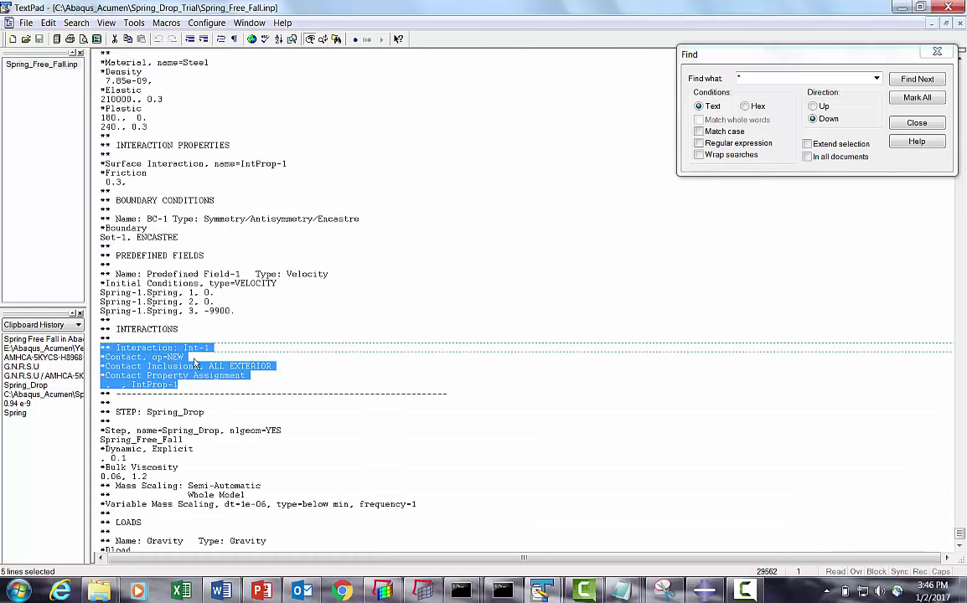
{"action": "scroll", "coordinate": [149, 405], "scroll_direction": "down", "scroll_amount": 2}
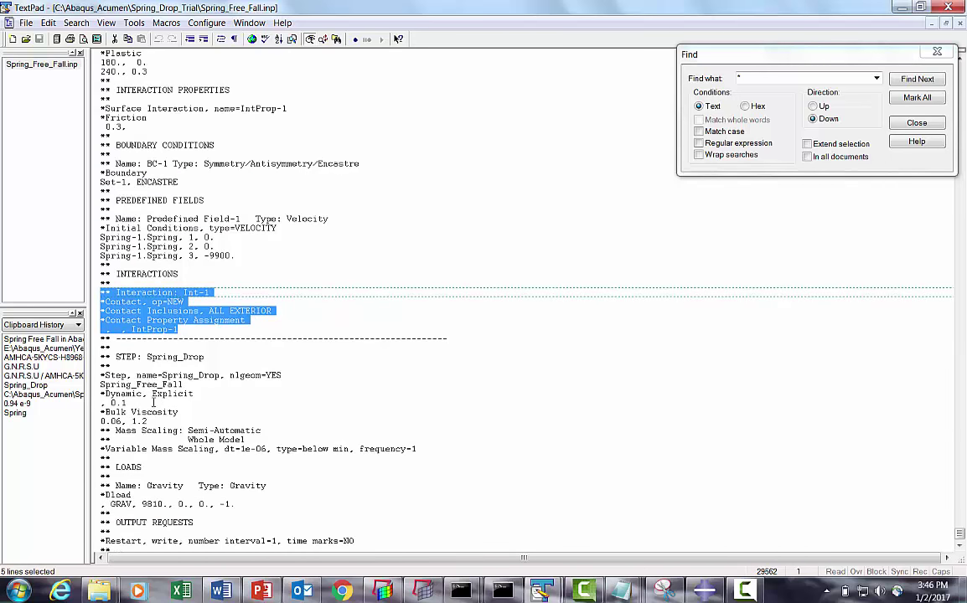
{"action": "left_click_drag", "start_coordinate": [129, 403], "coordinate": [99, 386]}
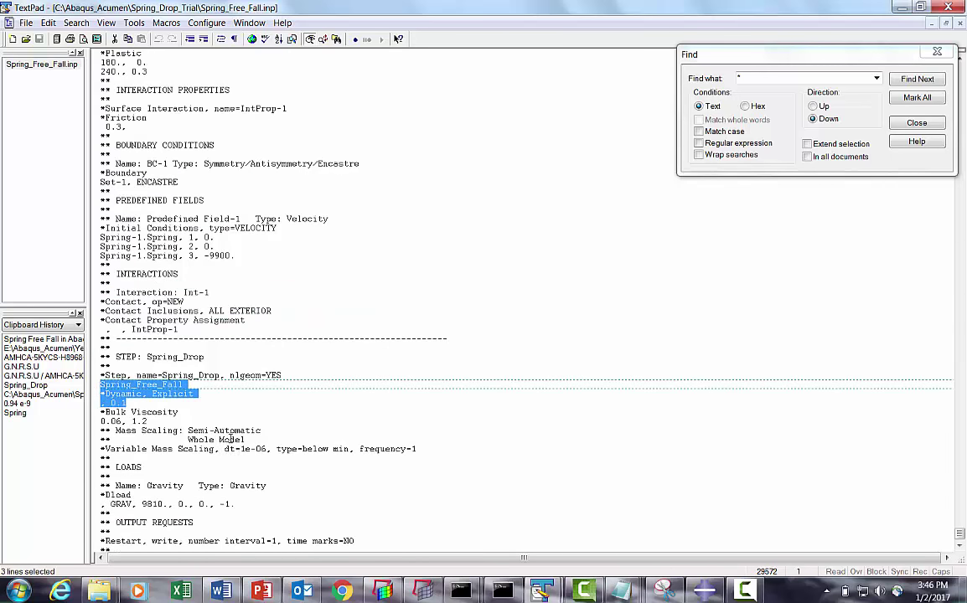
{"action": "left_click_drag", "start_coordinate": [100, 449], "coordinate": [418, 450]}
{"action": "left_click", "coordinate": [391, 471]}
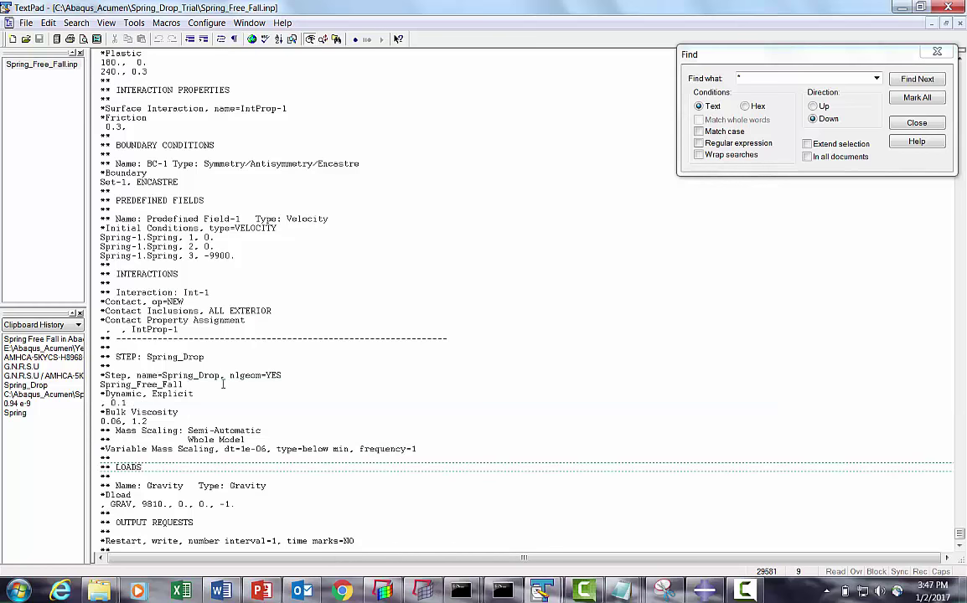
{"action": "scroll", "coordinate": [233, 436], "scroll_direction": "down", "scroll_amount": 2}
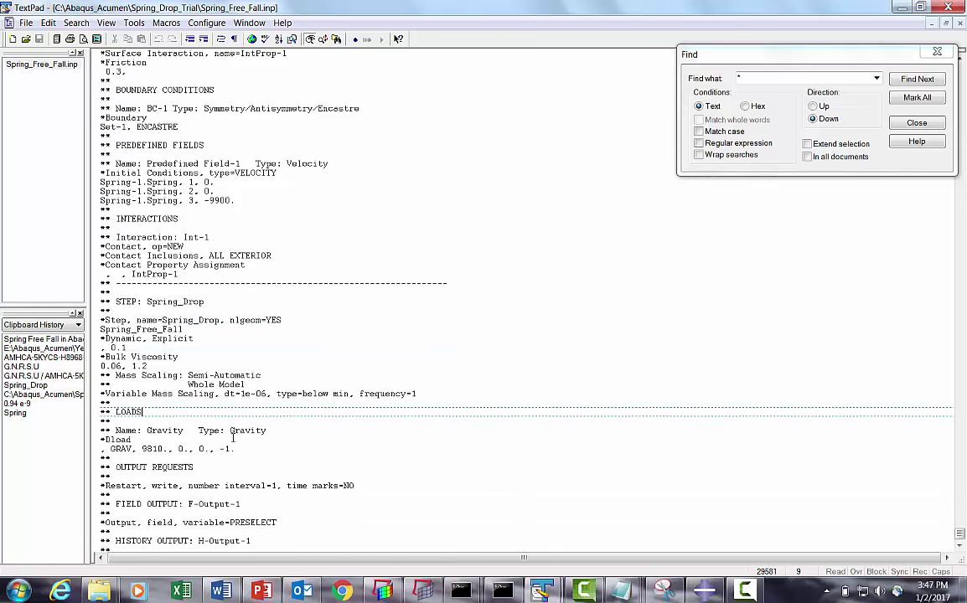
Step: Close the Find dialog and copy the Spring_Drop_Trial folder path from Explorer's address bar
{"action": "left_click", "coordinate": [904, 126]}
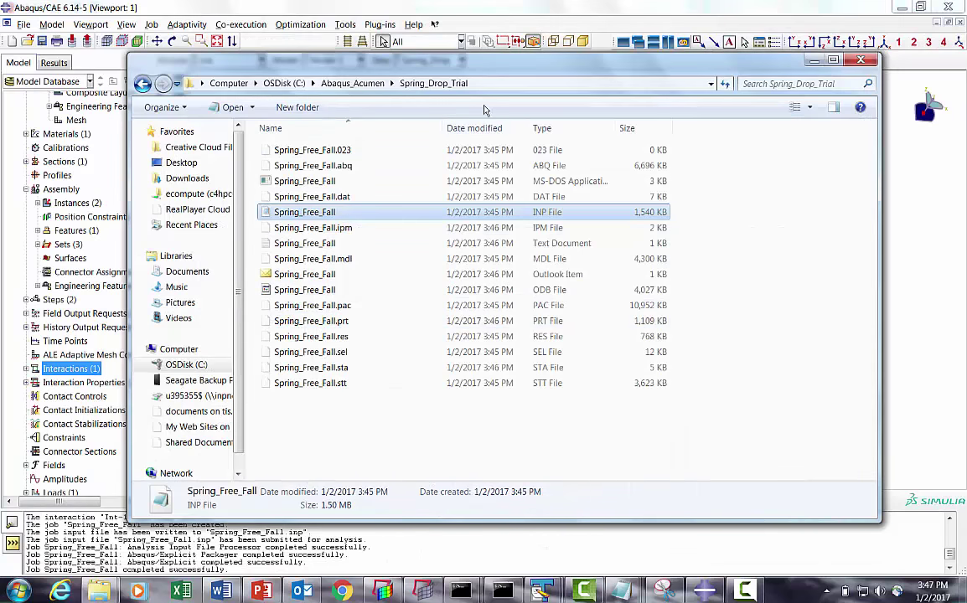
{"action": "left_click", "coordinate": [494, 83]}
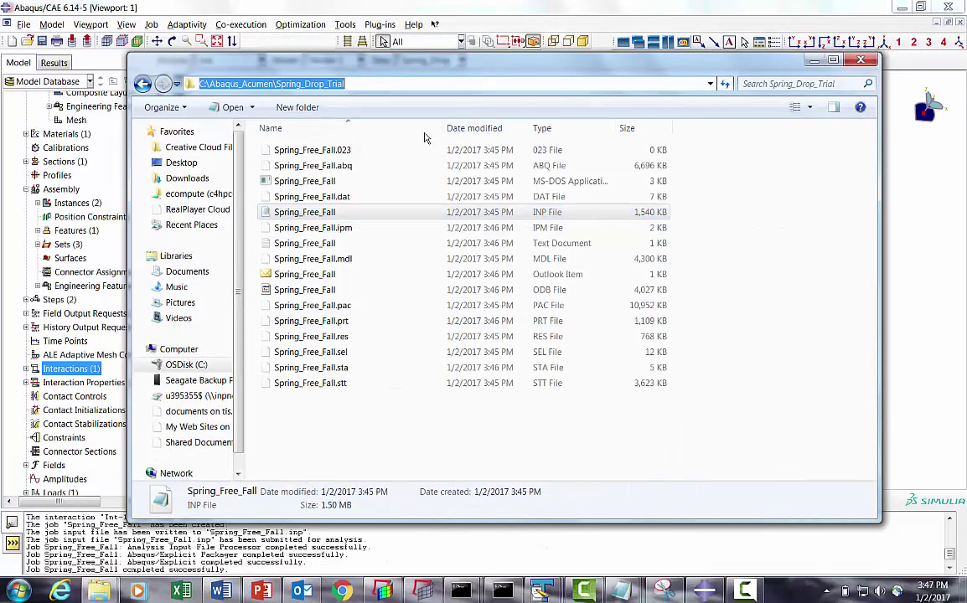
{"action": "left_click", "coordinate": [706, 592]}
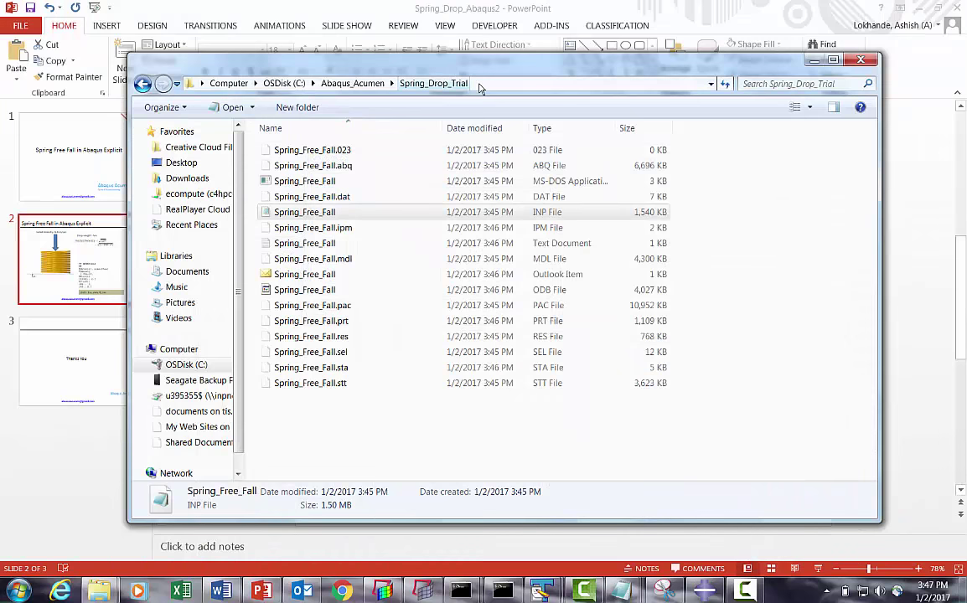
{"action": "left_click", "coordinate": [322, 84]}
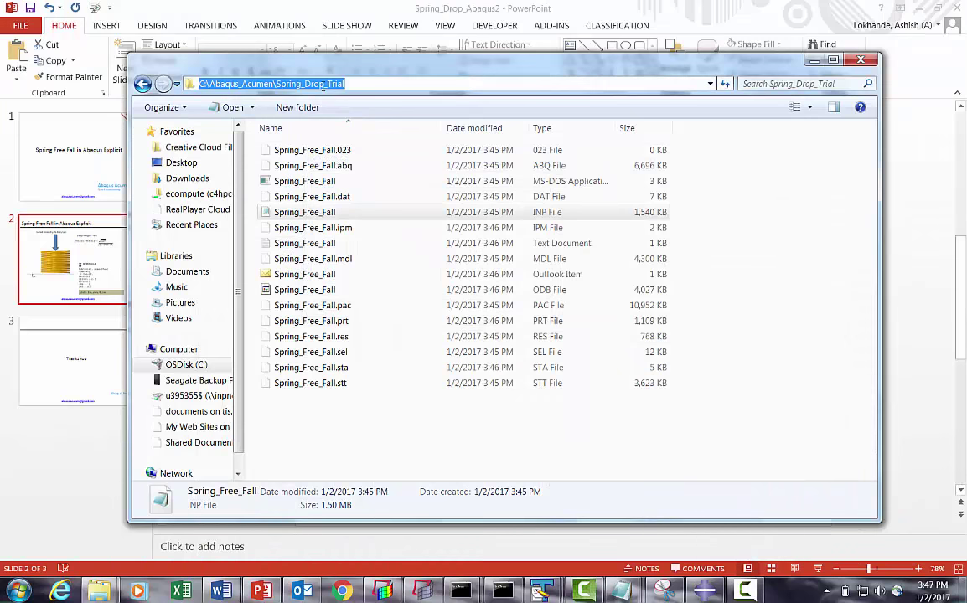
{"action": "right_click", "coordinate": [323, 84]}
{"action": "left_click", "coordinate": [343, 126]}
Step: Close the old command window and launch a new Abaqus Command console
{"action": "left_click", "coordinate": [503, 592]}
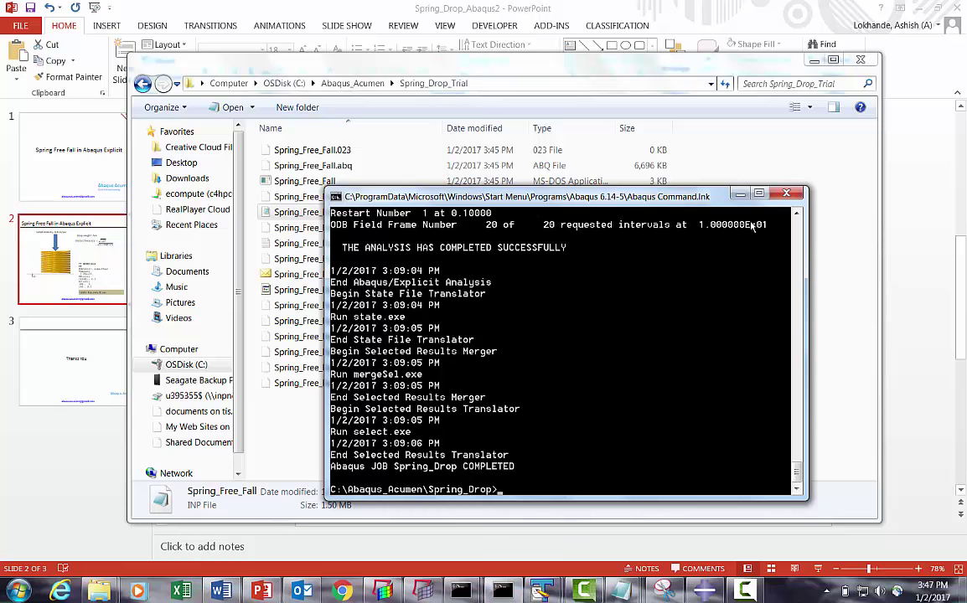
{"action": "left_click", "coordinate": [666, 172]}
{"action": "left_click", "coordinate": [21, 586]}
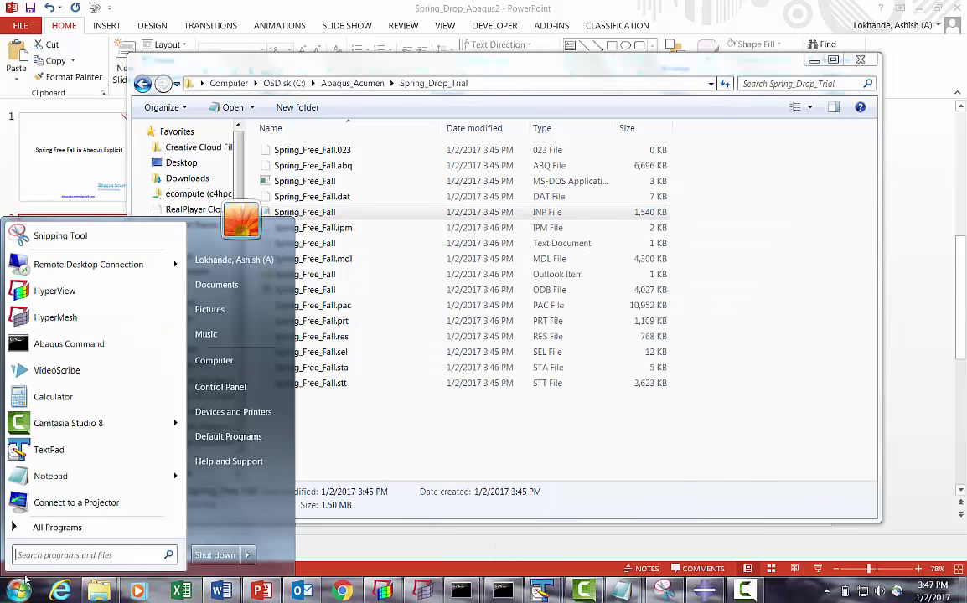
{"action": "left_click", "coordinate": [46, 347]}
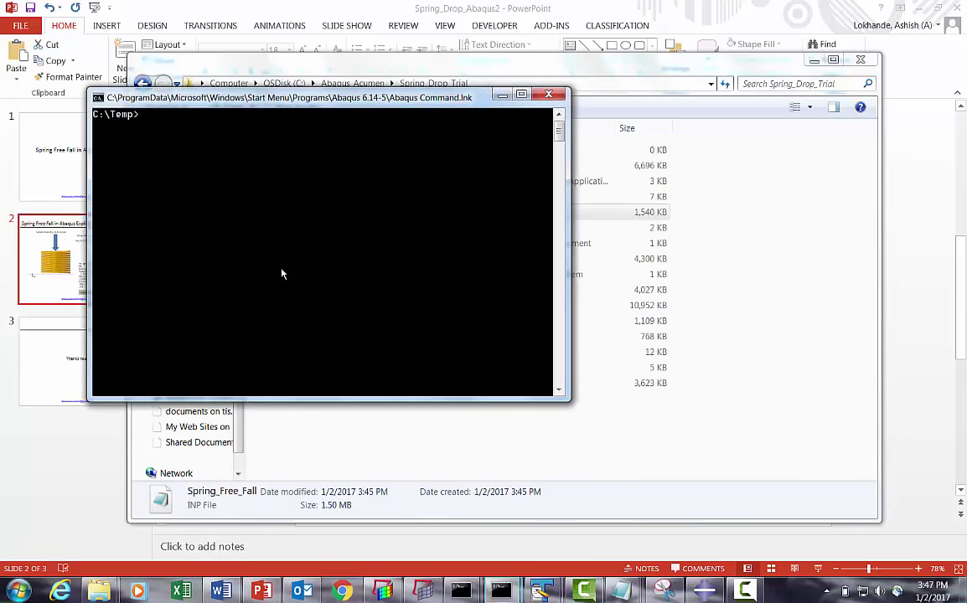
{"action": "left_click_drag", "start_coordinate": [281, 96], "coordinate": [509, 226]}
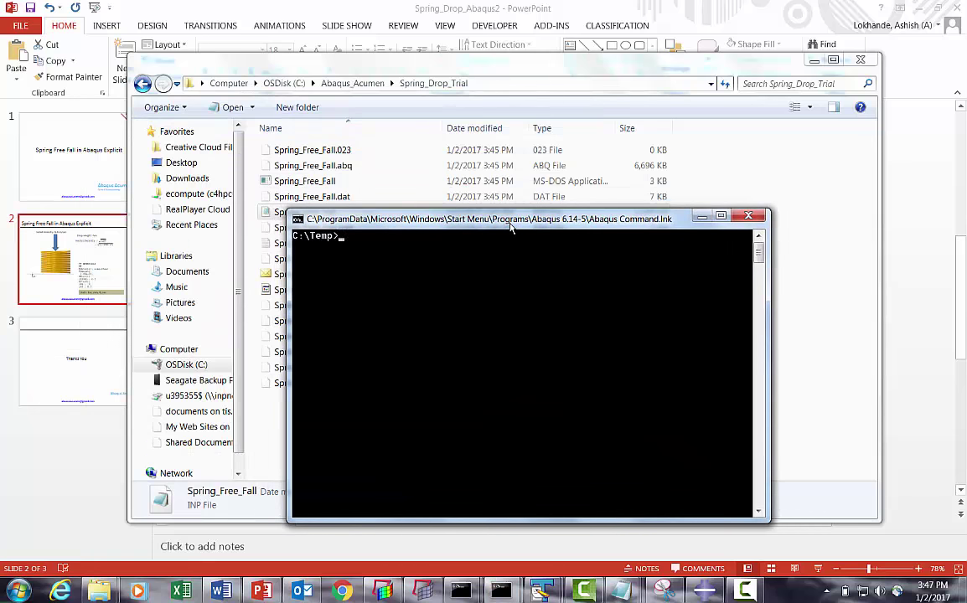
Step: Change the console into C:\Abaqus_Acumen\Spring_Drop_Trial and begin the abq6145 j command
{"action": "right_click", "coordinate": [475, 222]}
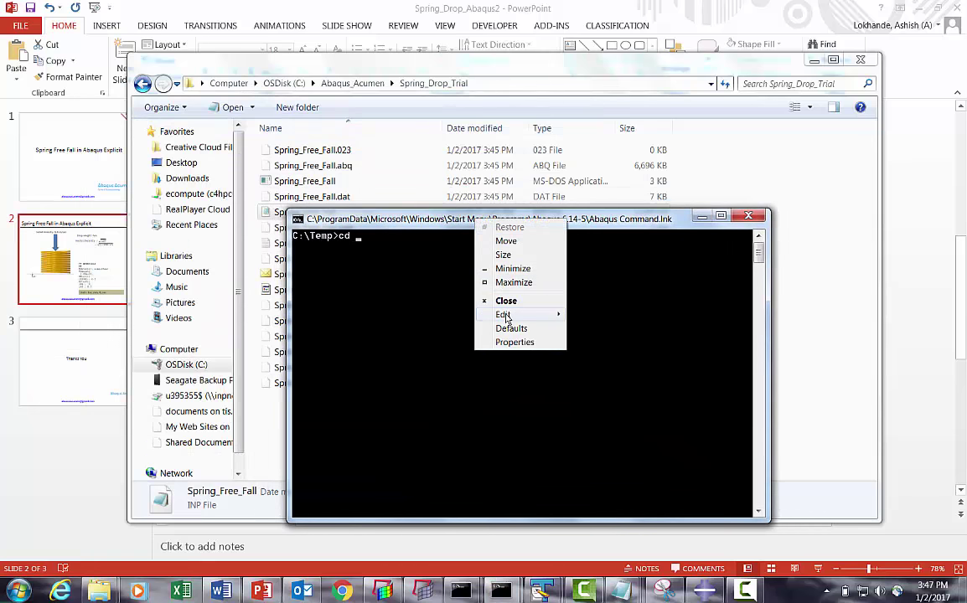
{"action": "mouse_move", "coordinate": [528, 314]}
{"action": "left_click", "coordinate": [595, 343]}
{"action": "key", "text": "Return"}
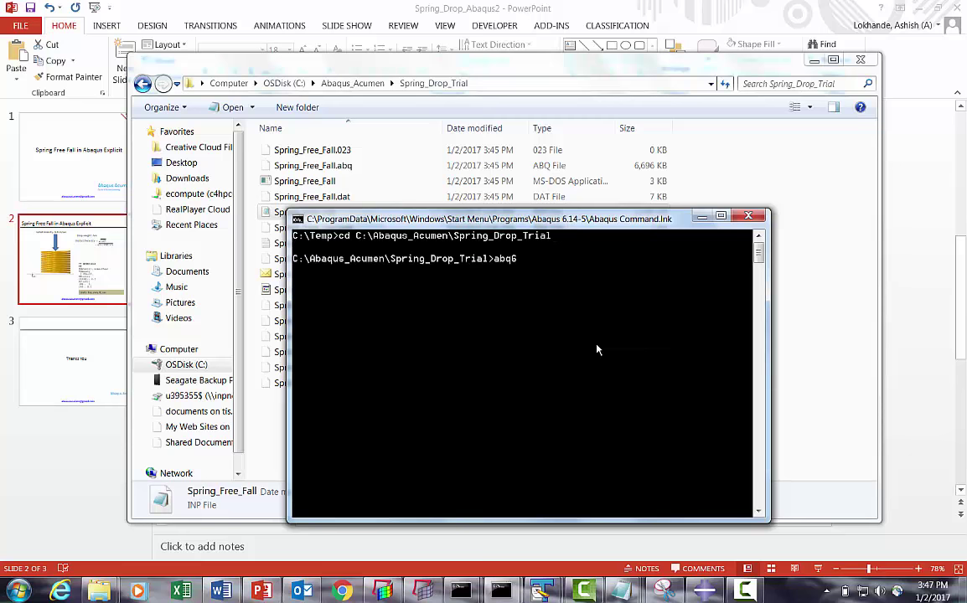
{"action": "type", "text": "abq6145j="}
{"action": "left_click", "coordinate": [809, 334]}
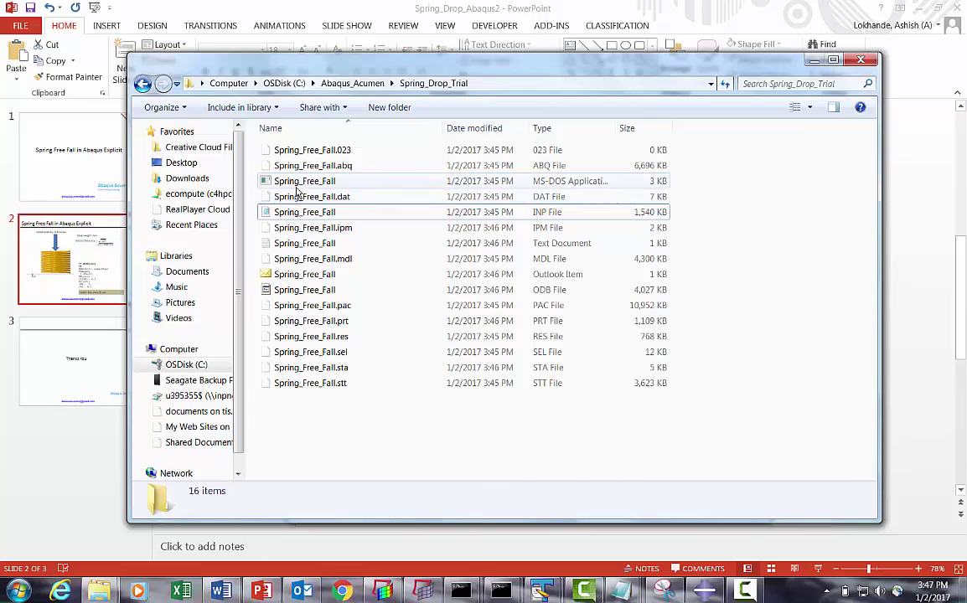
Step: Copy the job name Spring_Free_Fall from the input file's name in Explorer
{"action": "left_click", "coordinate": [295, 212]}
{"action": "right_click", "coordinate": [294, 211]}
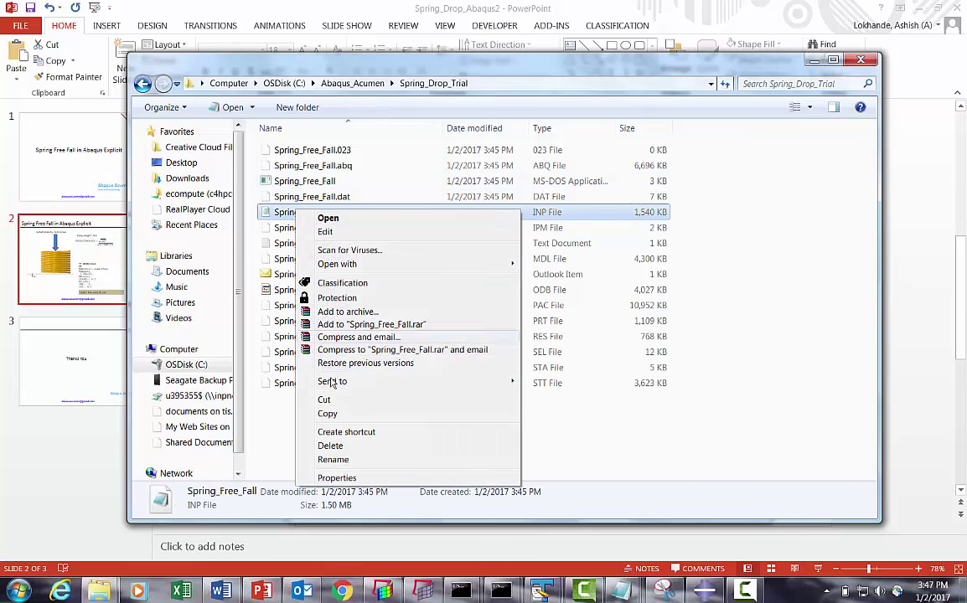
{"action": "left_click", "coordinate": [332, 459]}
{"action": "right_click", "coordinate": [285, 212]}
{"action": "left_click", "coordinate": [360, 256]}
{"action": "left_click", "coordinate": [410, 421]}
{"action": "mouse_move", "coordinate": [489, 586]}
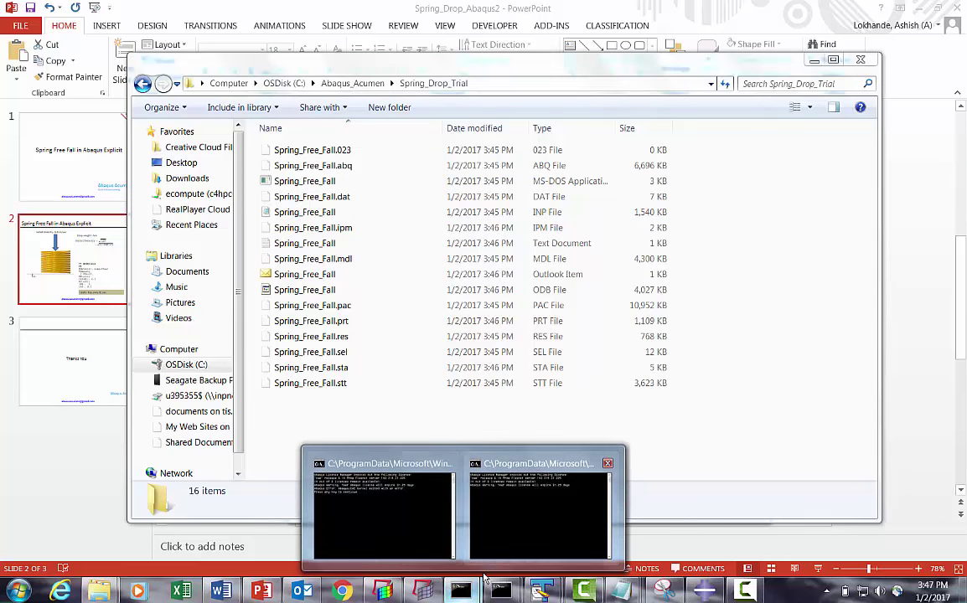
Step: Run the job as j=Spring_Free_Fall cpus=4 int, allowing the blocked solver script
{"action": "left_click", "coordinate": [452, 511]}
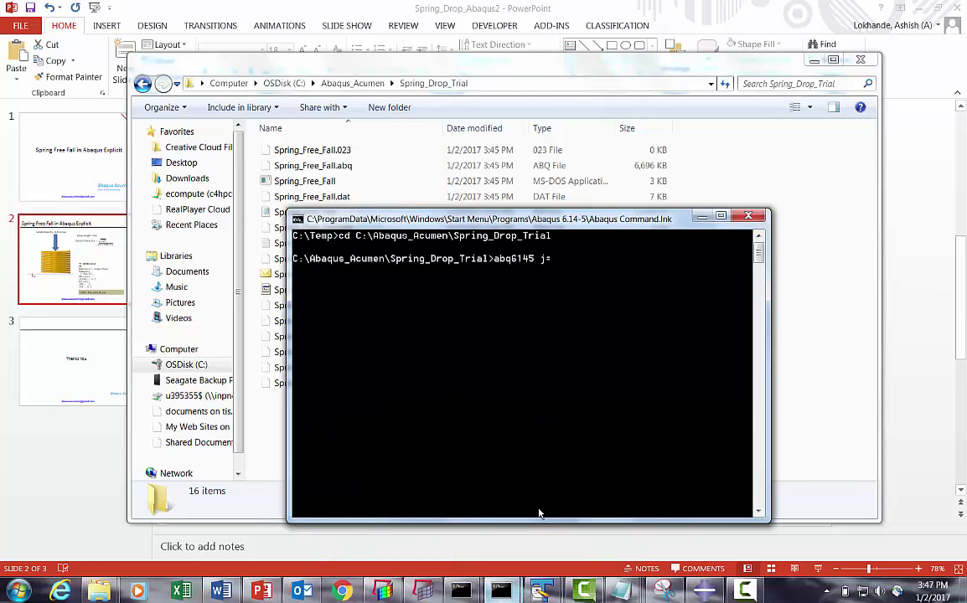
{"action": "right_click", "coordinate": [562, 217]}
{"action": "mouse_move", "coordinate": [605, 316]}
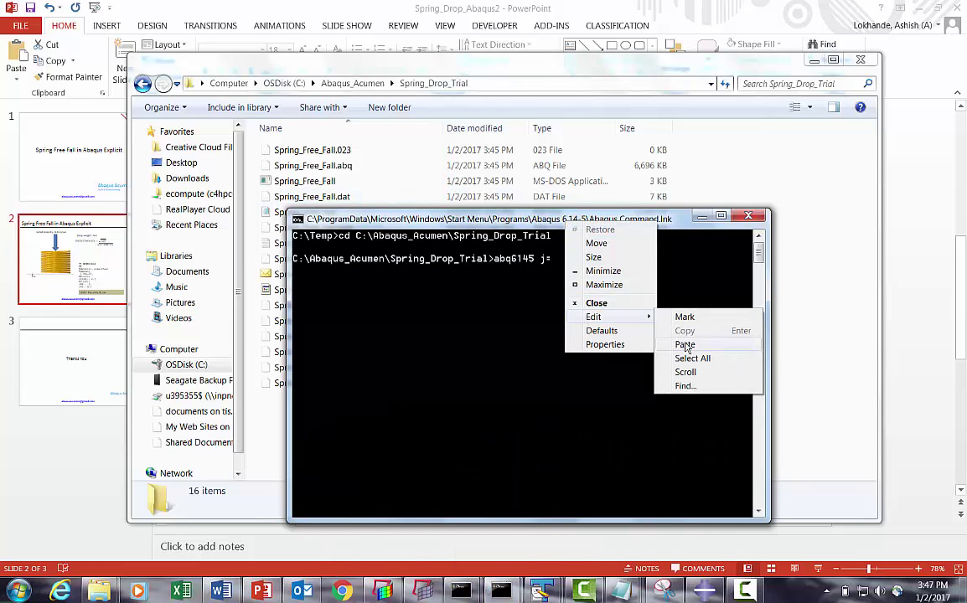
{"action": "left_click", "coordinate": [685, 345]}
{"action": "type", "text": "cp"}
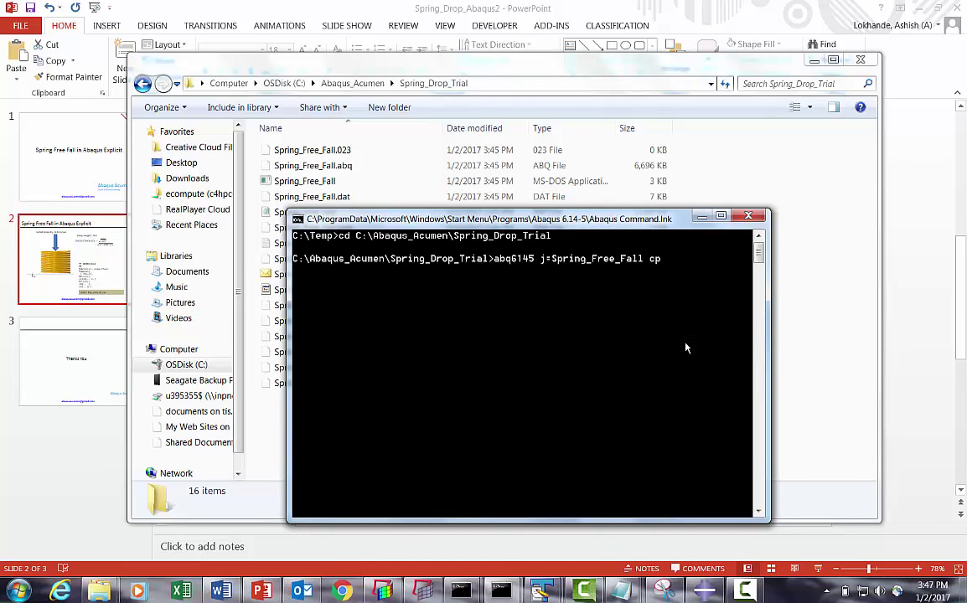
{"action": "type", "text": "us=4 int"}
{"action": "key", "text": "Return"}
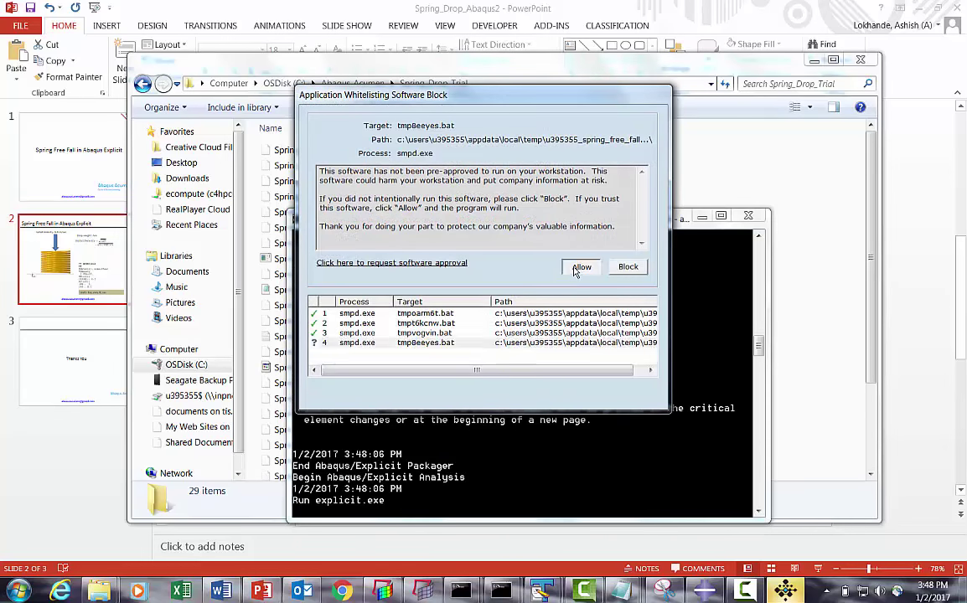
{"action": "left_click", "coordinate": [581, 267]}
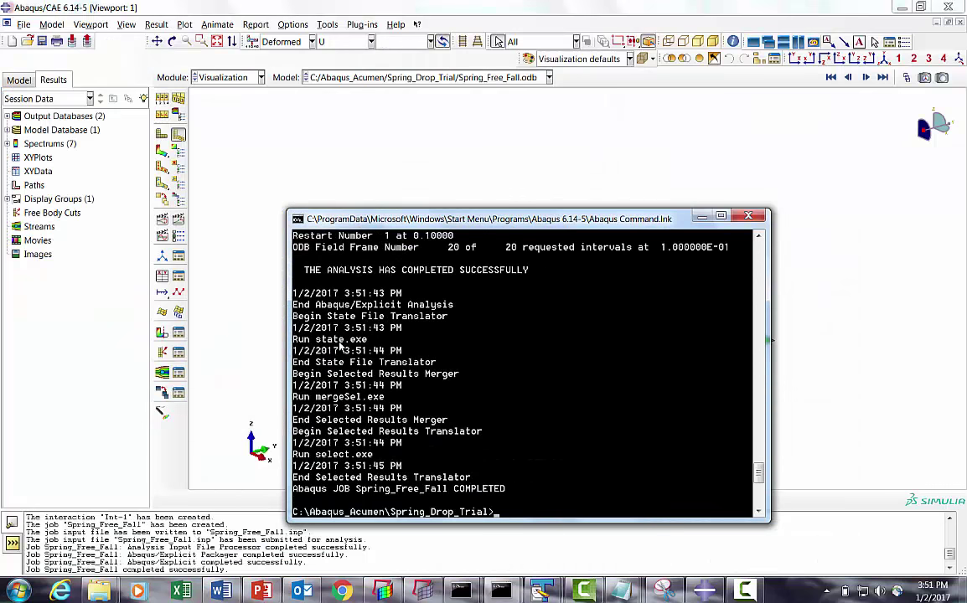
Step: Open the Spring_Free_Fall results from the Job Manager and play the drop animation
{"action": "left_click", "coordinate": [232, 328]}
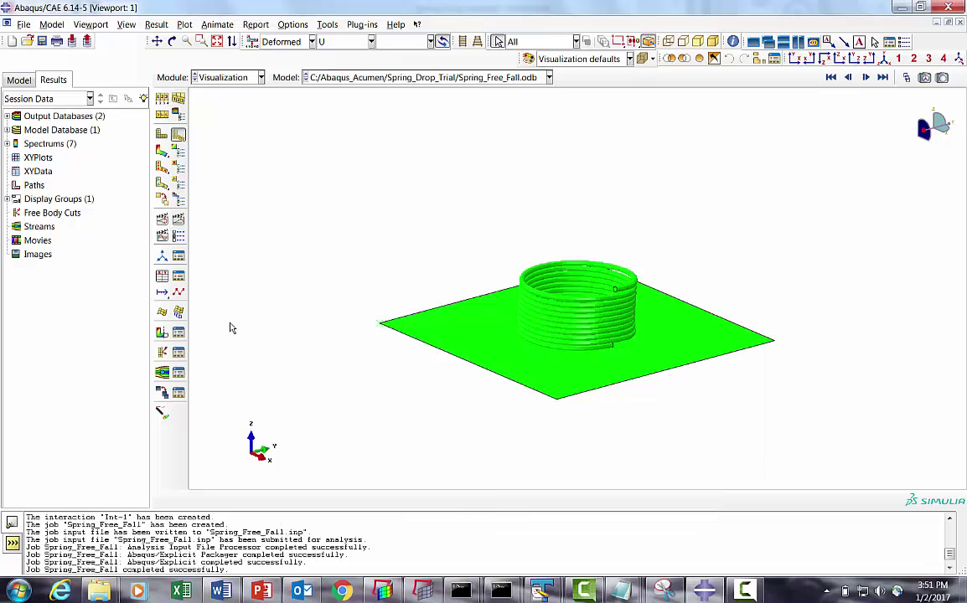
{"action": "left_click", "coordinate": [210, 77]}
{"action": "left_click", "coordinate": [205, 188]}
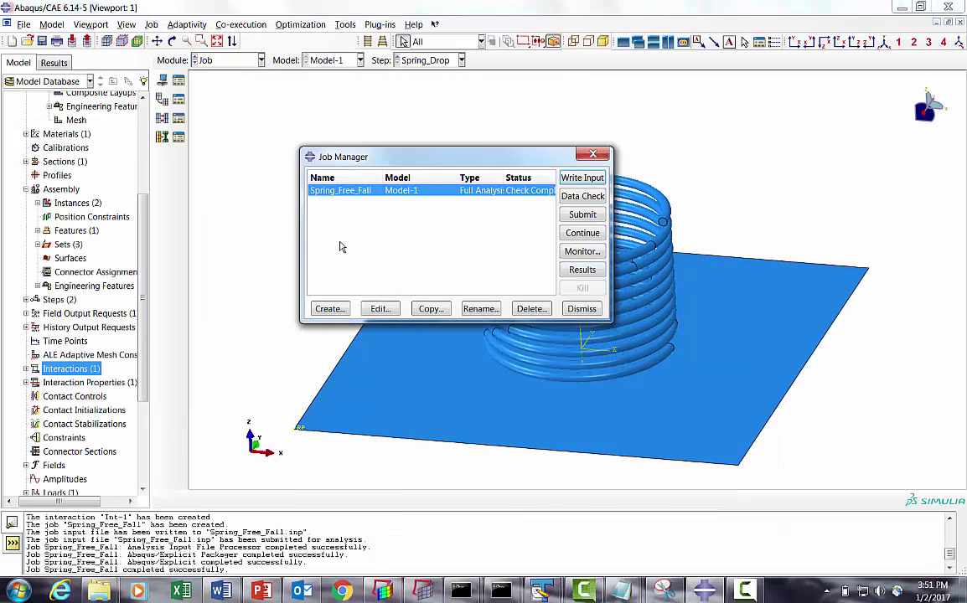
{"action": "left_click", "coordinate": [582, 270]}
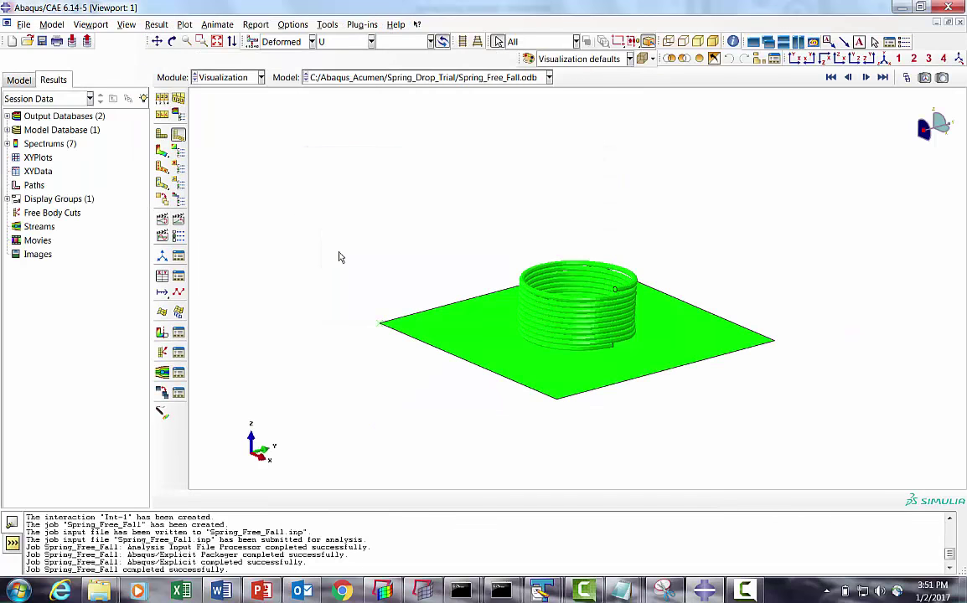
{"action": "left_click", "coordinate": [179, 219]}
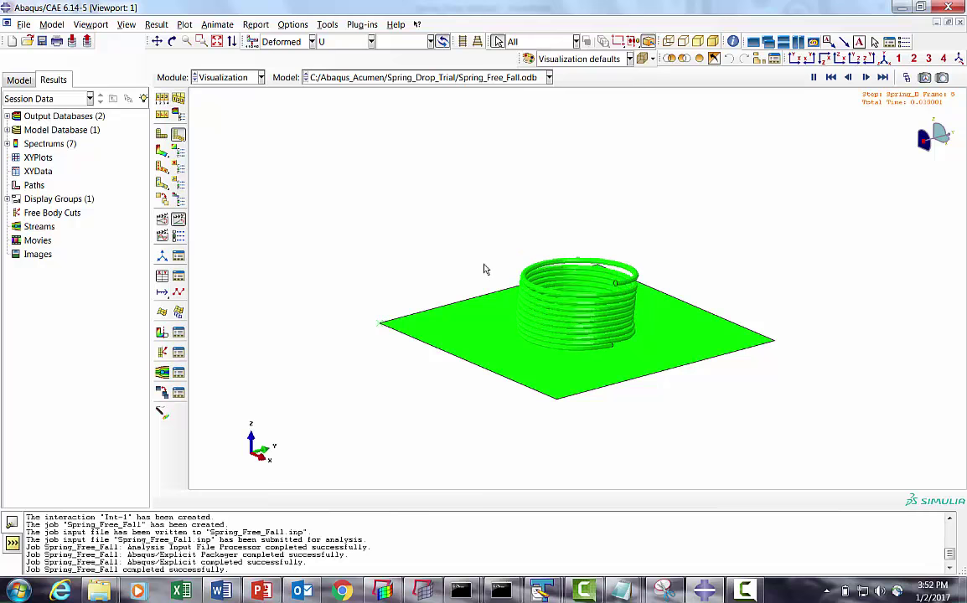
Step: Colour by part instance, fit the view, and animate Mises stress contours on the deformed shape
{"action": "left_click", "coordinate": [528, 58]}
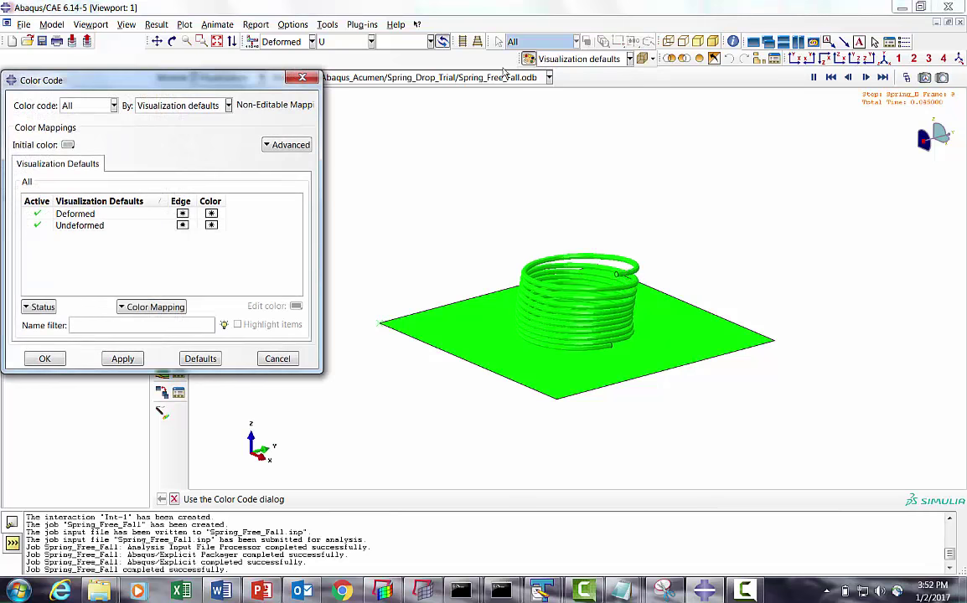
{"action": "left_click", "coordinate": [528, 59]}
{"action": "left_click", "coordinate": [629, 58]}
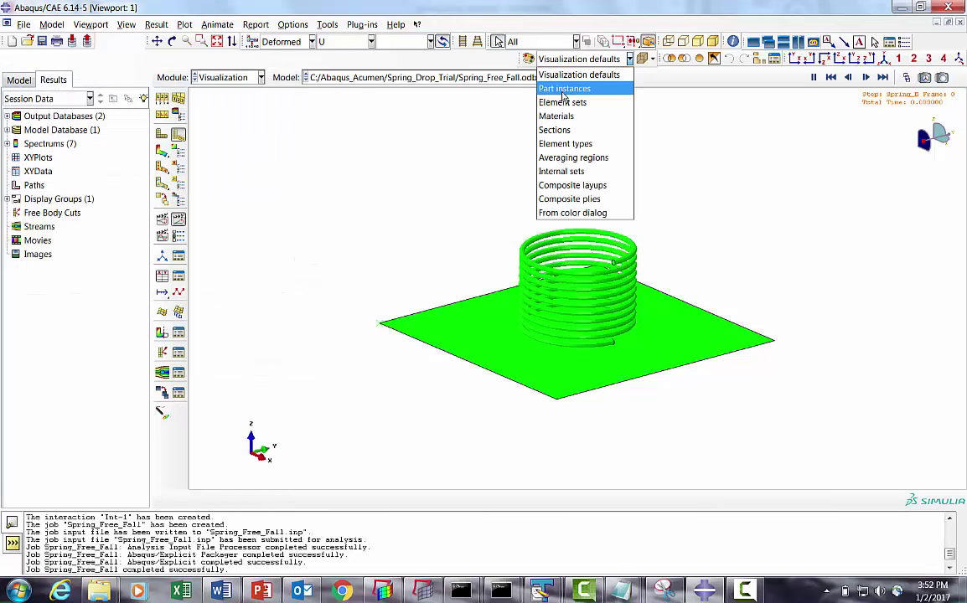
{"action": "left_click", "coordinate": [564, 89]}
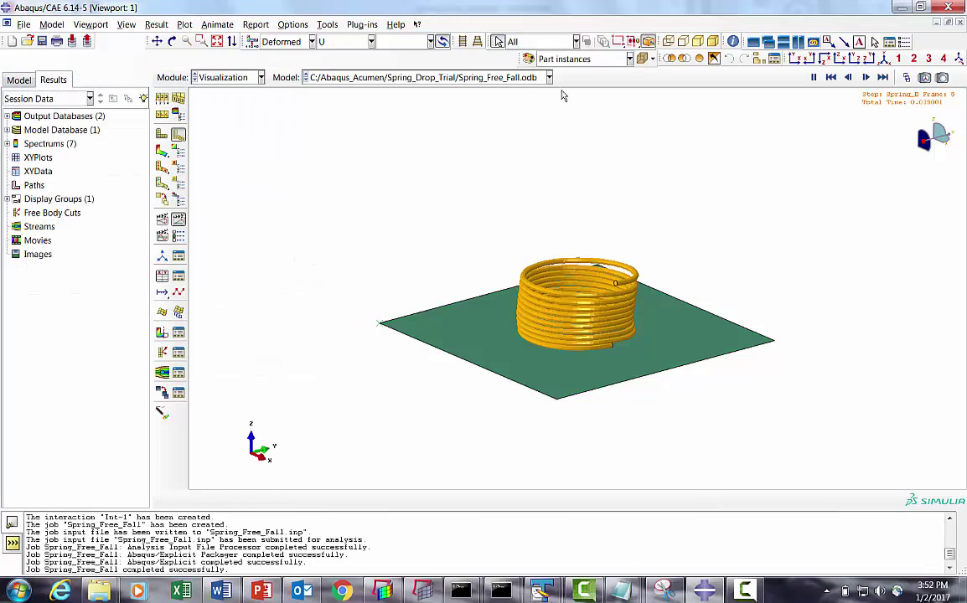
{"action": "left_click", "coordinate": [216, 43]}
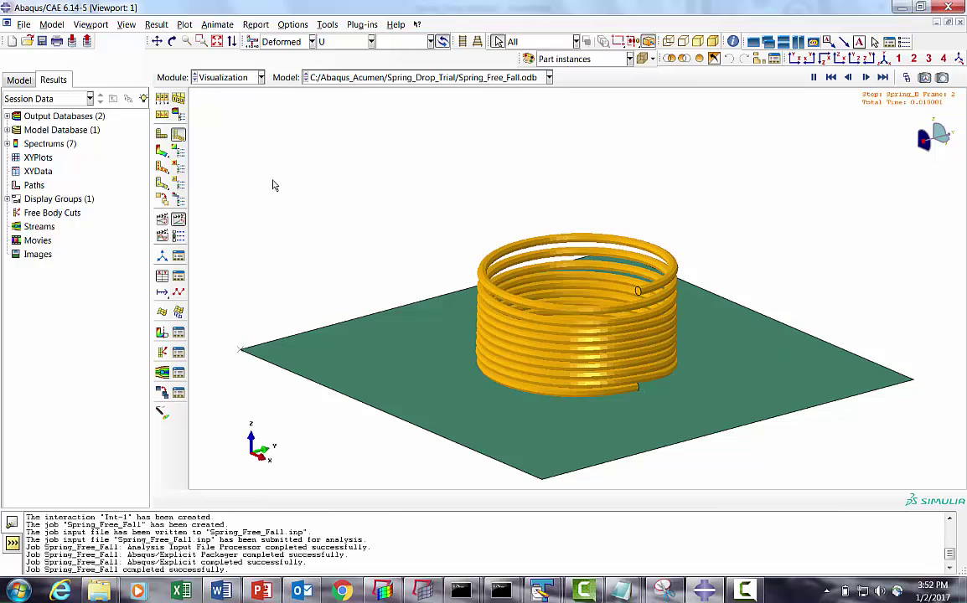
{"action": "left_click", "coordinate": [163, 151]}
{"action": "left_click", "coordinate": [178, 220]}
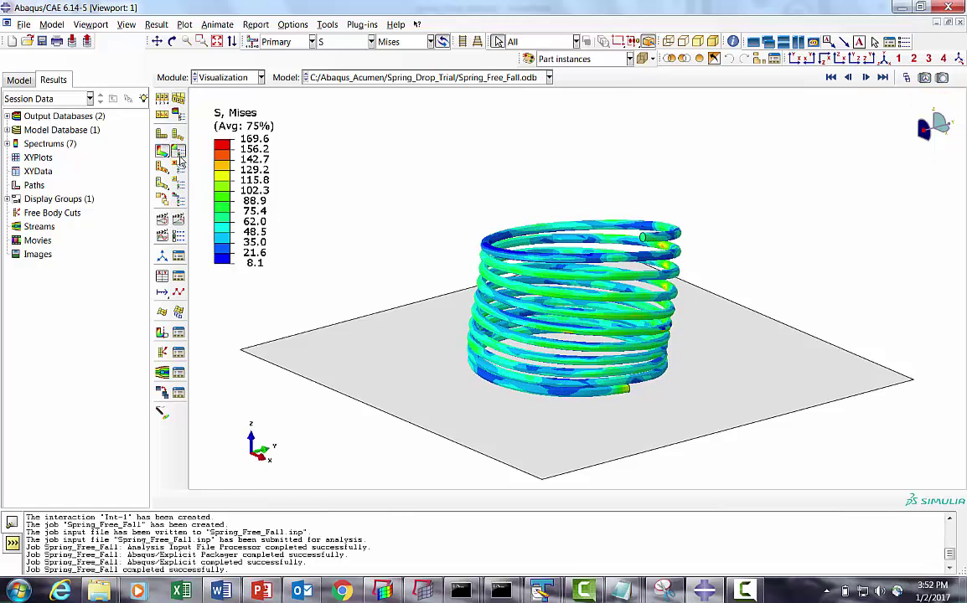
Step: Set the contour legend's maximum limit to 120 in Contour Plot Options and apply it
{"action": "left_click", "coordinate": [177, 151]}
{"action": "left_click", "coordinate": [696, 206]}
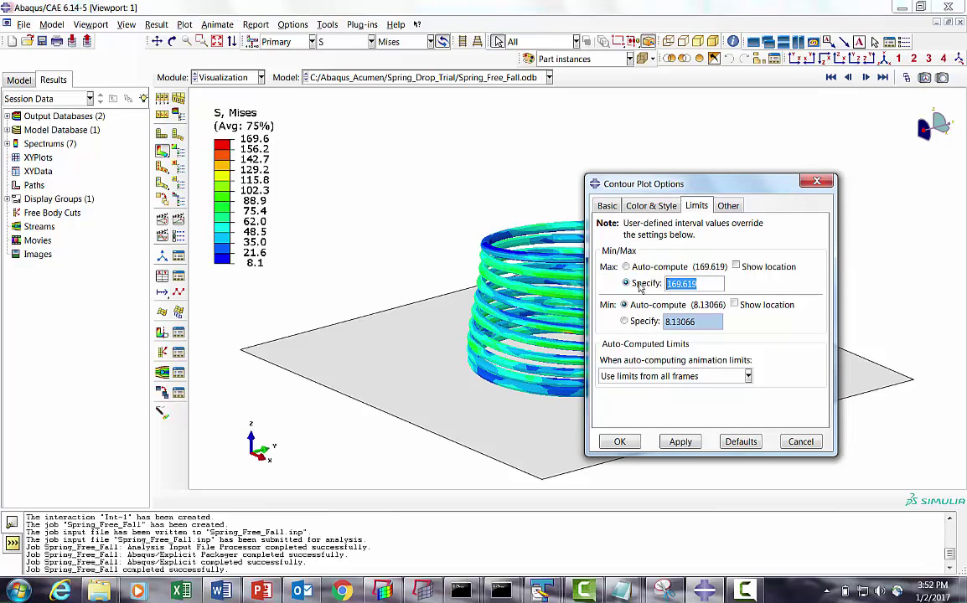
{"action": "left_click", "coordinate": [679, 441]}
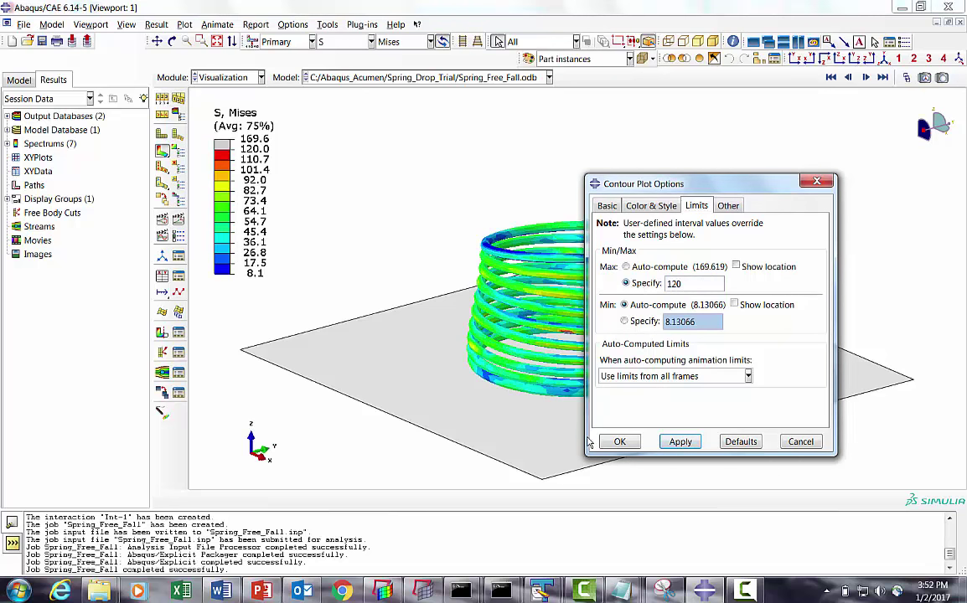
{"action": "left_click", "coordinate": [627, 444]}
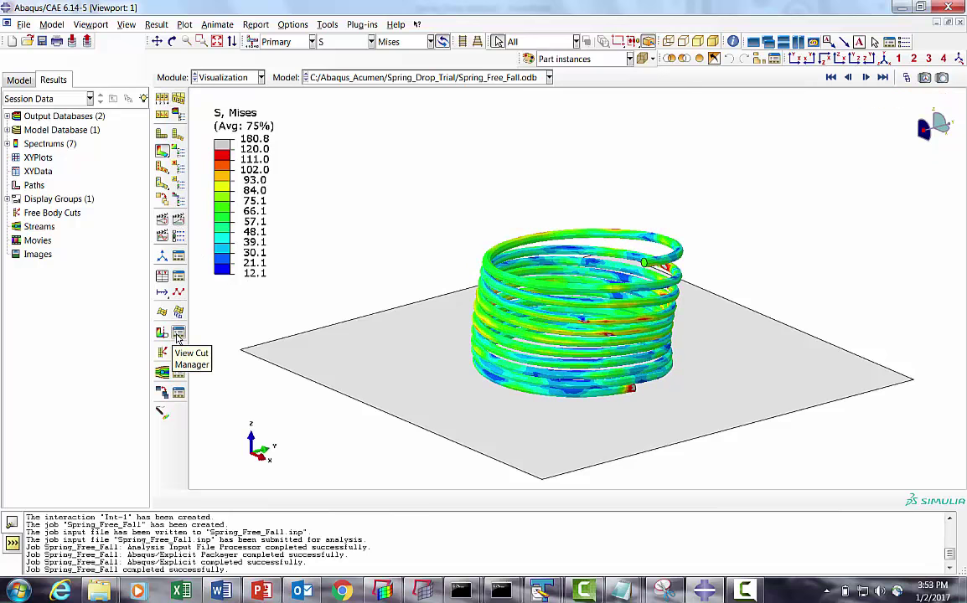
{"action": "left_click", "coordinate": [162, 310]}
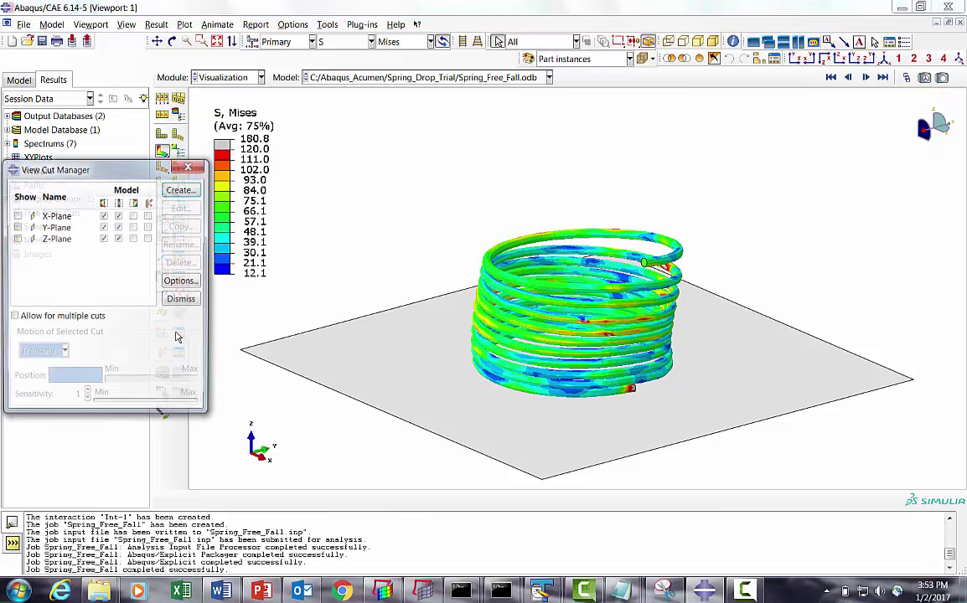
Step: Cut the spring on the X-Plane and animate its Mises stress through the drop
{"action": "left_click", "coordinate": [16, 215]}
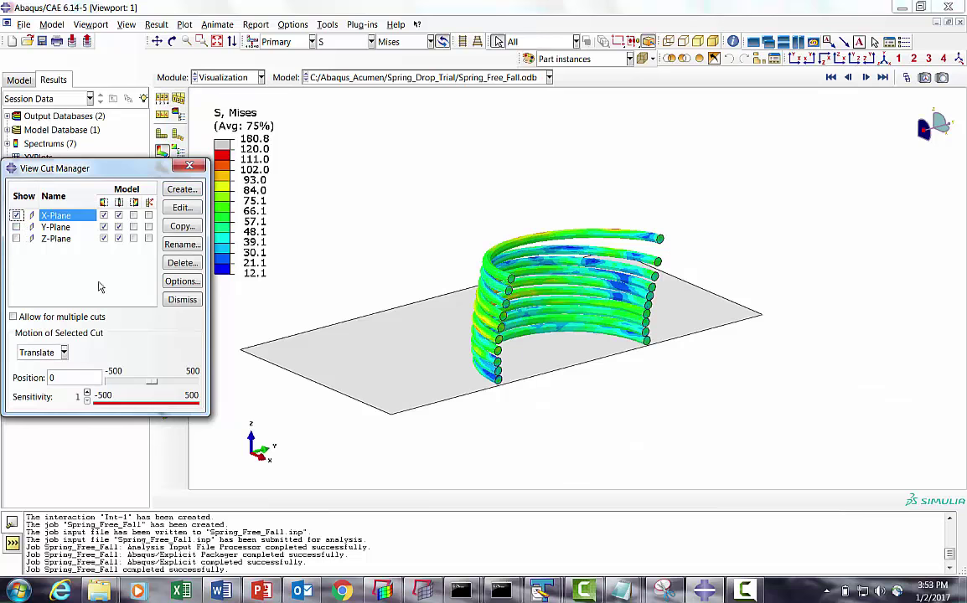
{"action": "left_click", "coordinate": [182, 299]}
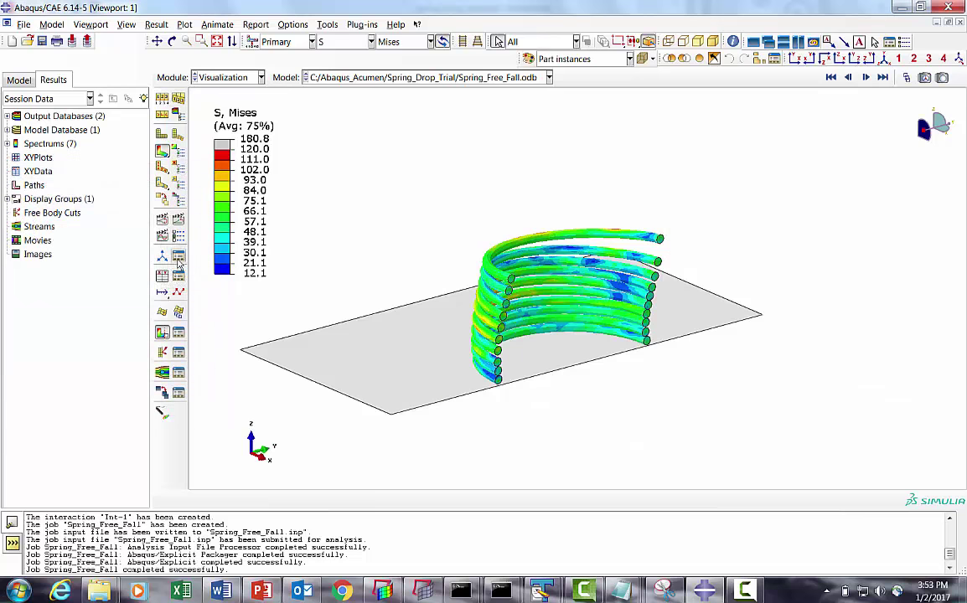
{"action": "left_click", "coordinate": [178, 221]}
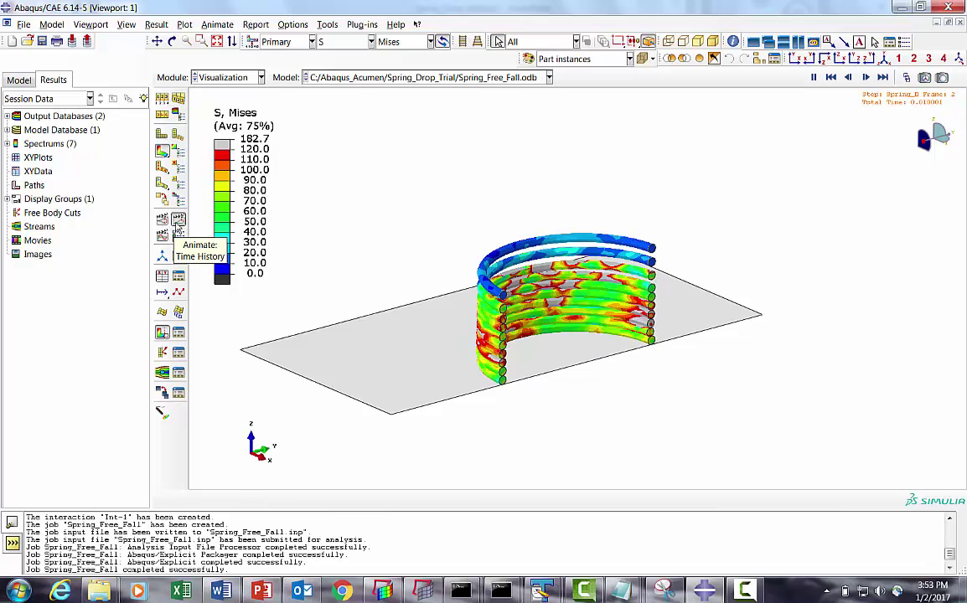
{"action": "left_click", "coordinate": [177, 228]}
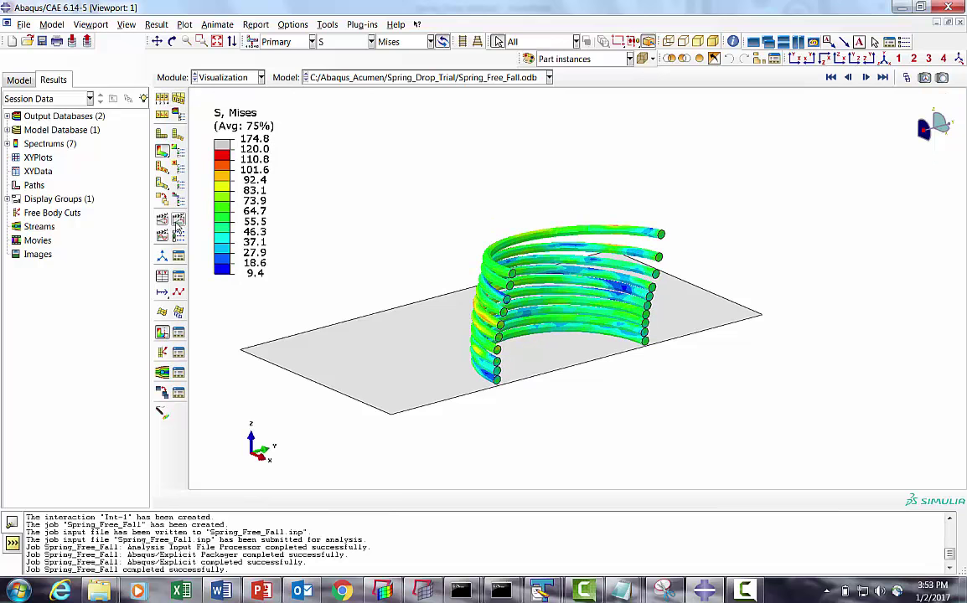
{"action": "left_click", "coordinate": [177, 228]}
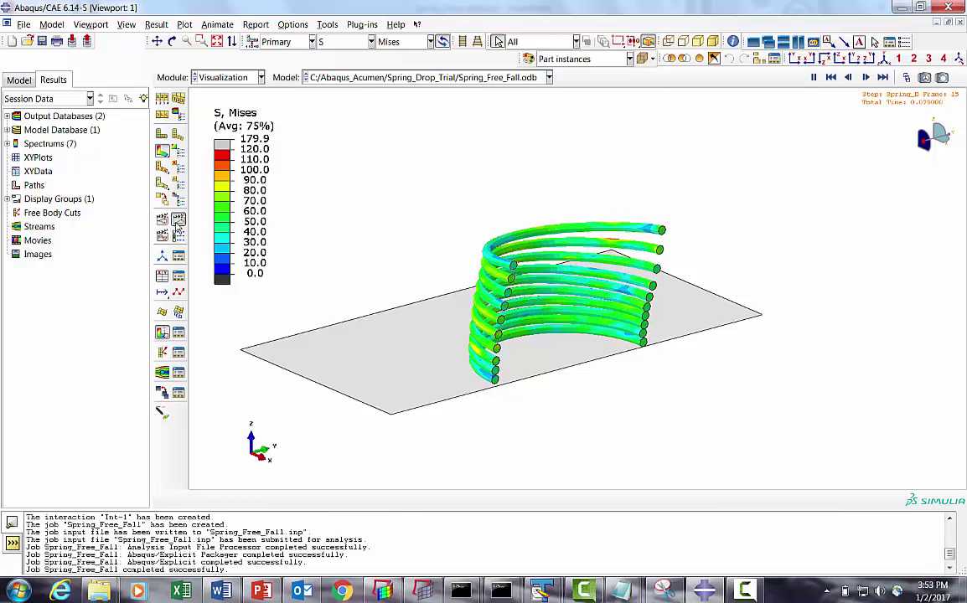
Step: Switch off the X-Plane view cut to show the whole spring again
{"action": "left_click", "coordinate": [162, 304]}
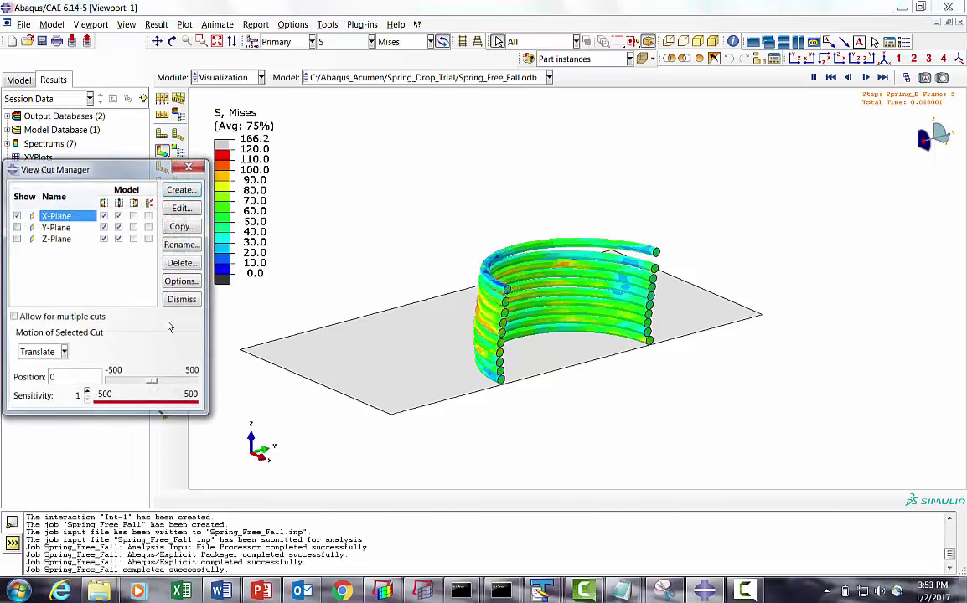
{"action": "left_click", "coordinate": [15, 215]}
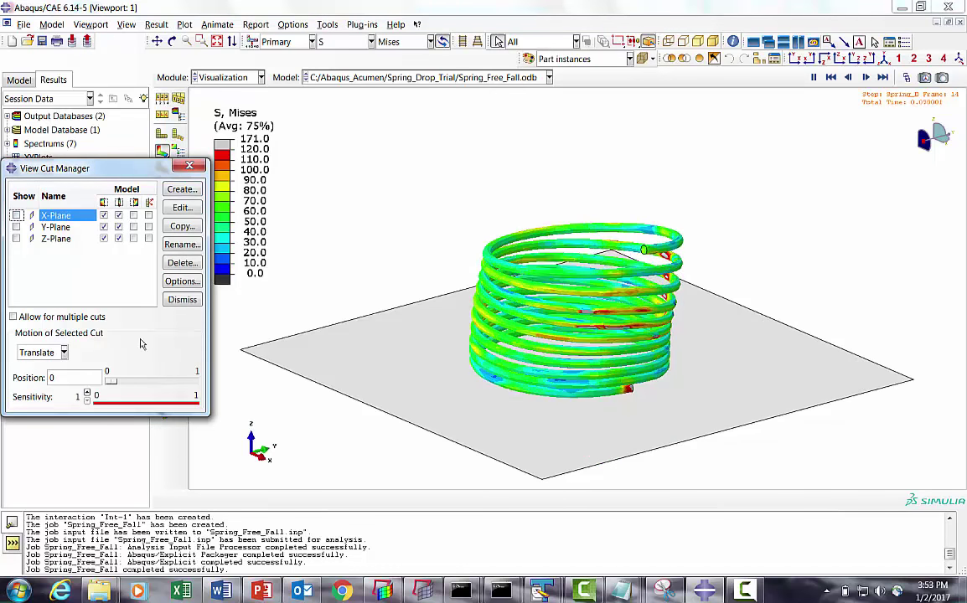
{"action": "left_click", "coordinate": [182, 299]}
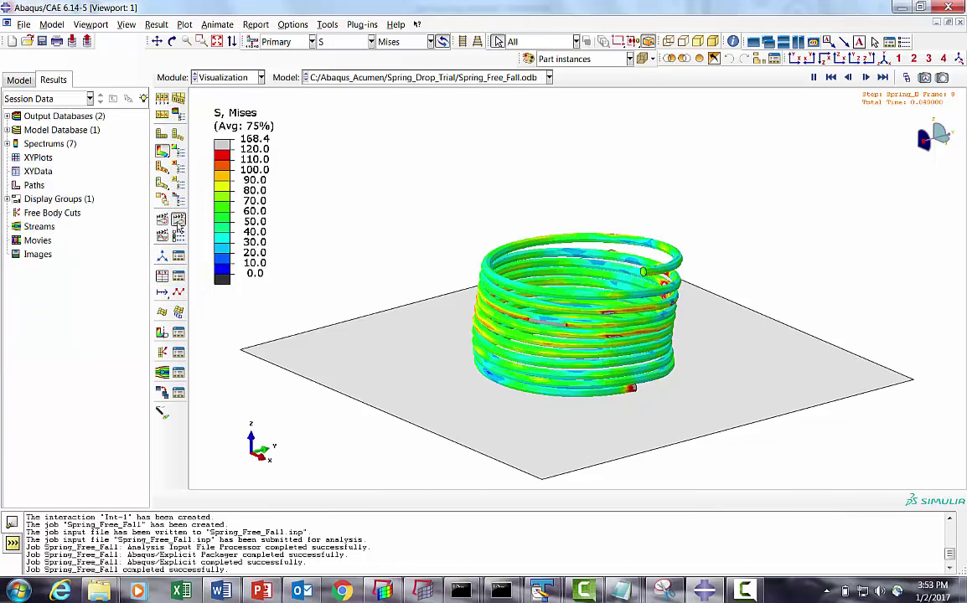